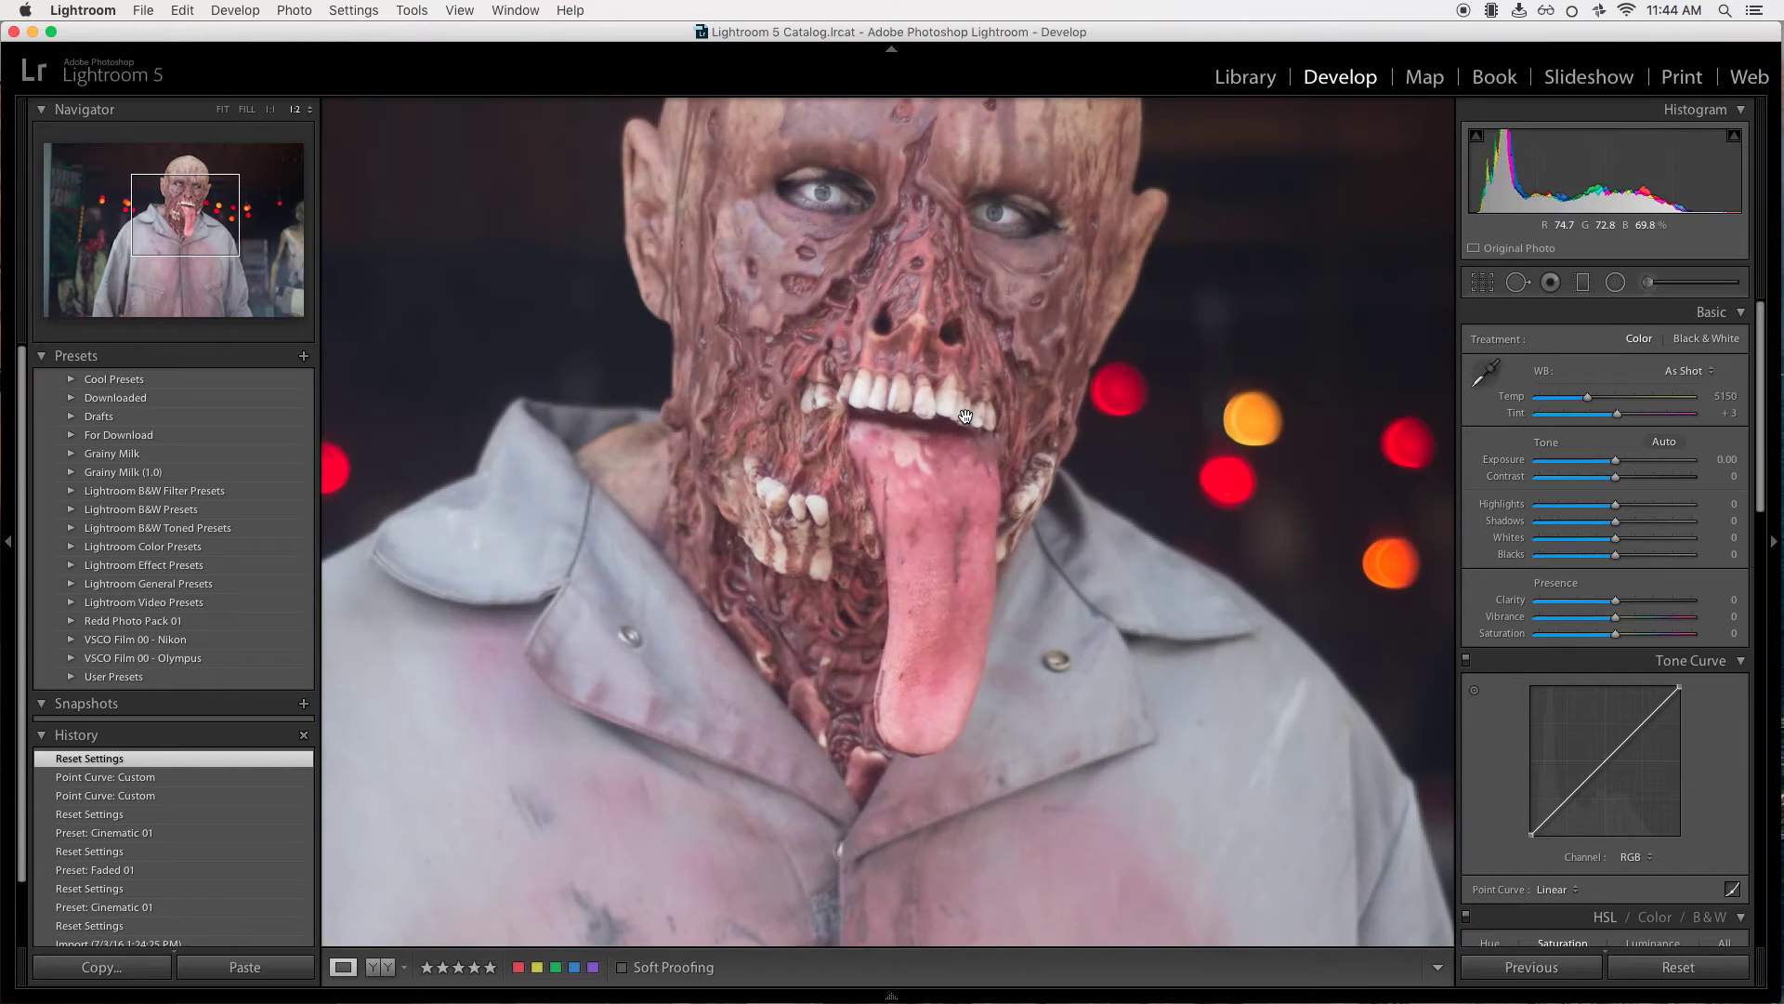
Examine the sharpness and detail of the zombie's face up close, and return to the full photo.
drag(963, 270, 1002, 348)
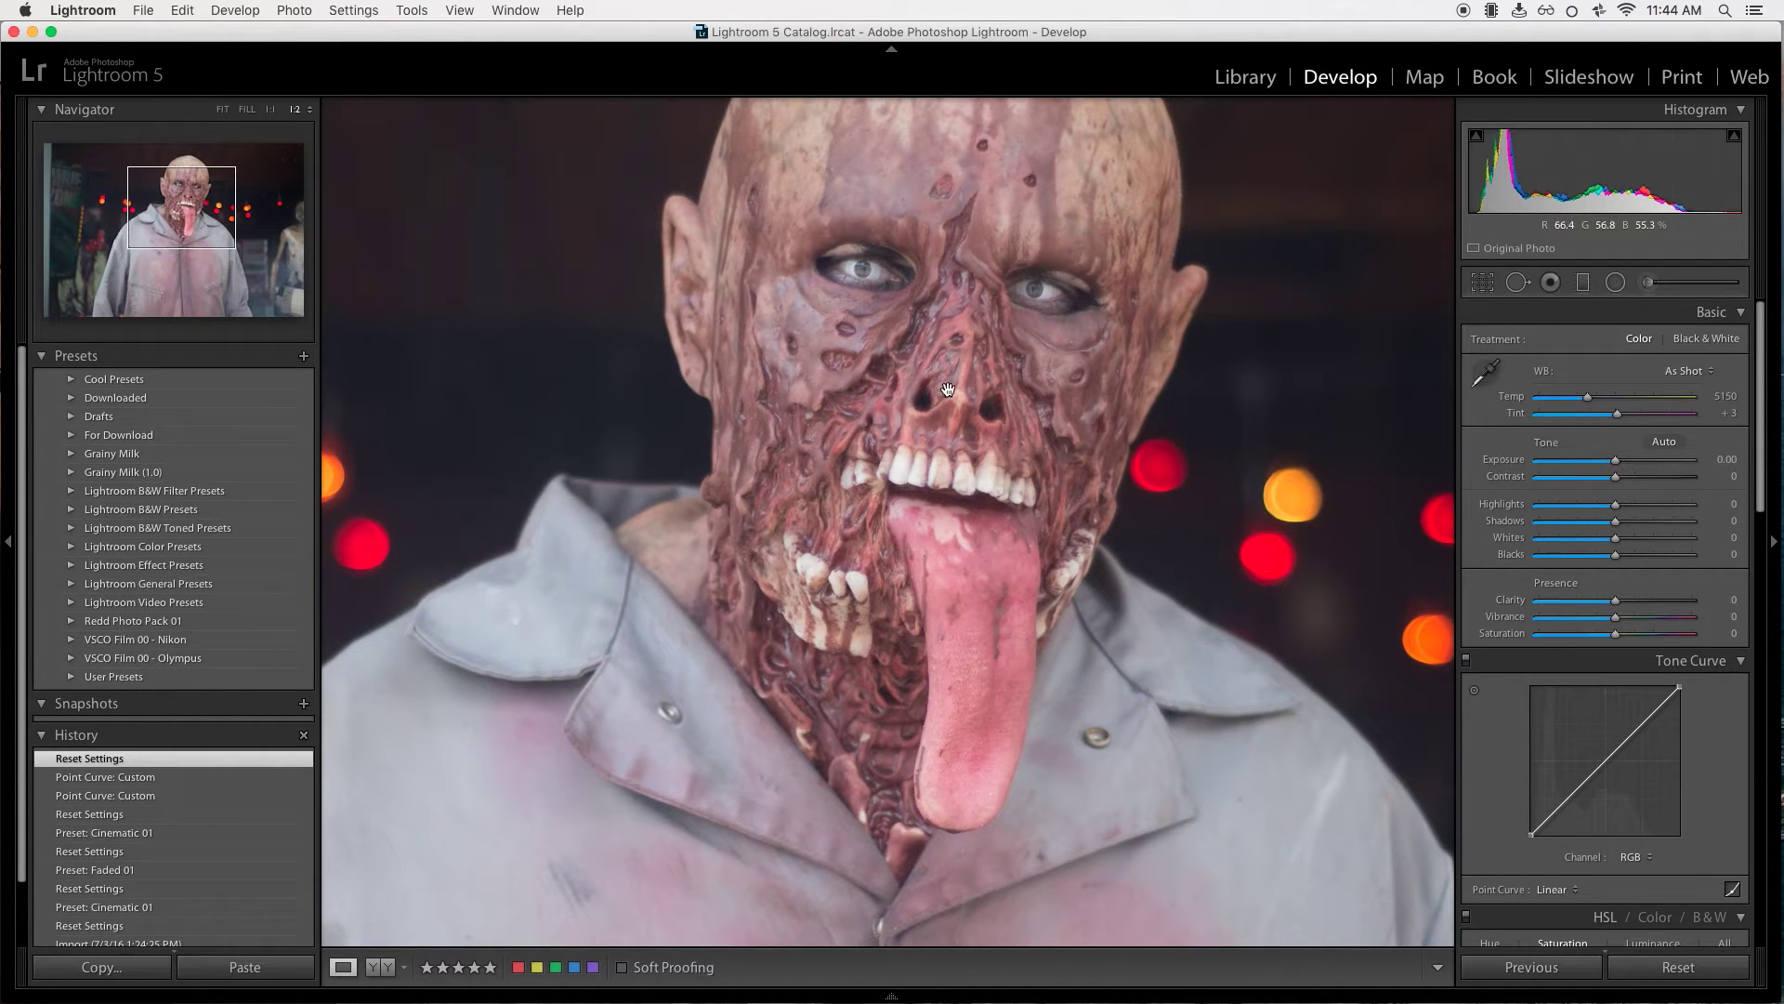
drag(948, 391, 1019, 537)
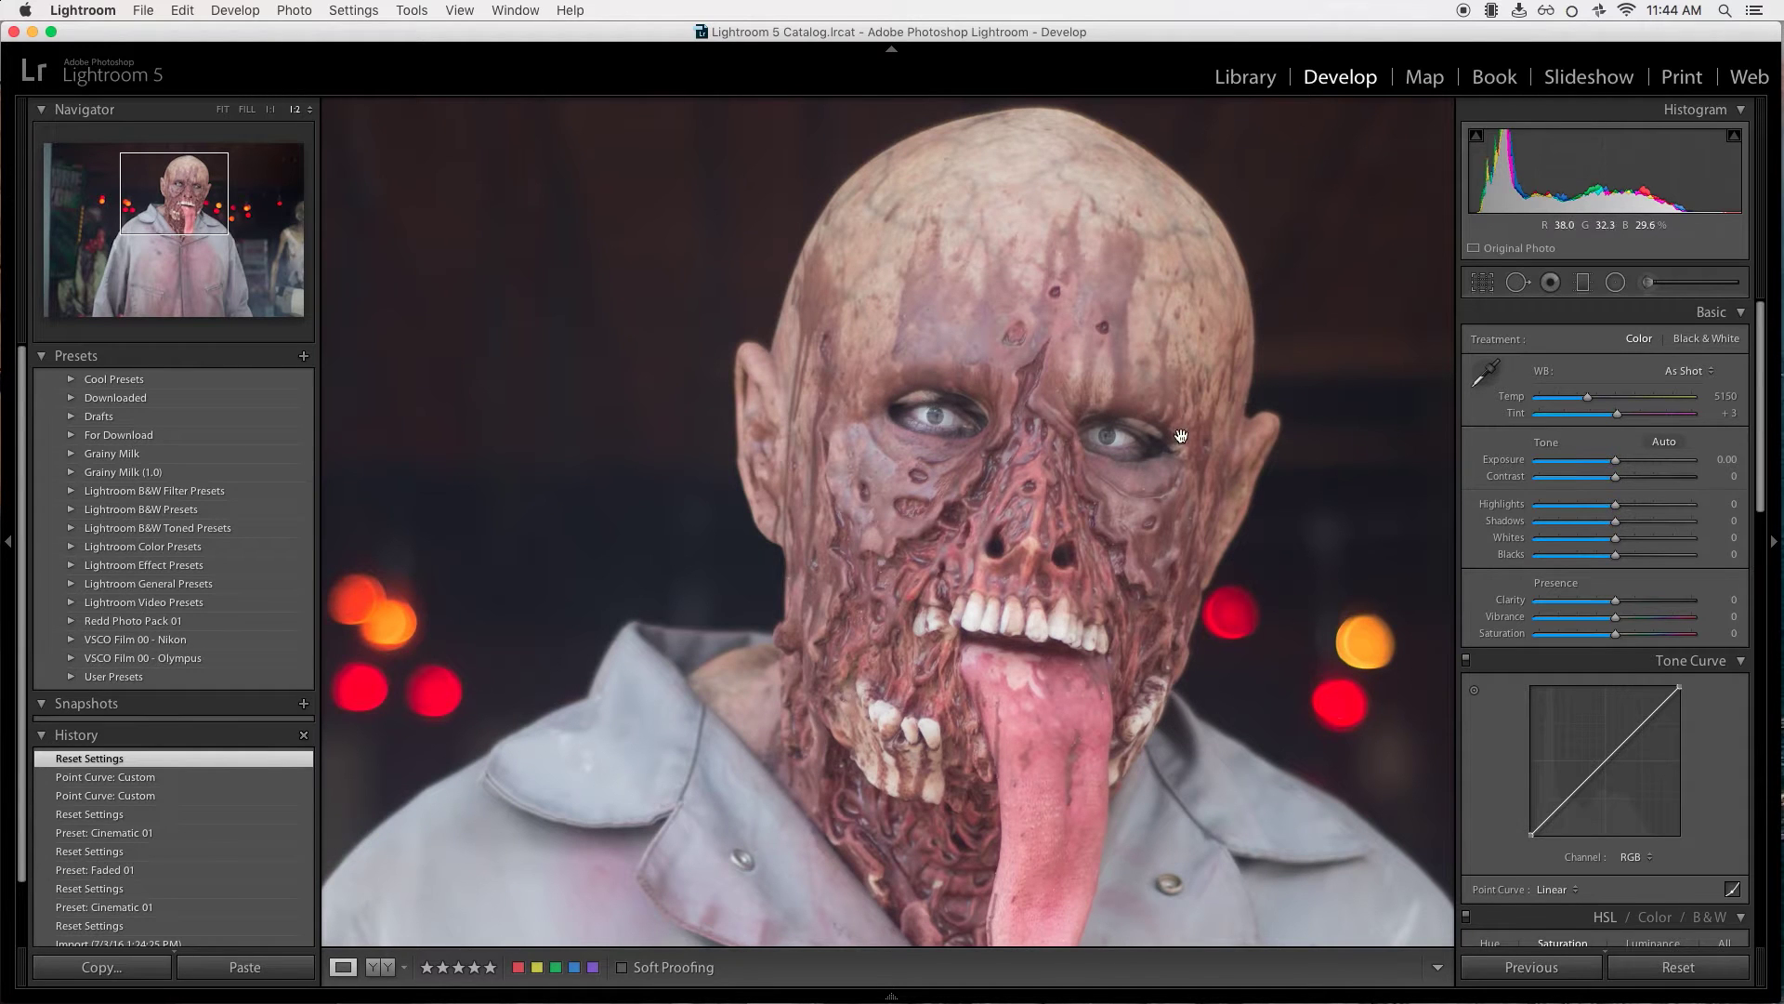
click(973, 416)
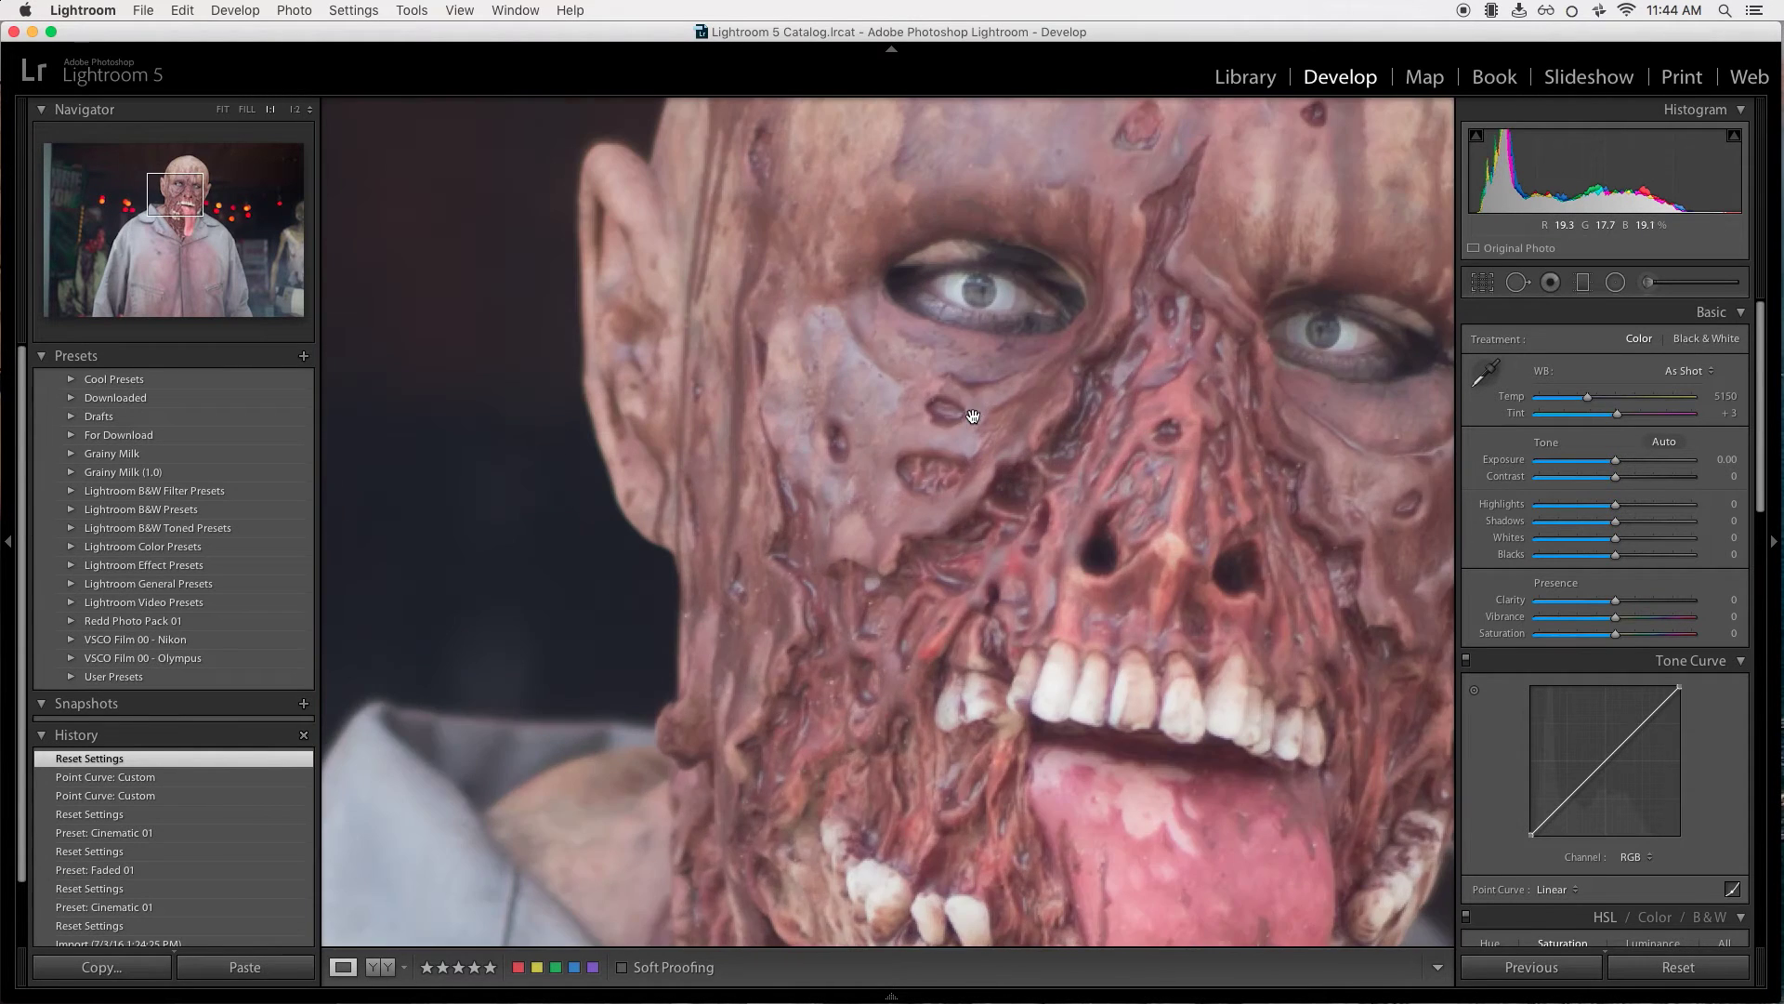
drag(973, 416, 865, 537)
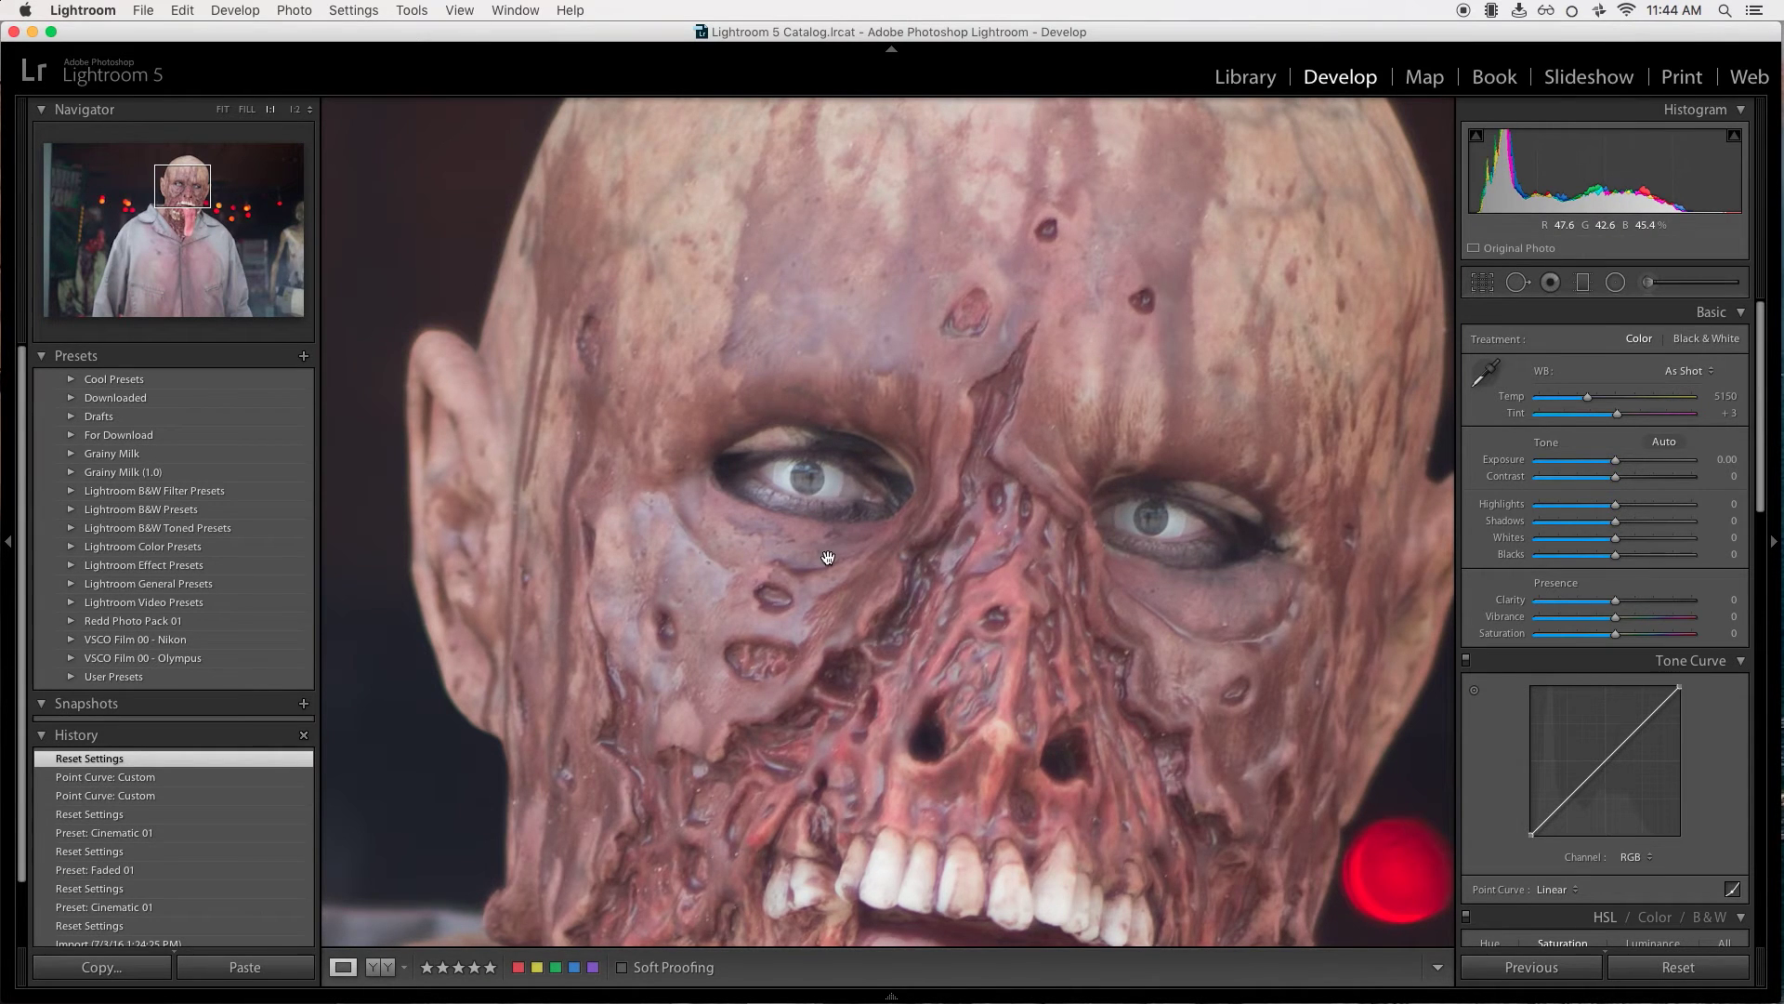
click(828, 513)
drag(869, 641, 1016, 463)
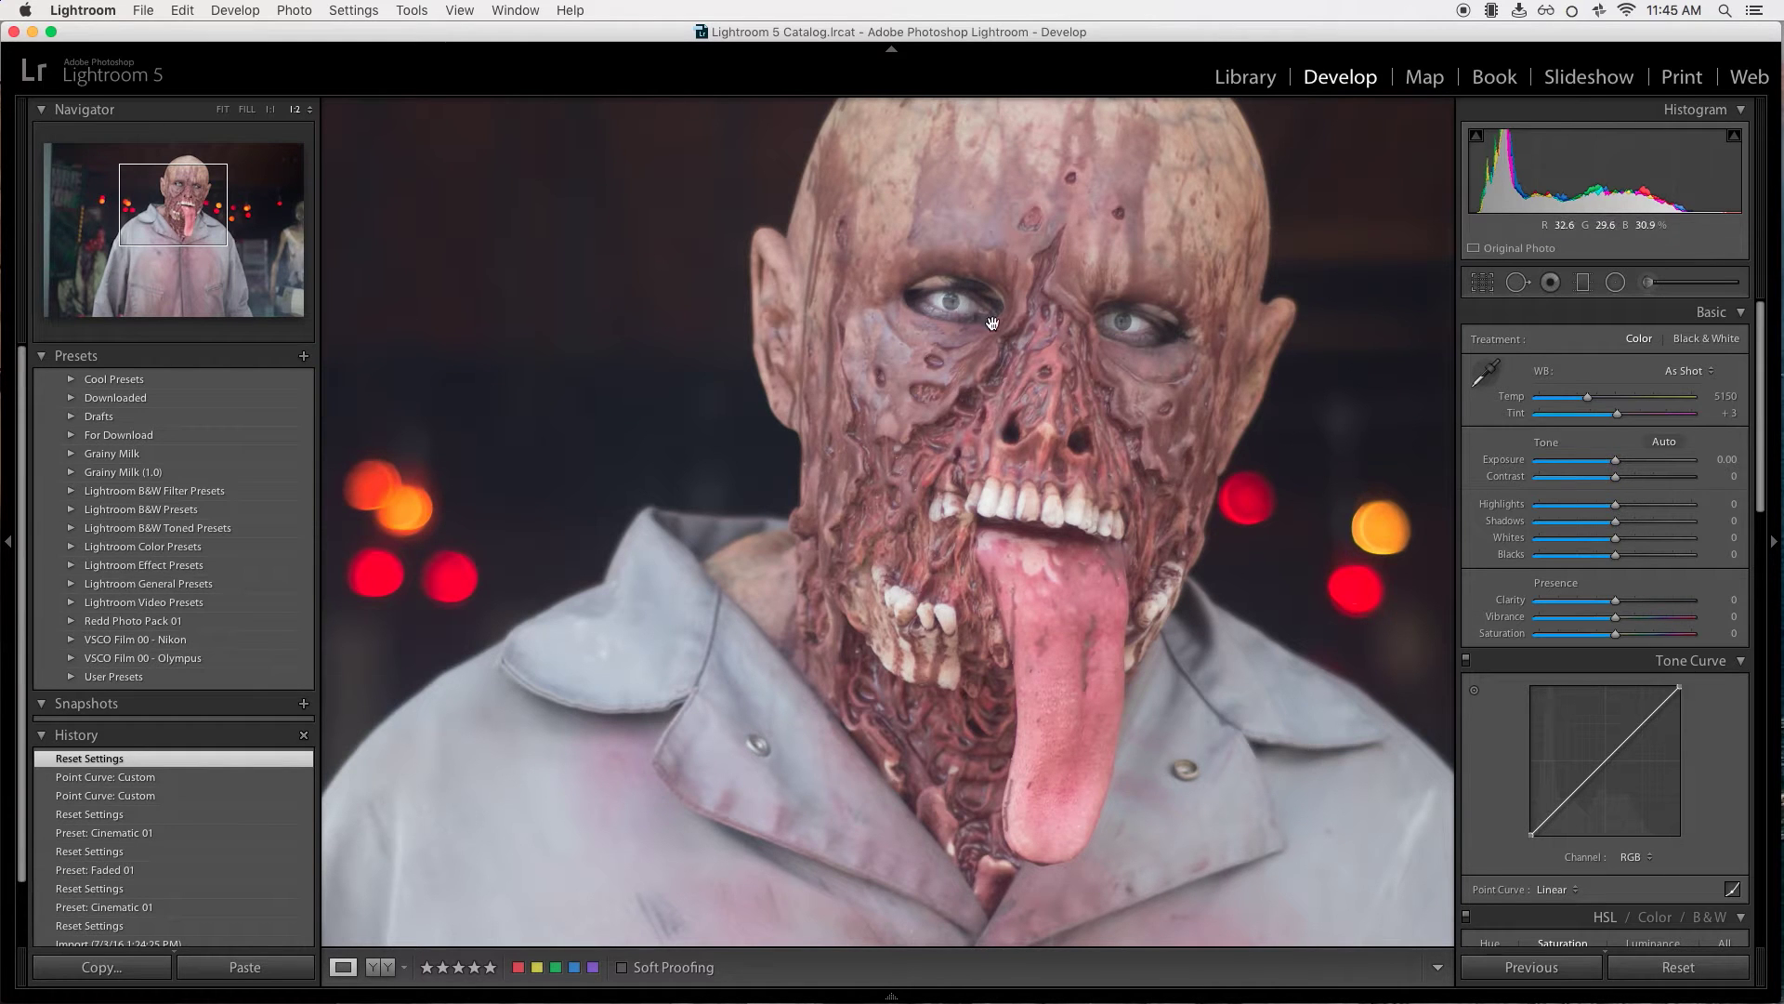
click(1090, 661)
key(super+minus)
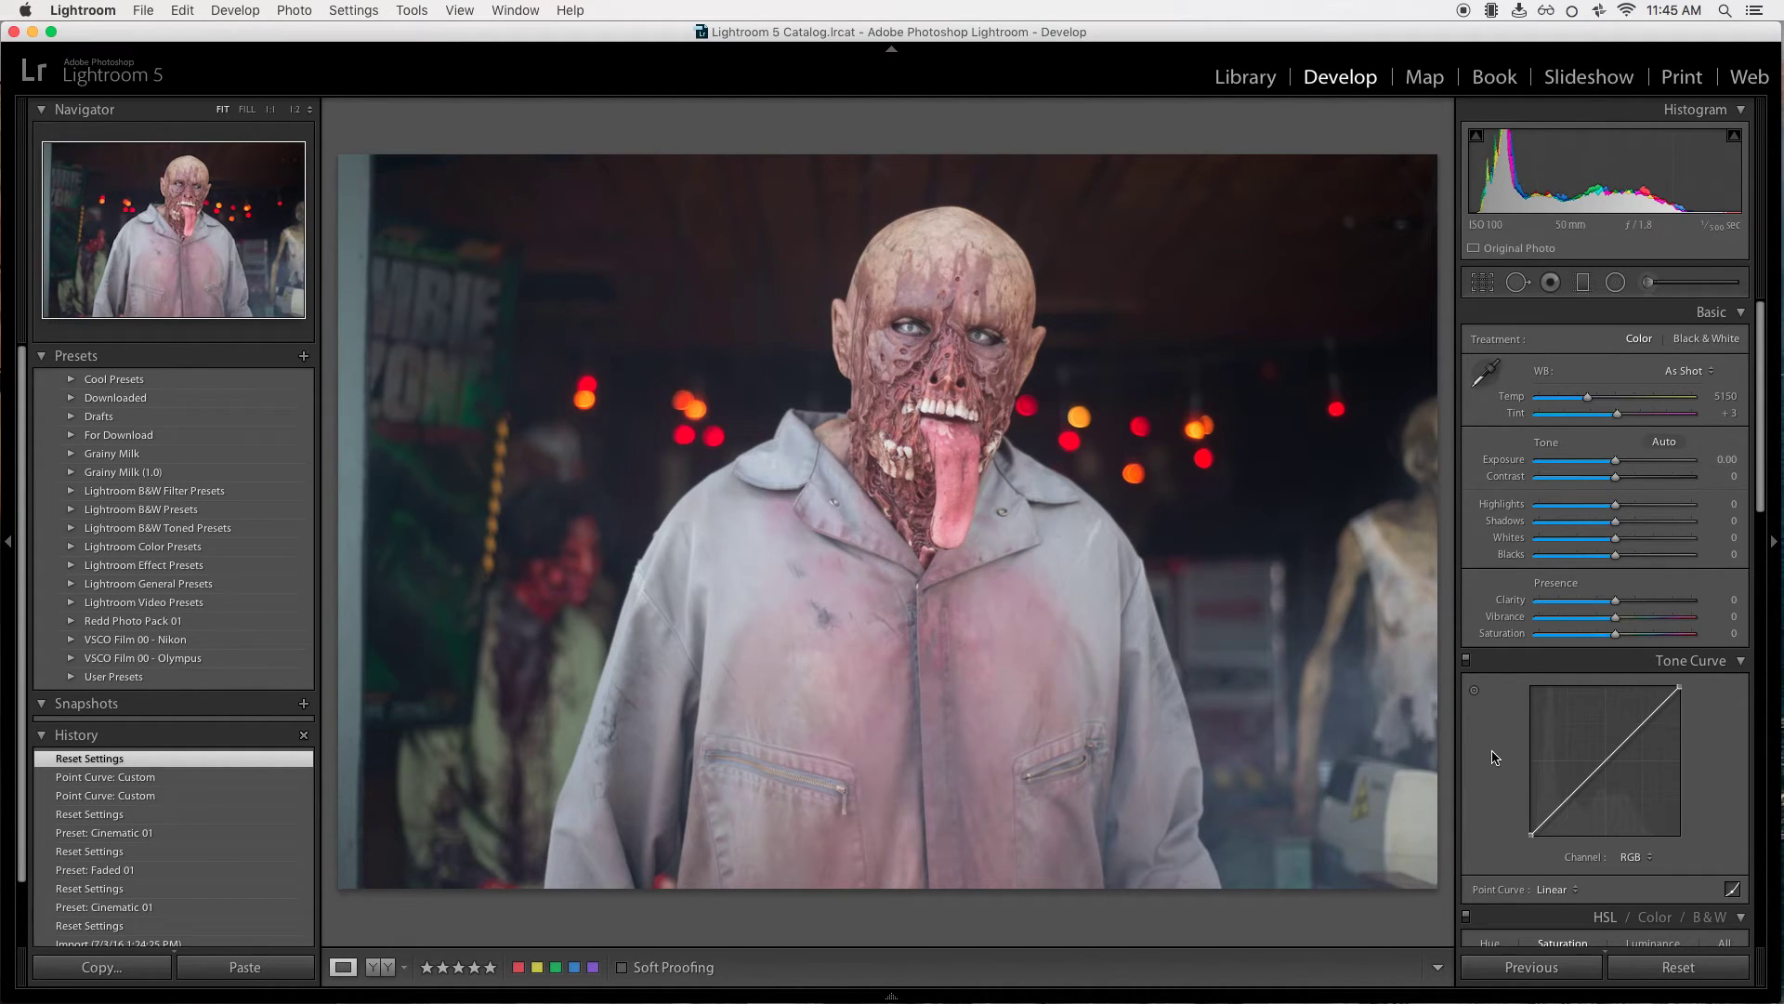
Enable profile corrections for the lens in the Lens Corrections settings.
scroll(1493, 757, down, 10)
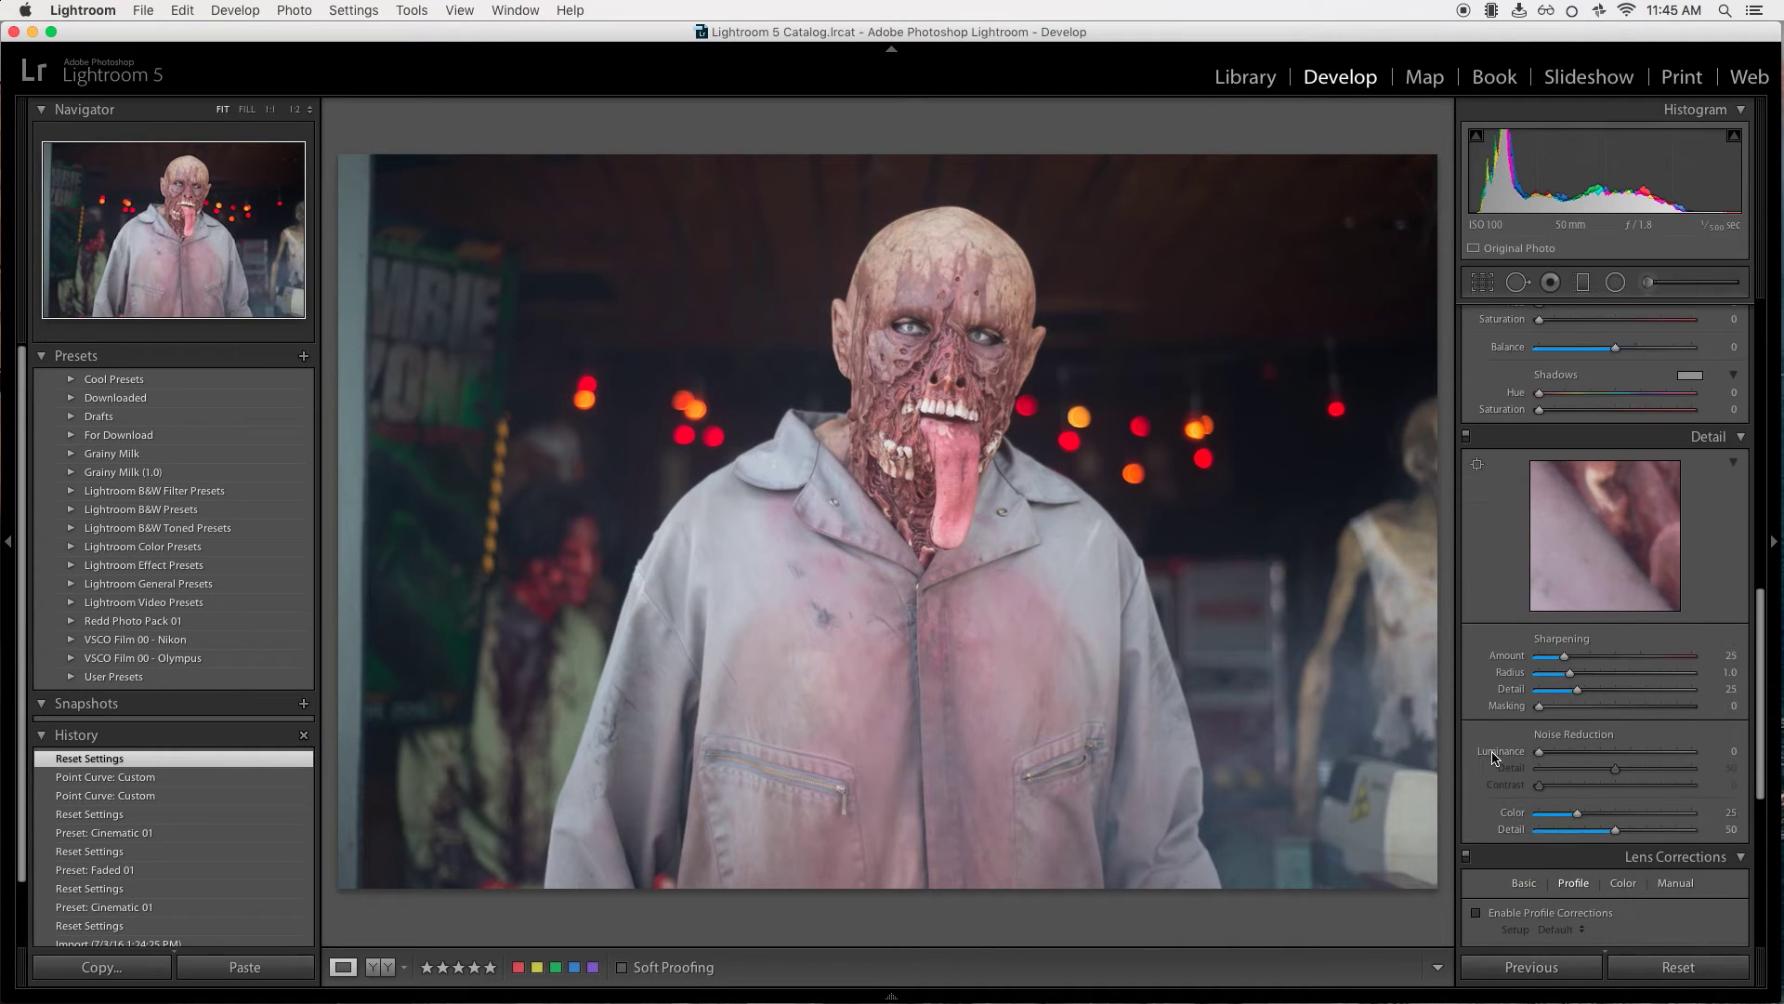
scroll(1493, 756, down, 3)
click(1507, 769)
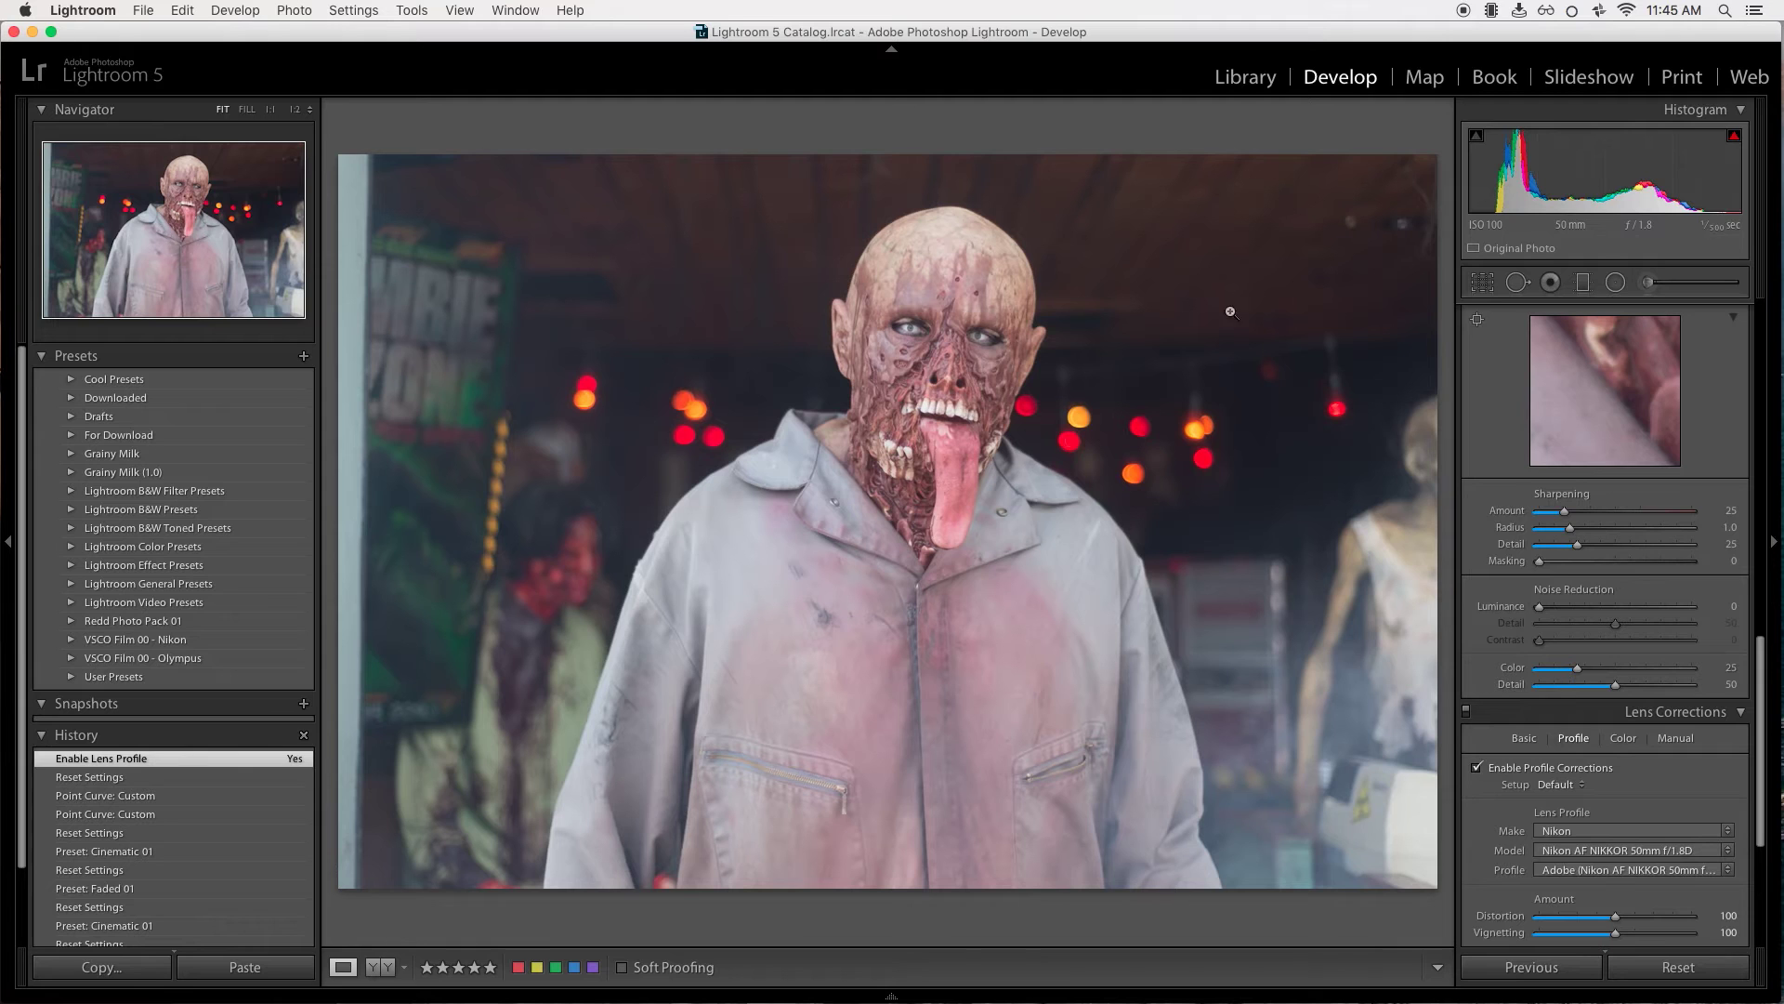
Lower the photo's exposure to −0.45.
scroll(1515, 752, up, 10)
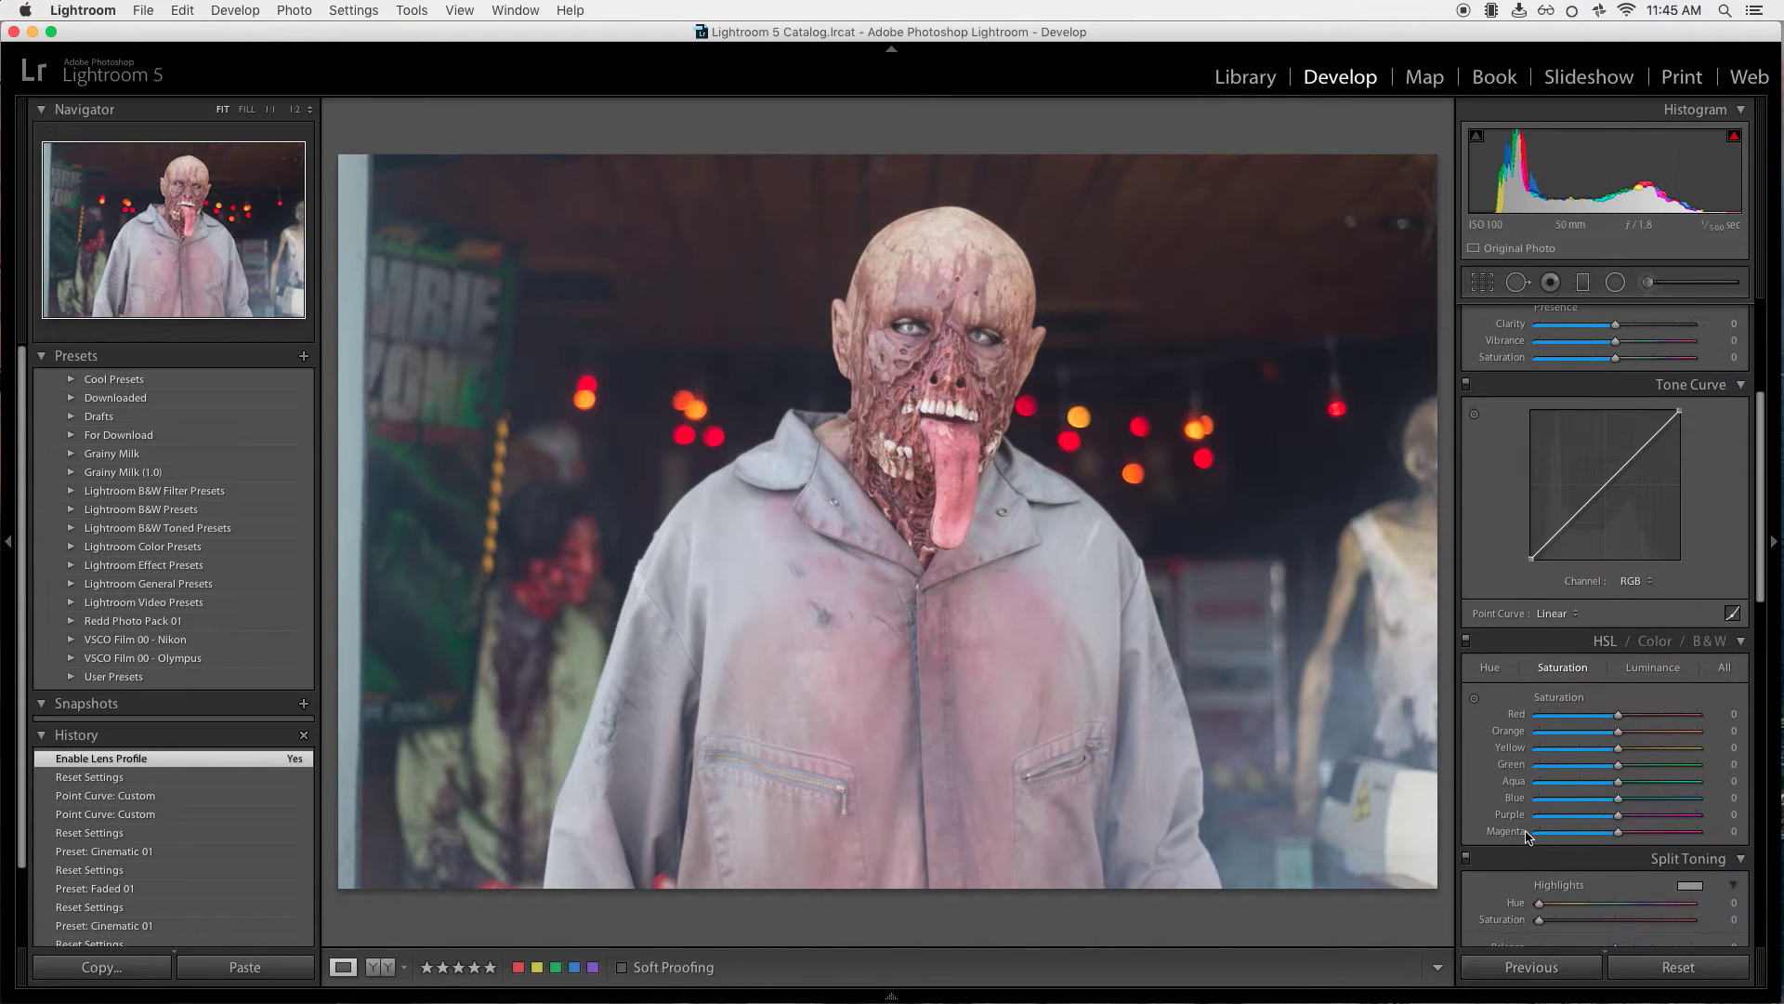
scroll(1496, 372, up, 5)
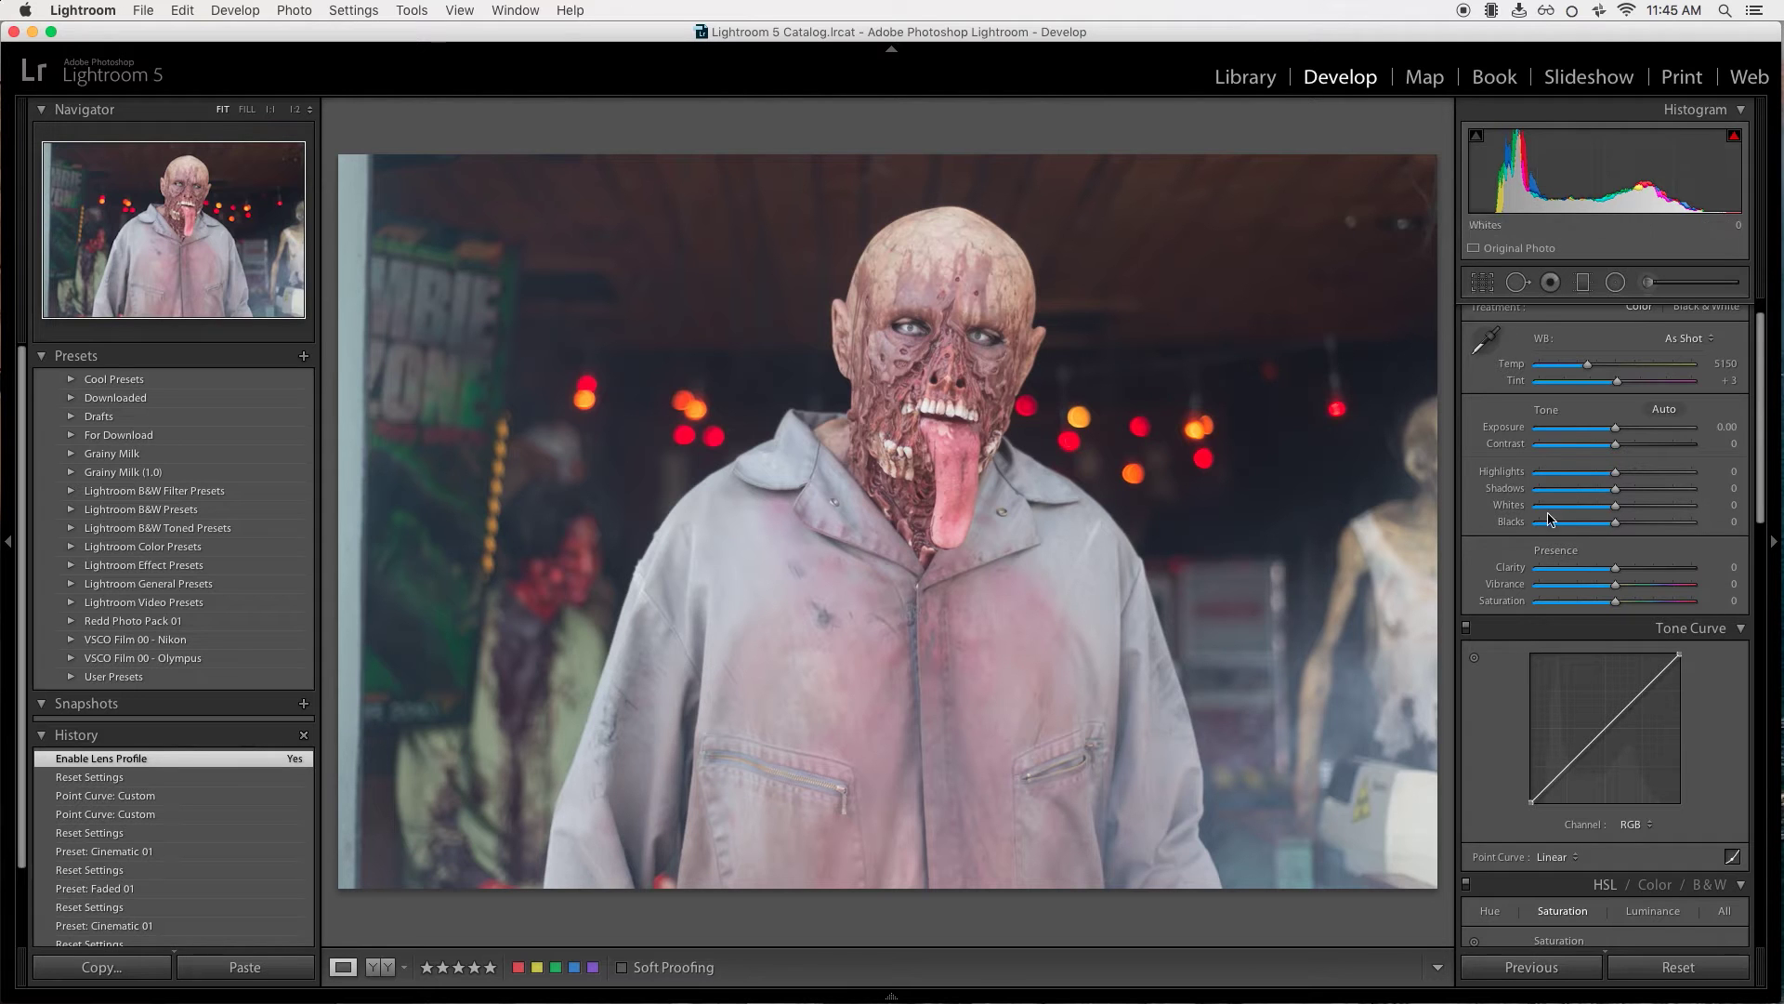
scroll(1614, 483, up, 1)
drag(1615, 462, 1609, 463)
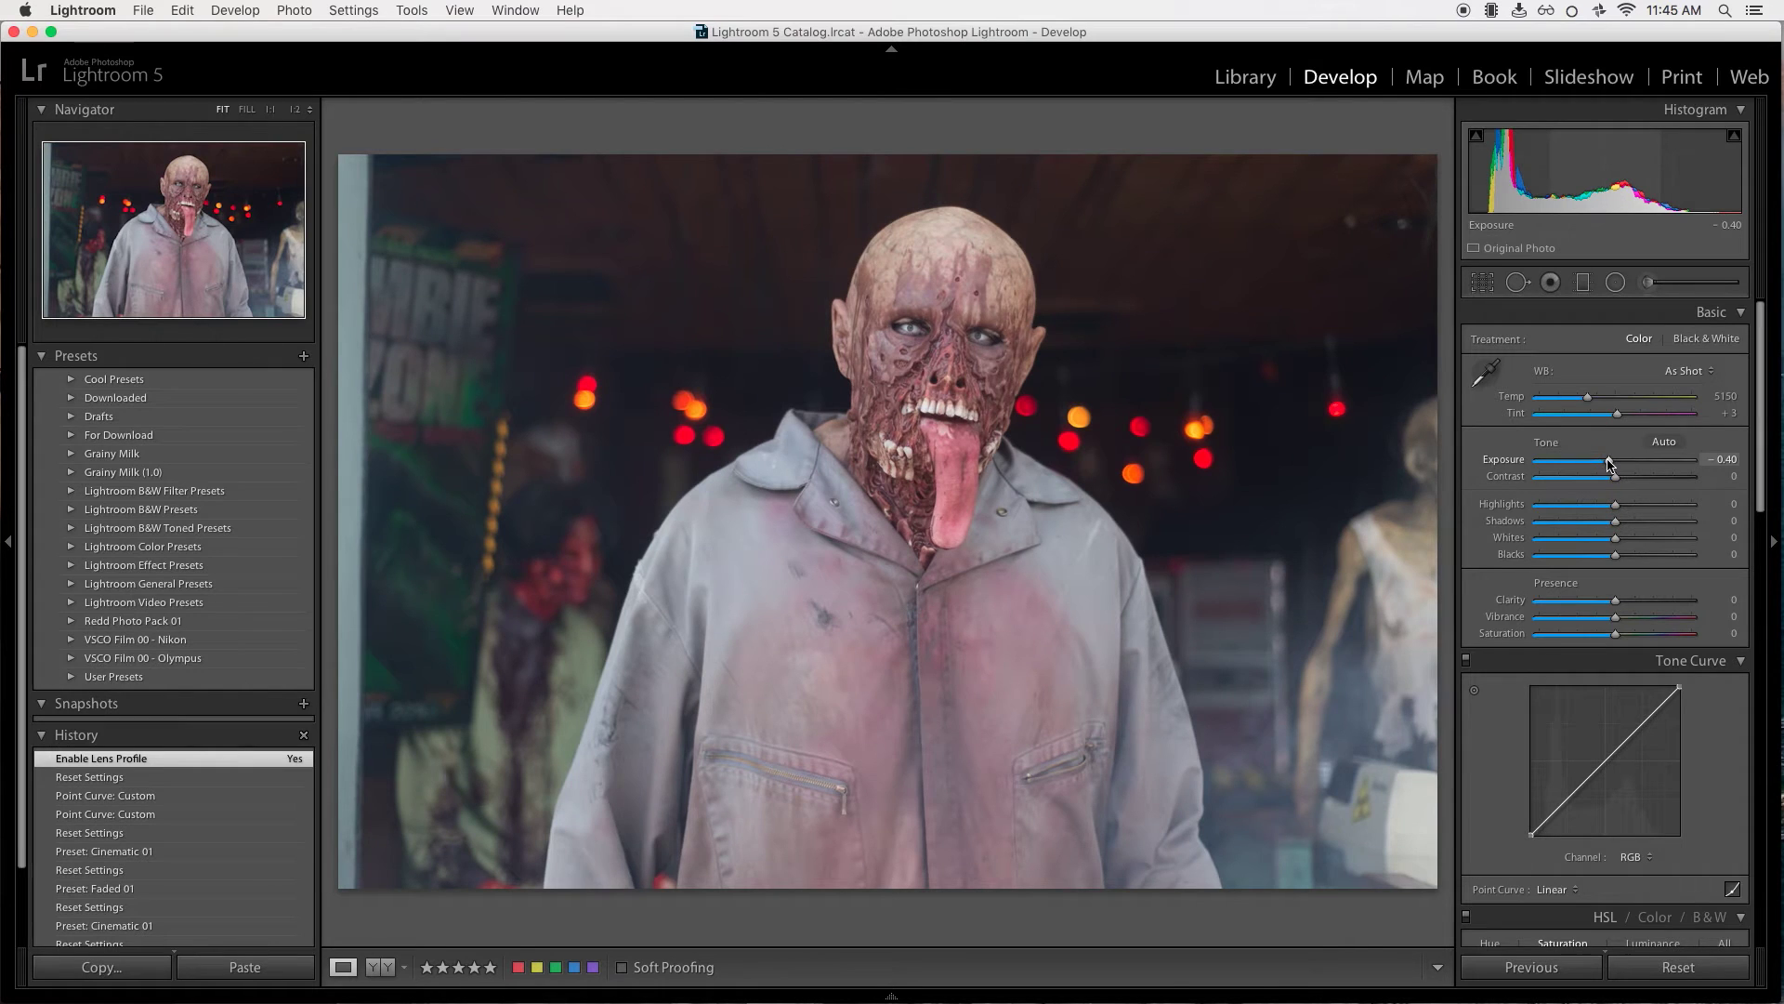
drag(1609, 463, 1609, 462)
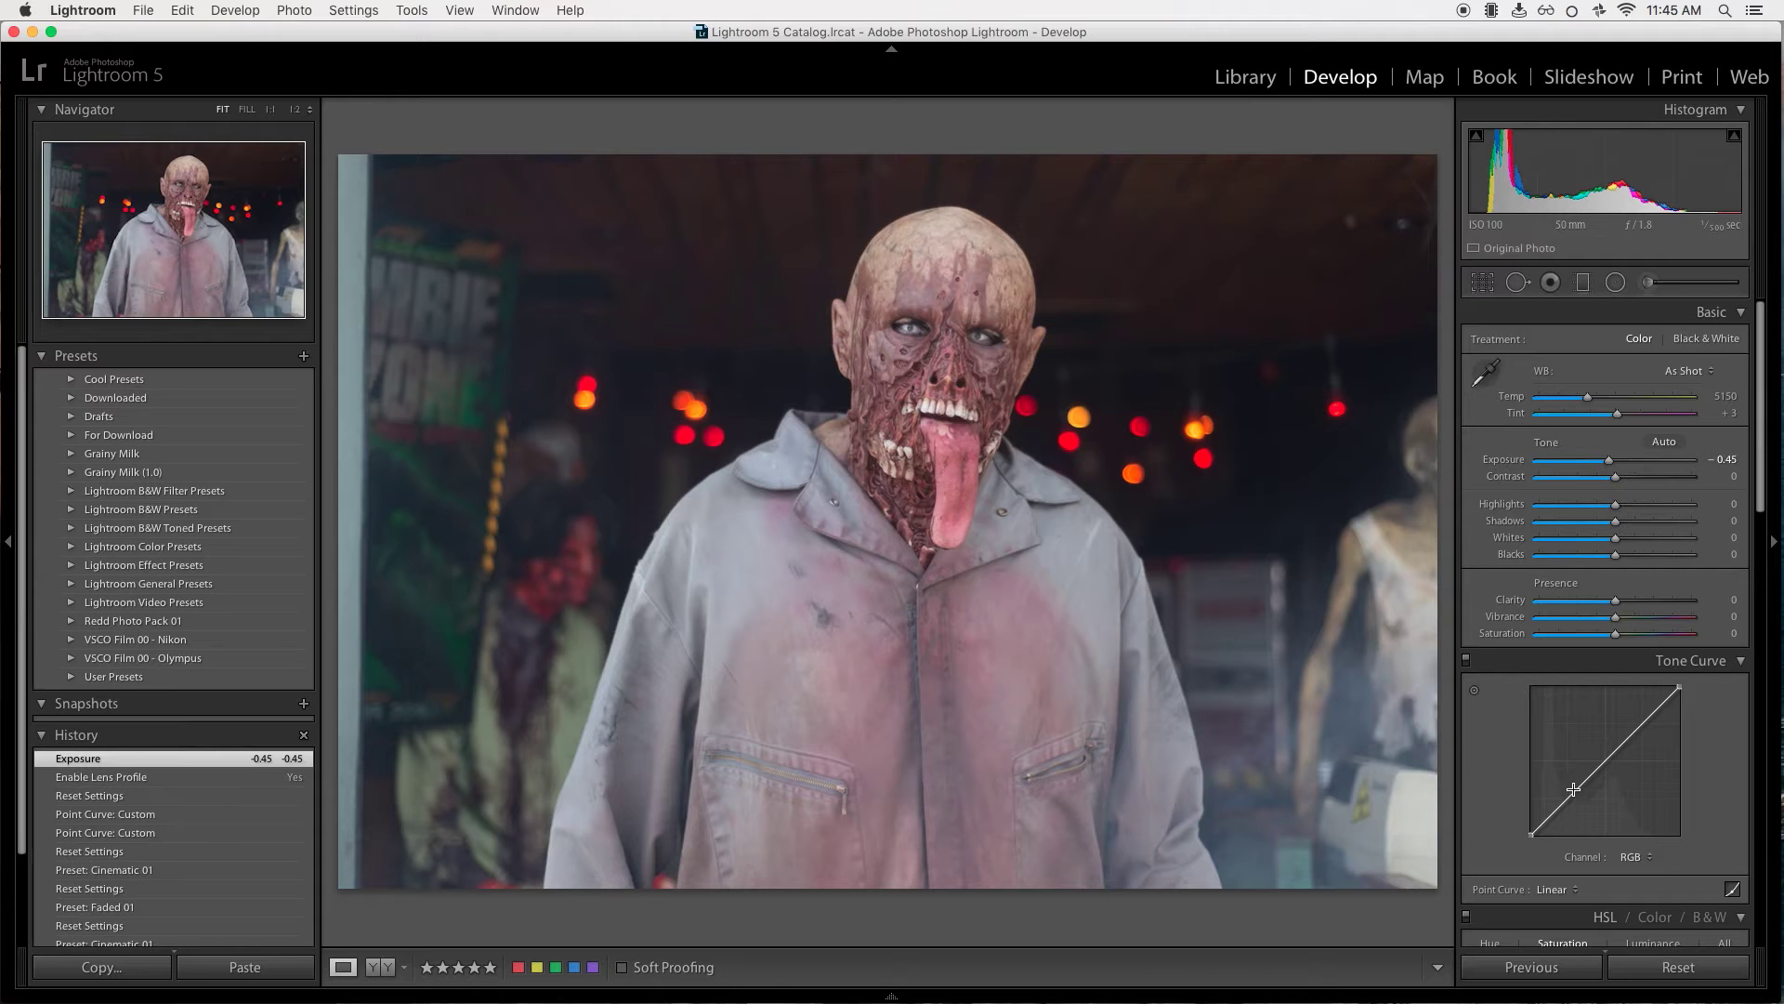
Set the white balance to Auto, comparing it with As Shot before keeping Auto.
click(1673, 373)
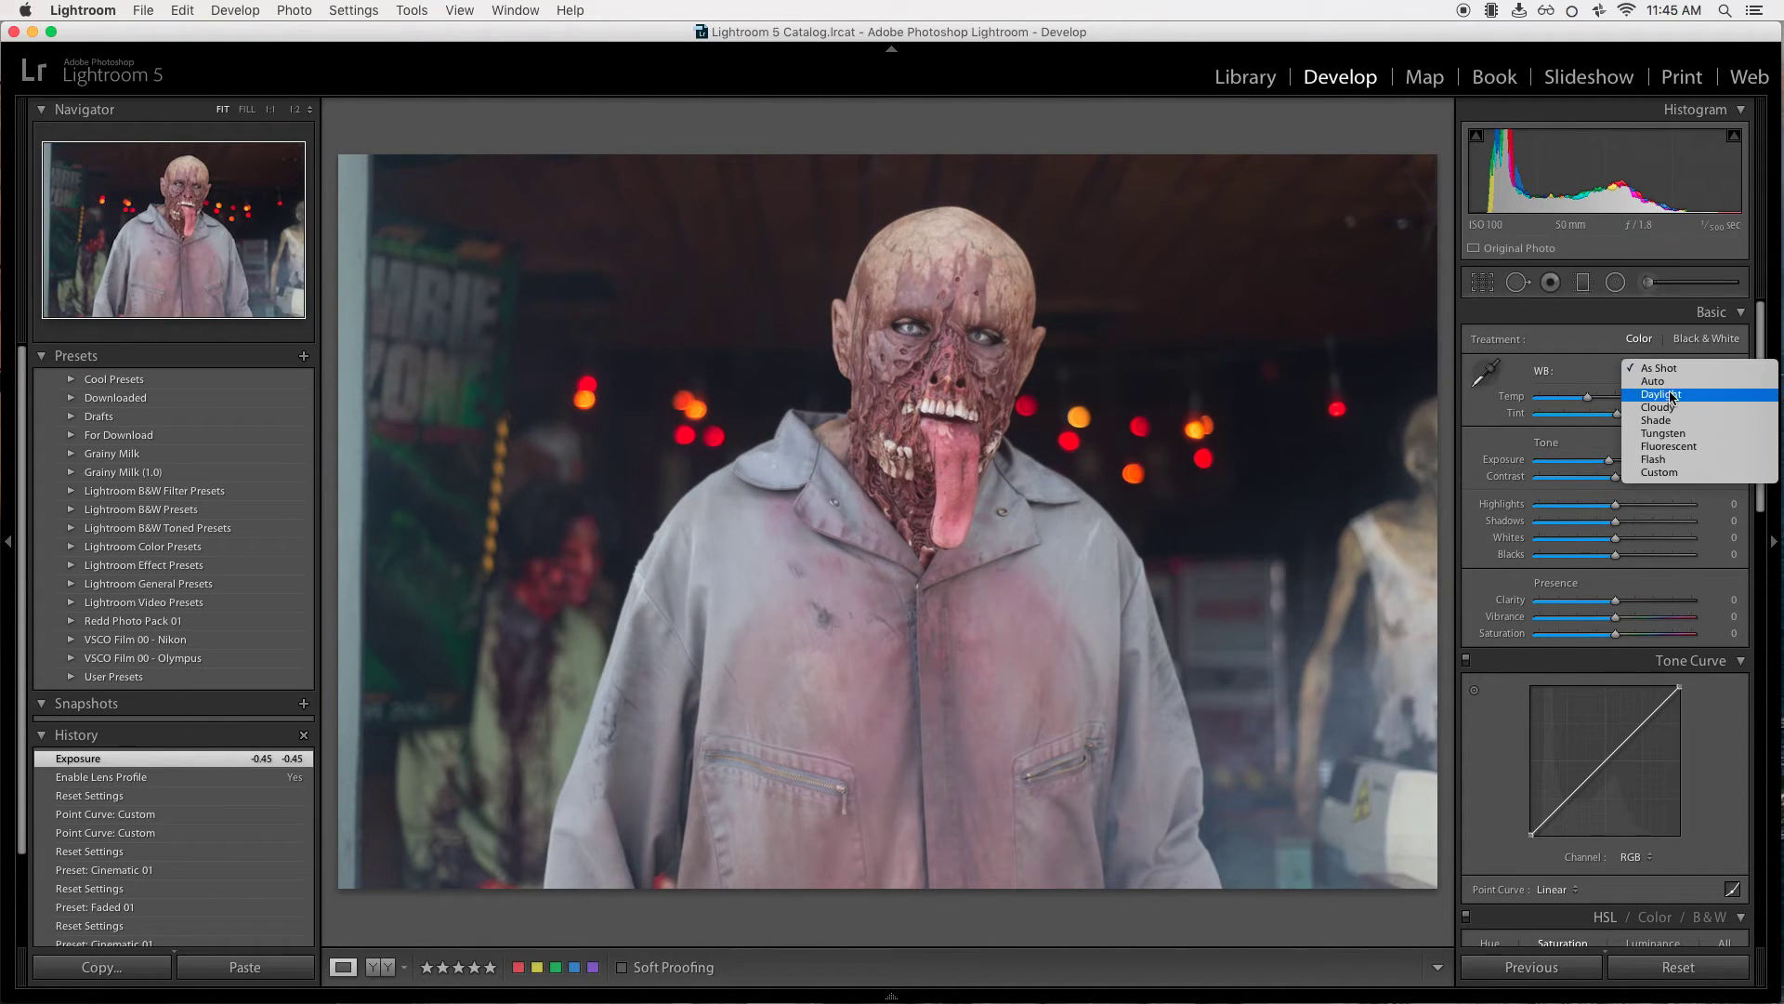
click(1678, 387)
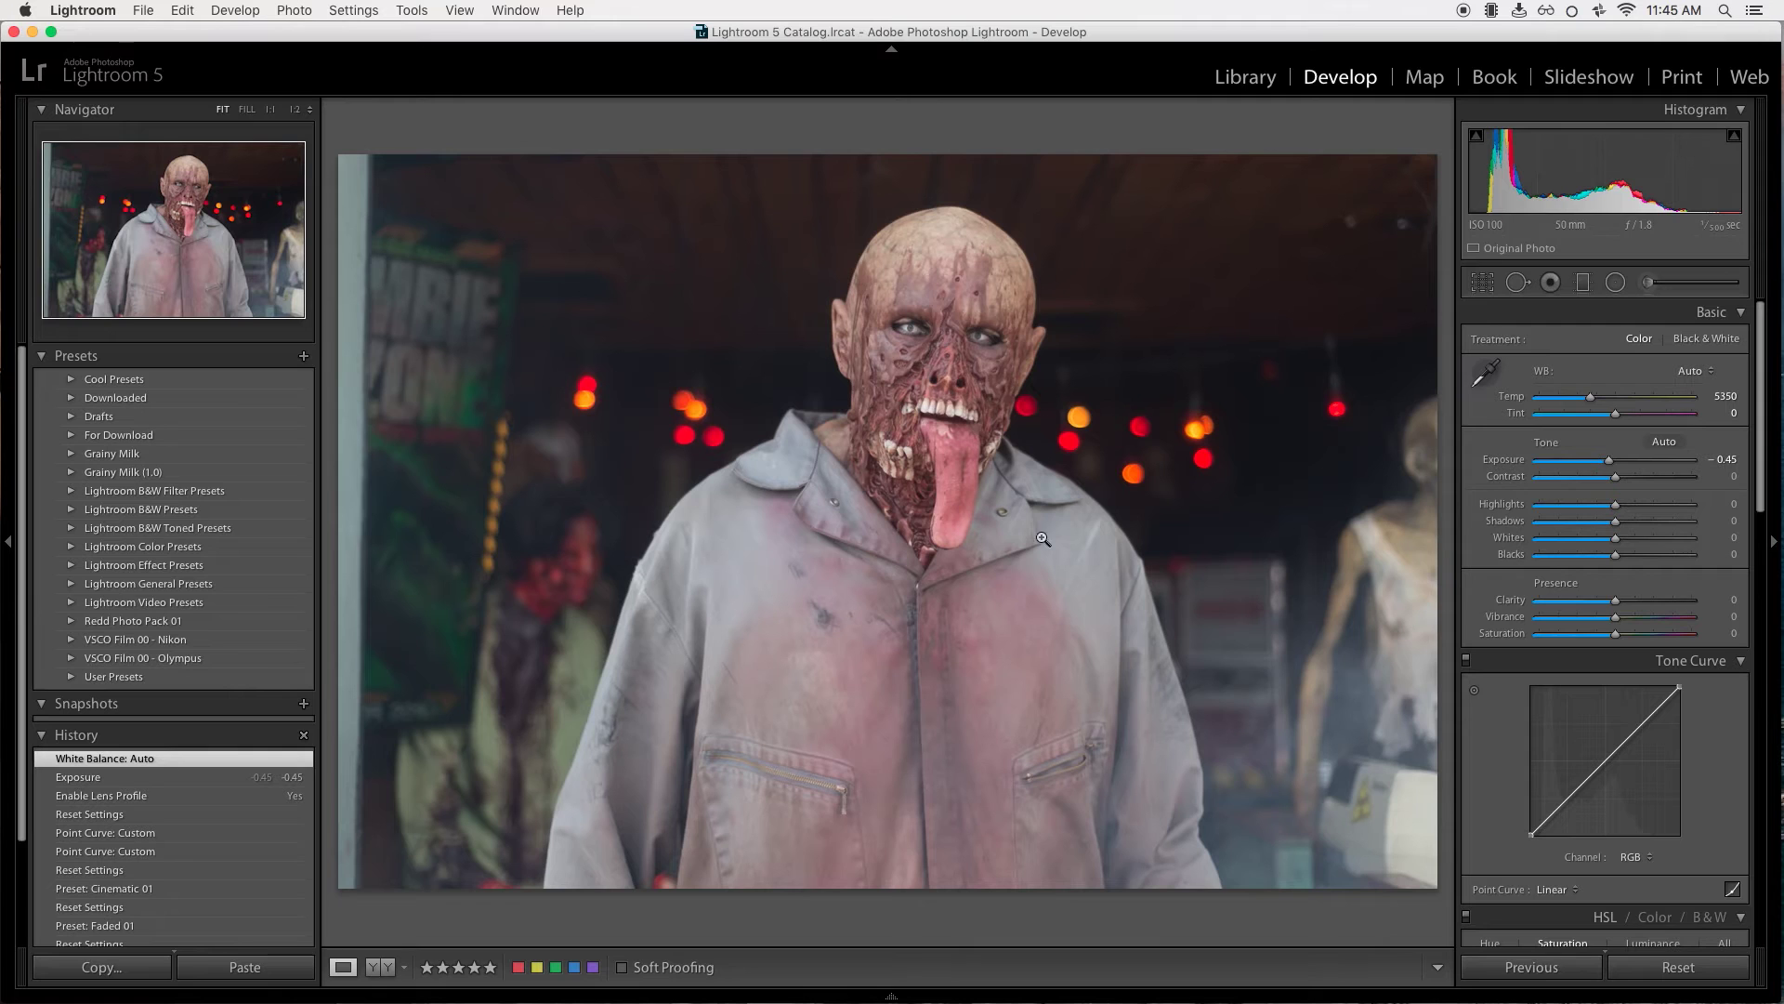
click(1693, 370)
click(1687, 357)
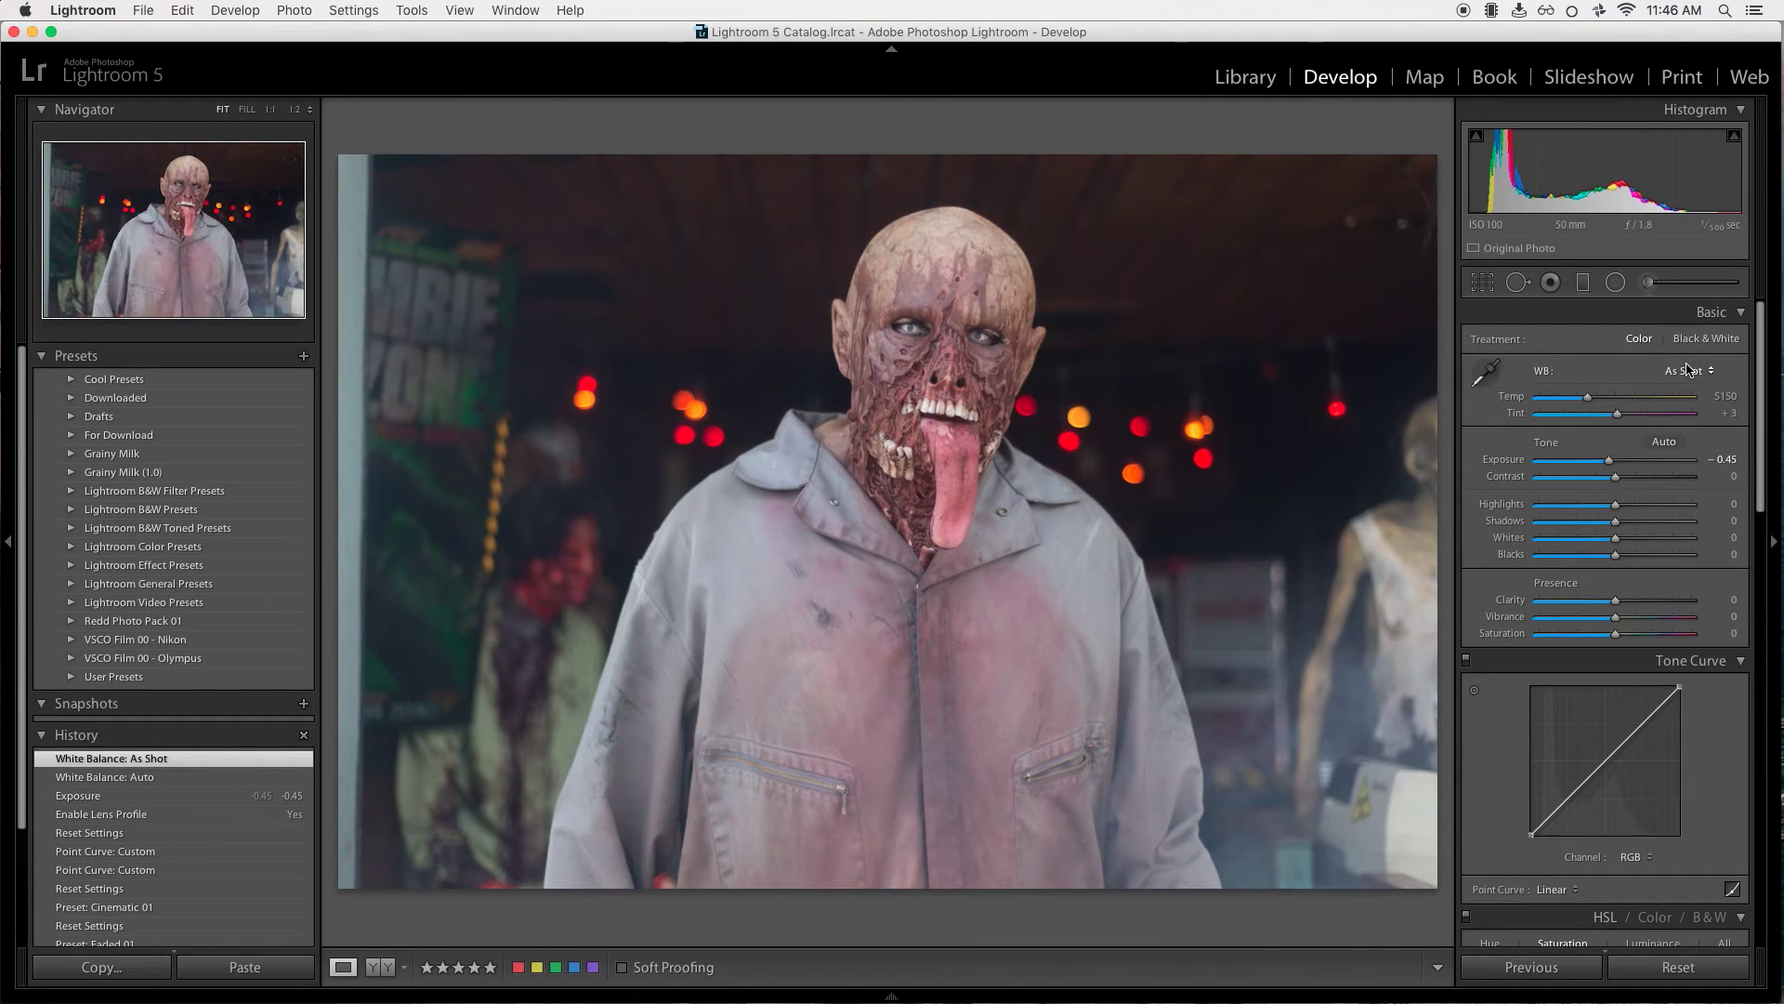
key(super+z)
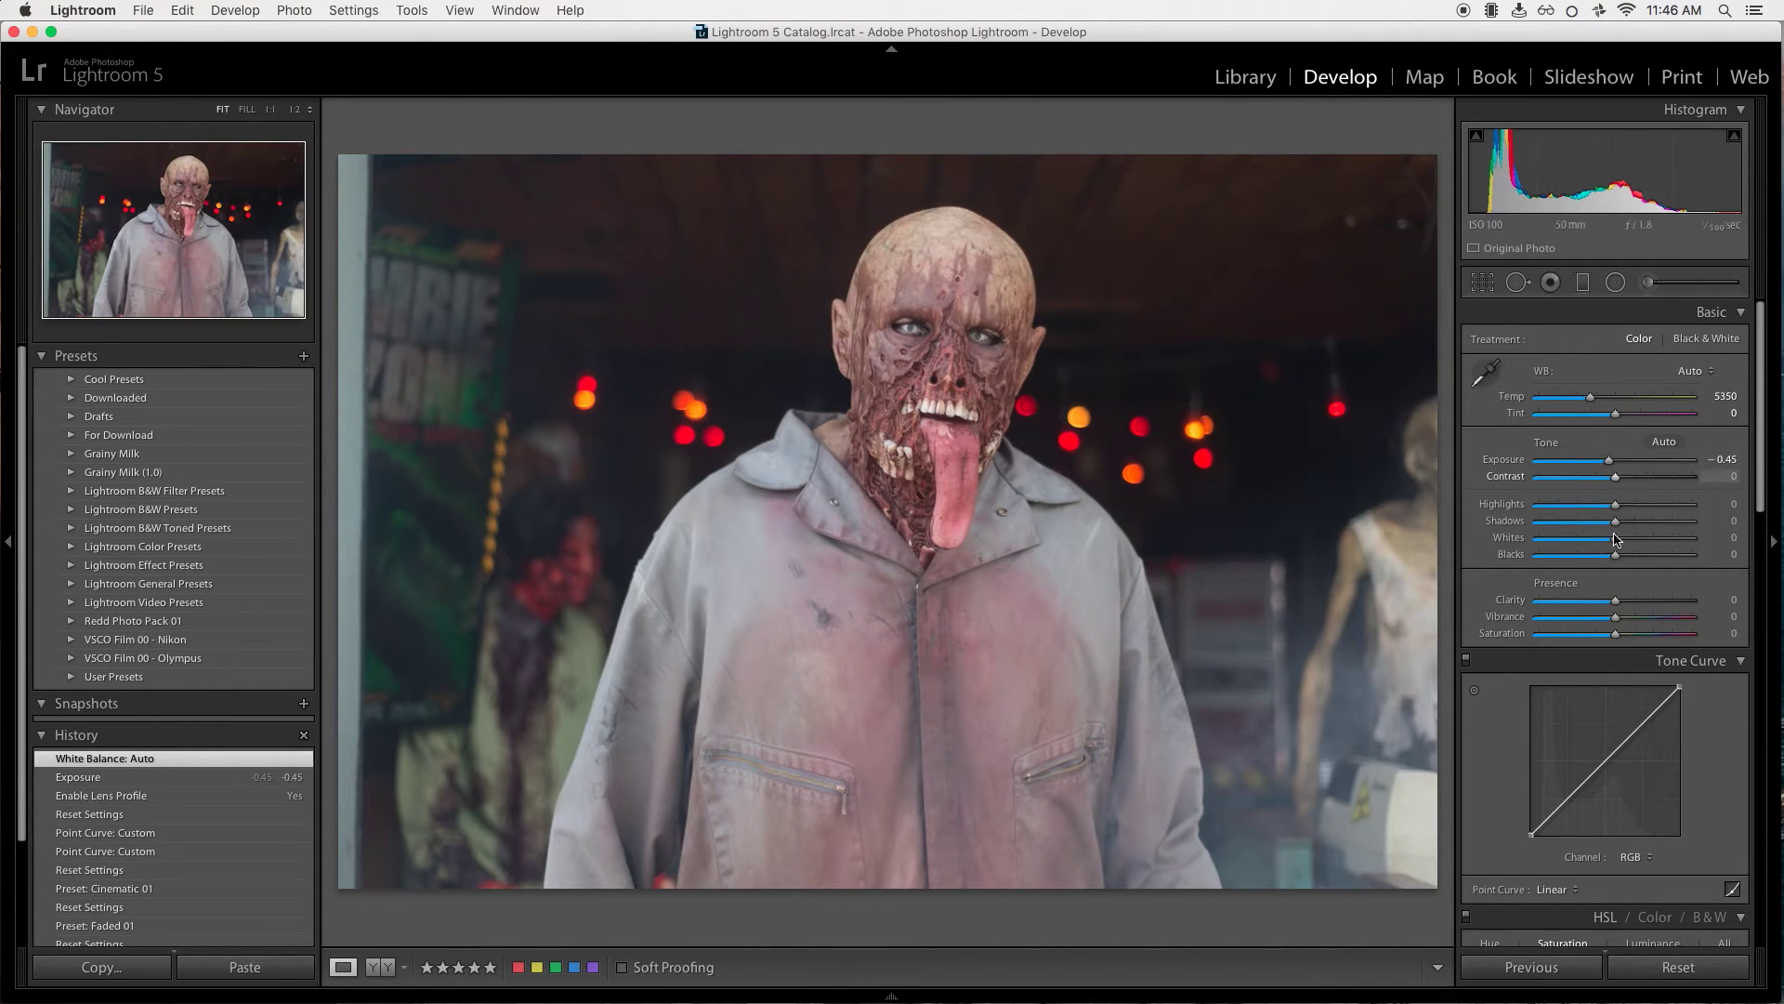
Shape the RGB point curve into an S with a lowered white endpoint, a raised black endpoint and slightly lifted midtones.
drag(1581, 788, 1575, 805)
drag(1642, 753, 1680, 697)
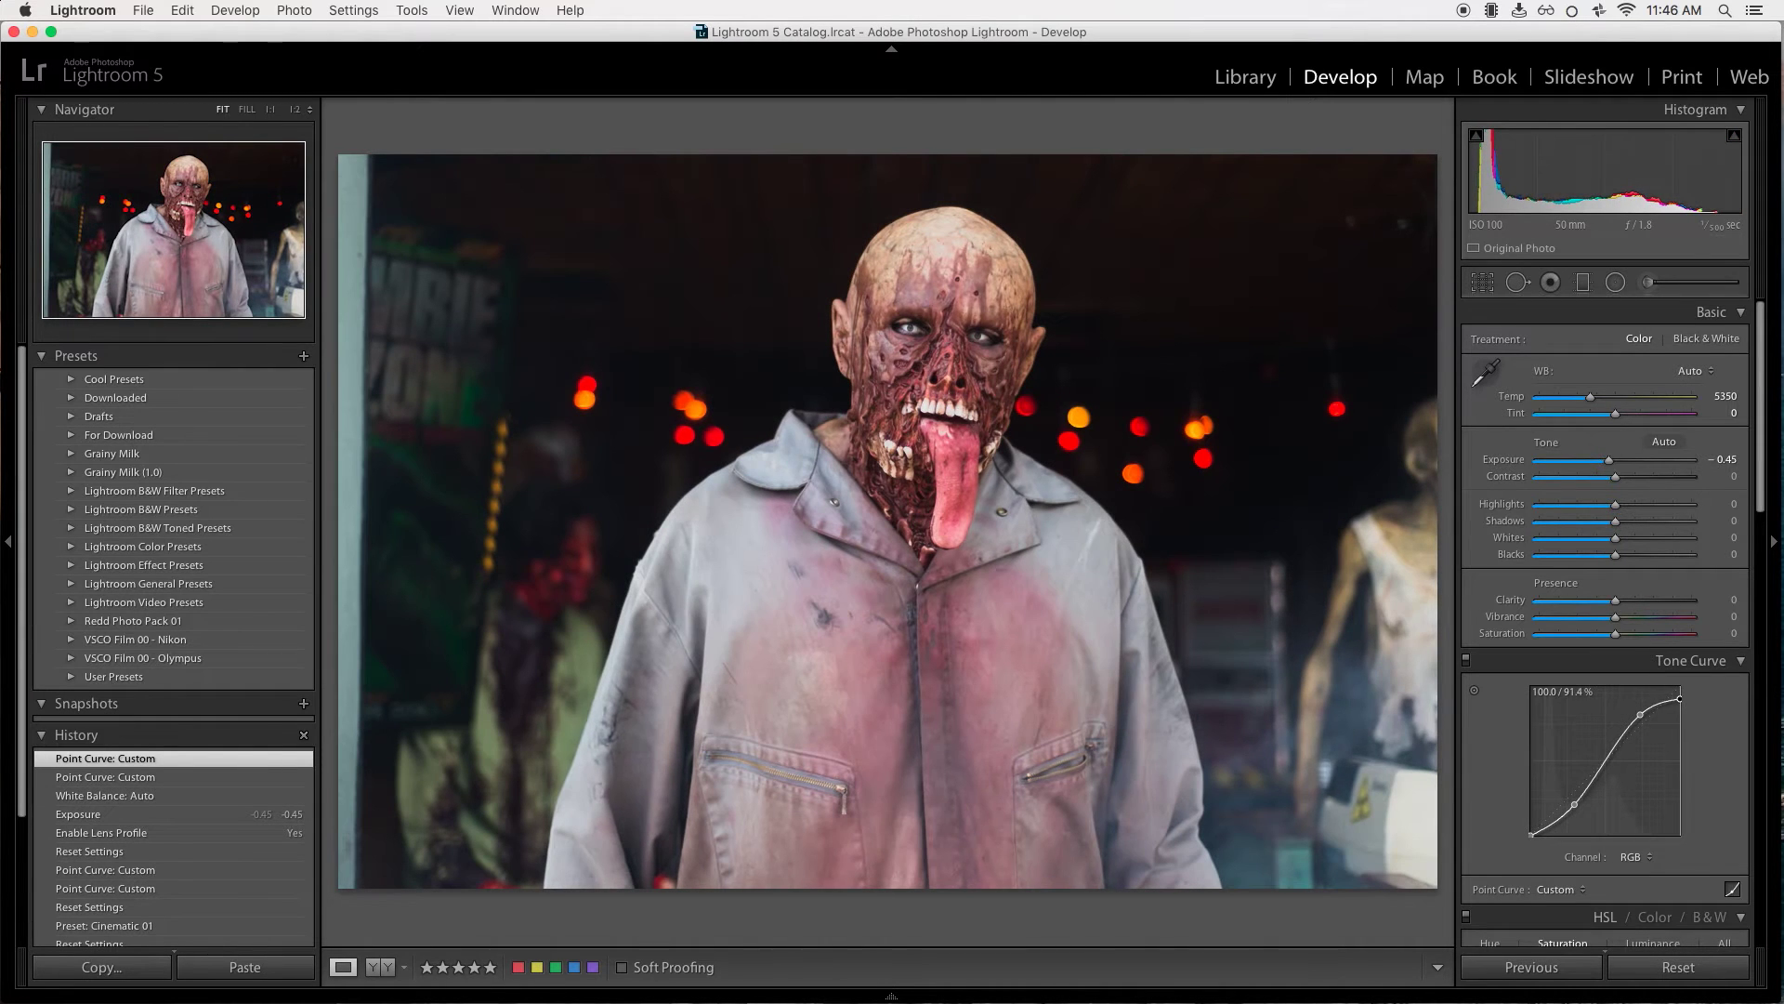
drag(1680, 701, 1680, 700)
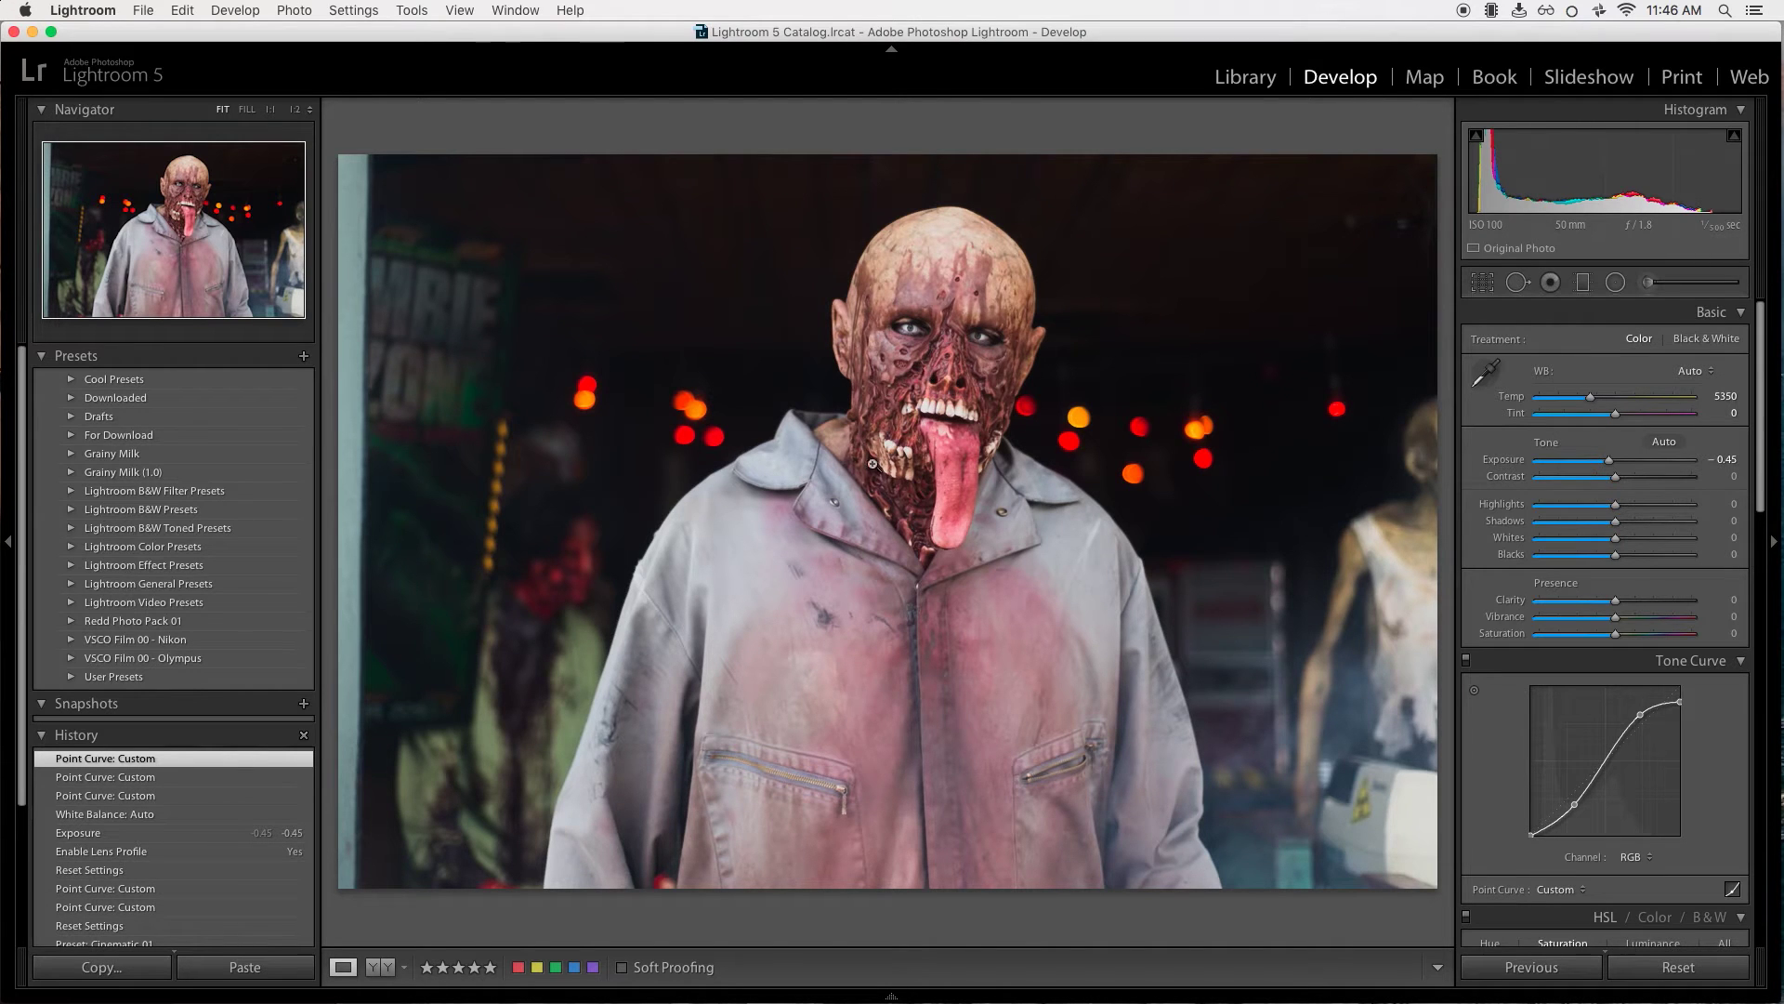
drag(1531, 834, 1532, 822)
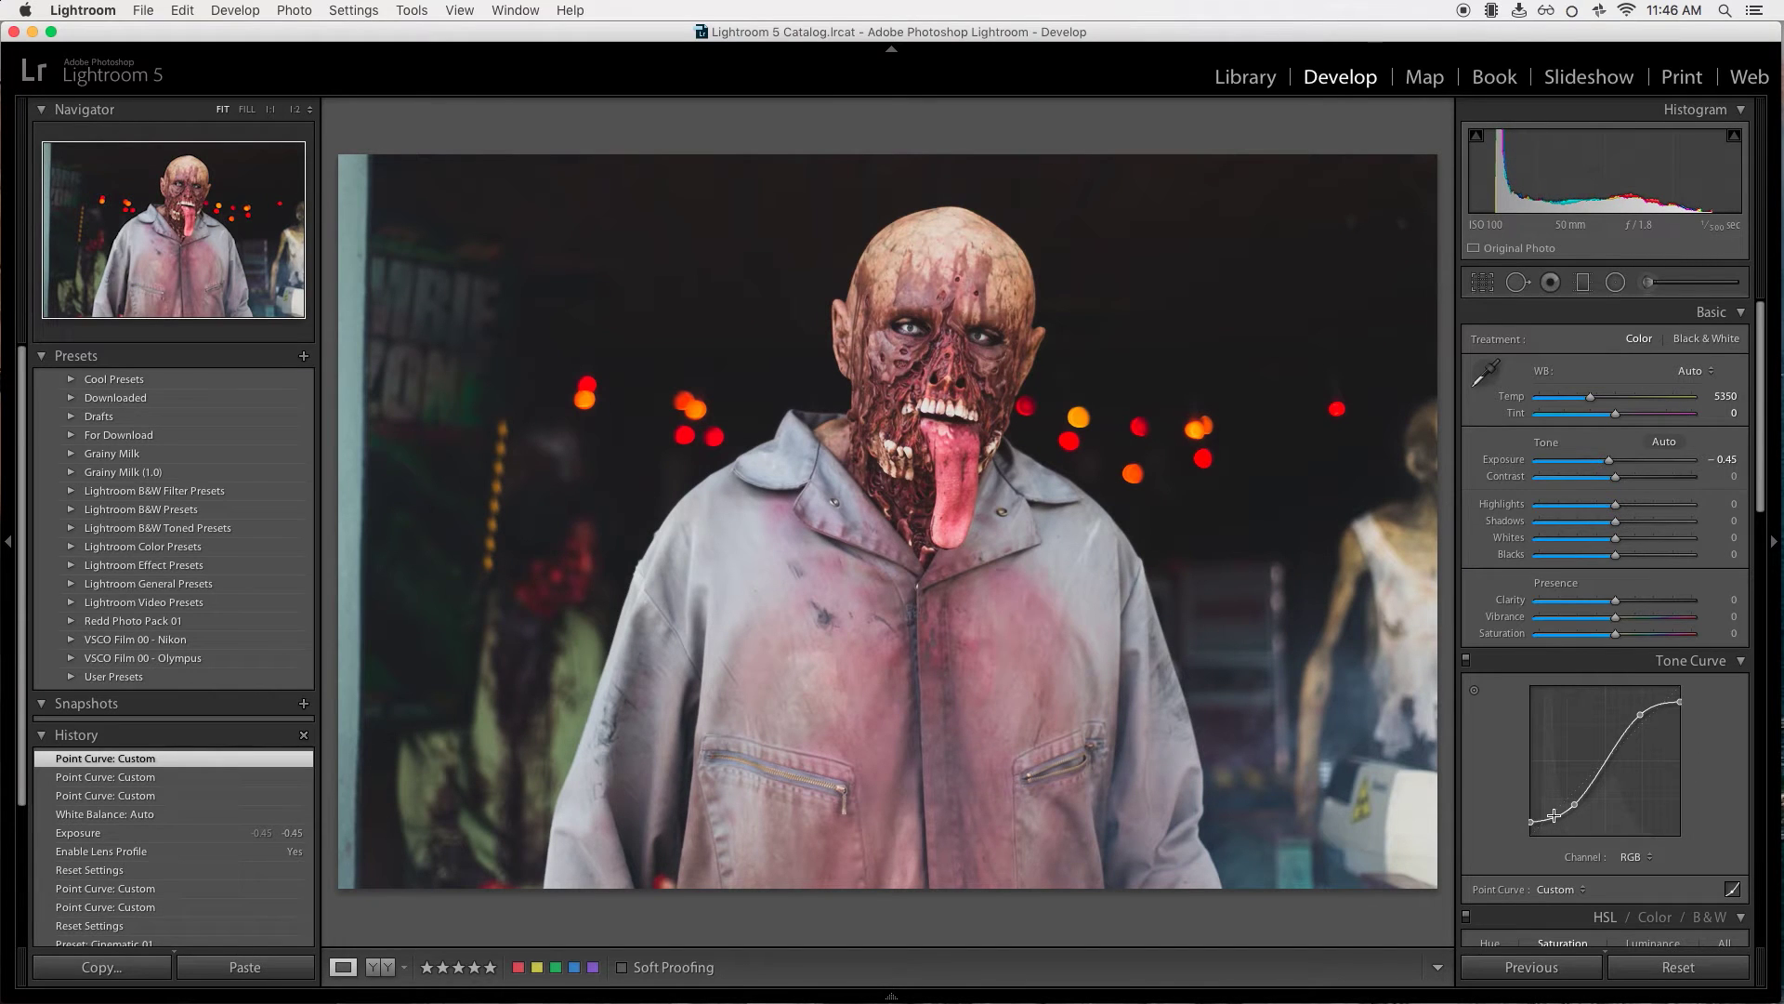
click(1557, 817)
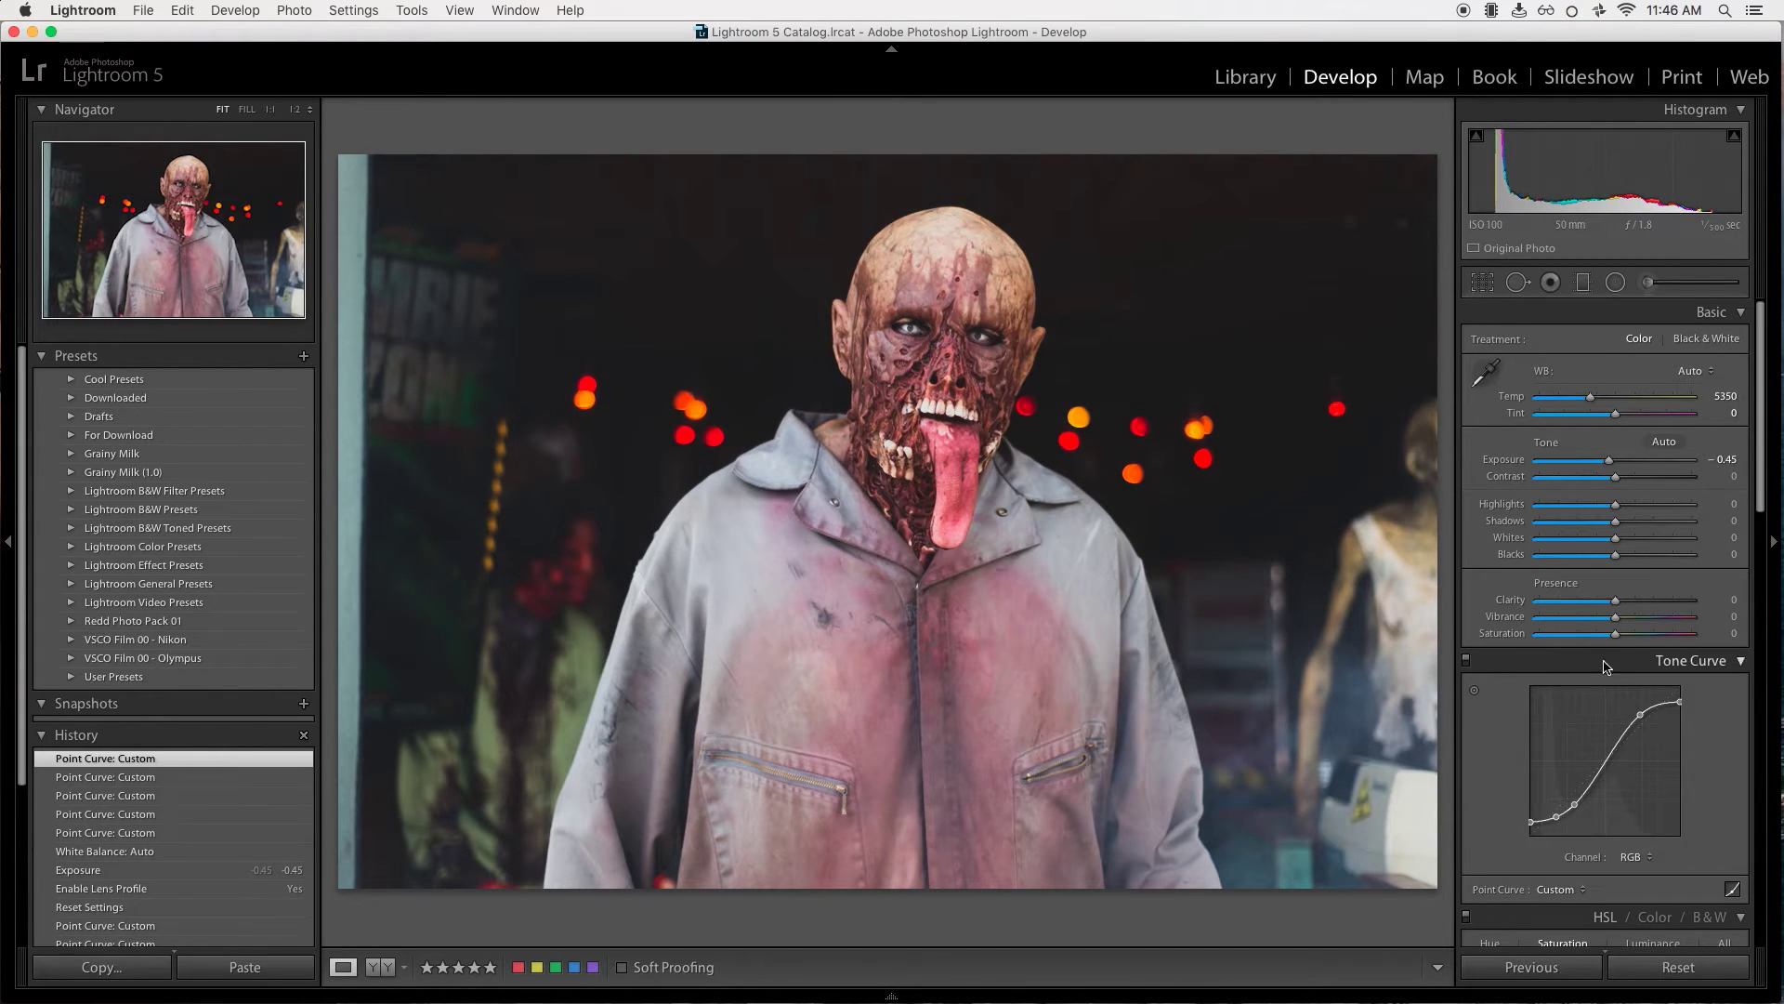
drag(1608, 756, 1608, 749)
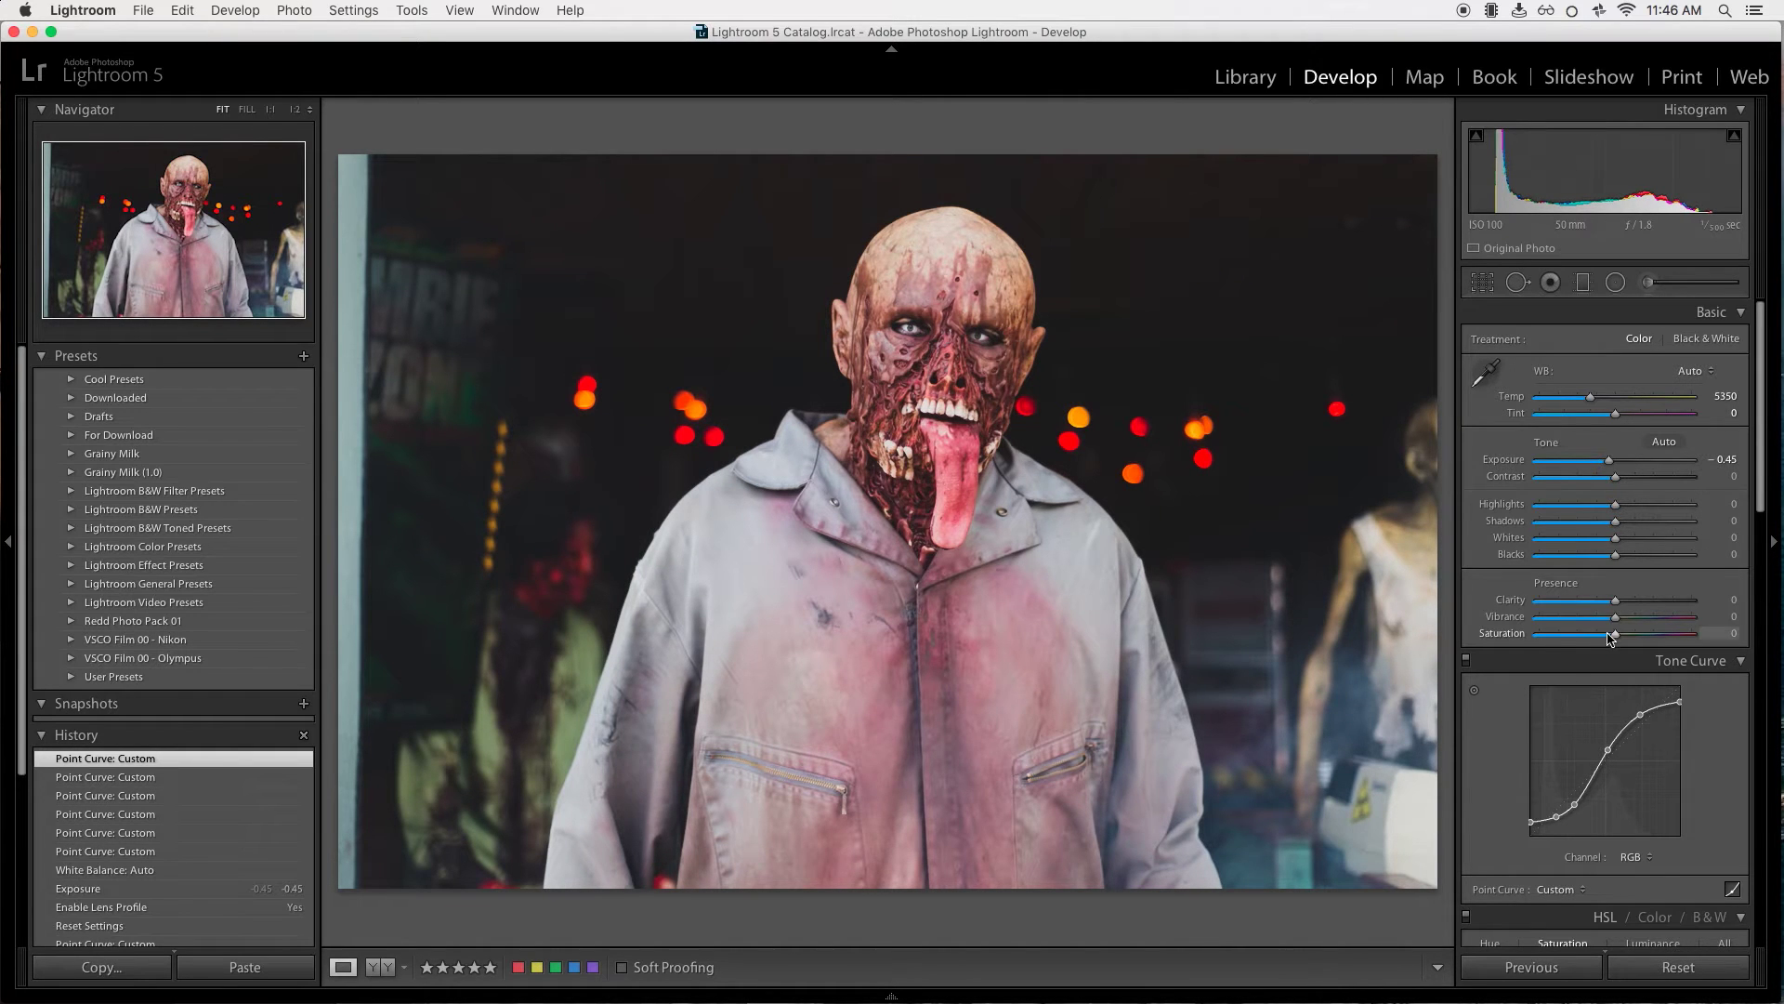
Set the basic adjustments to Saturation −31, Exposure −0.55, Tint −6 and Temp 5206.
drag(1614, 634, 1588, 637)
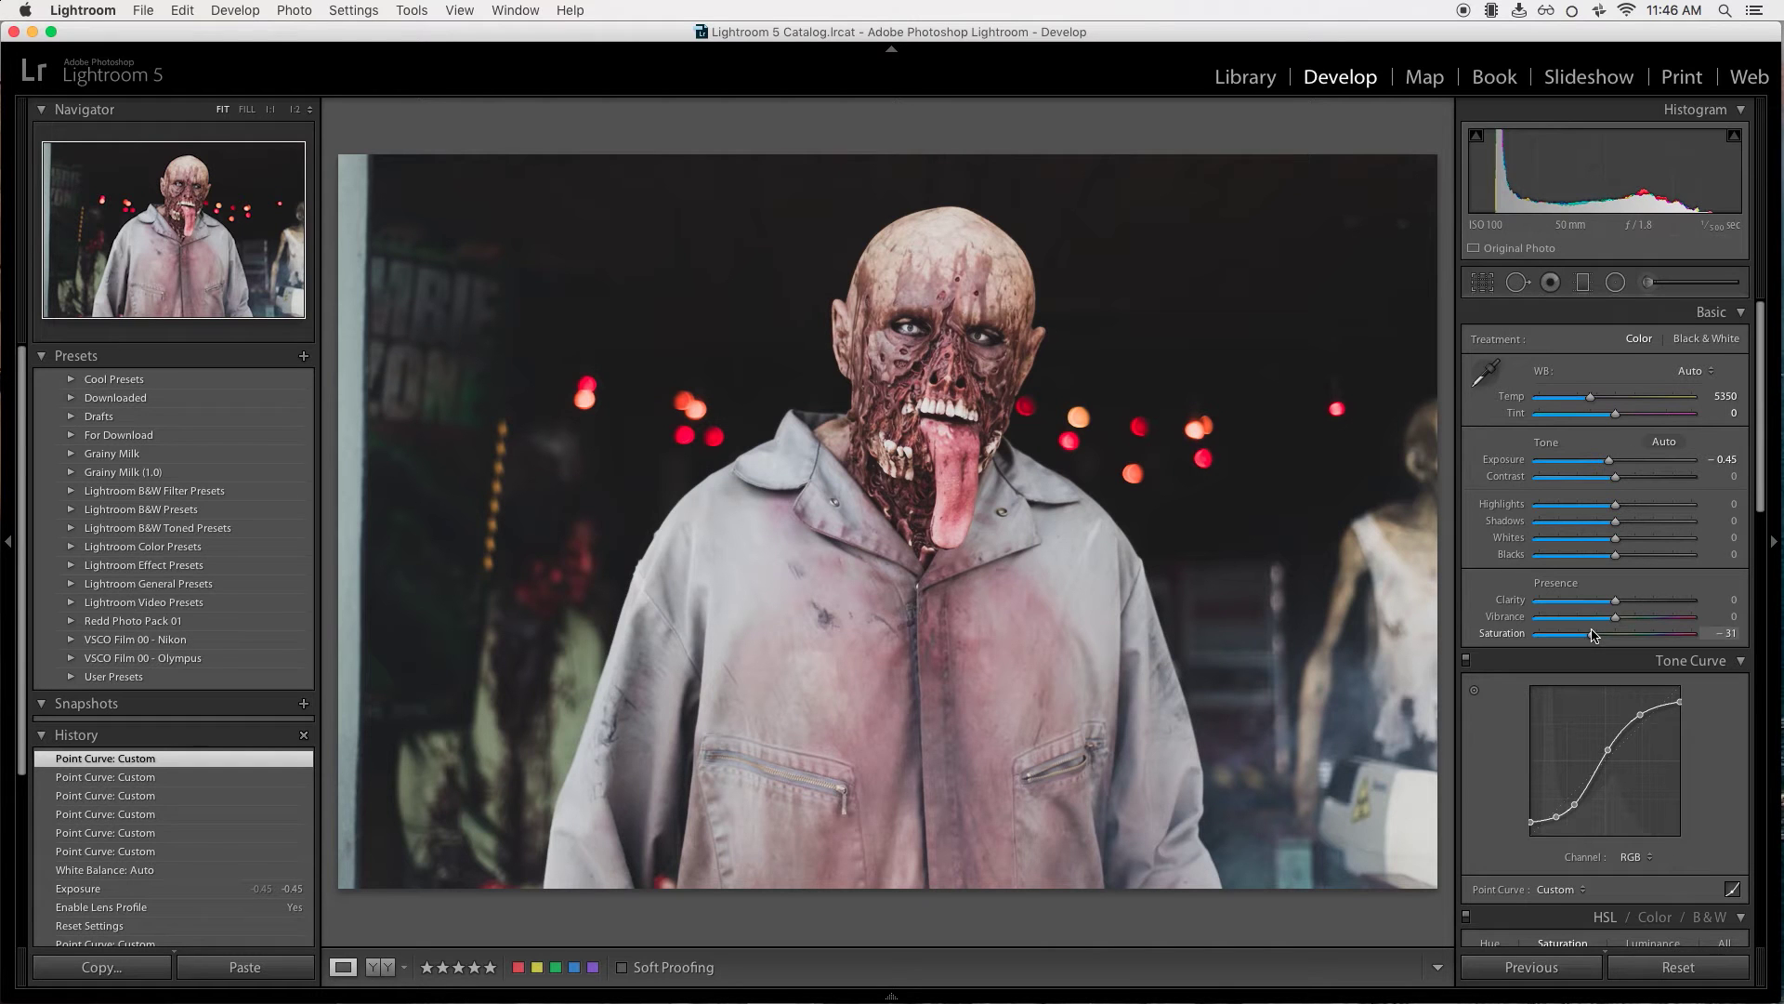
drag(1594, 636, 1595, 636)
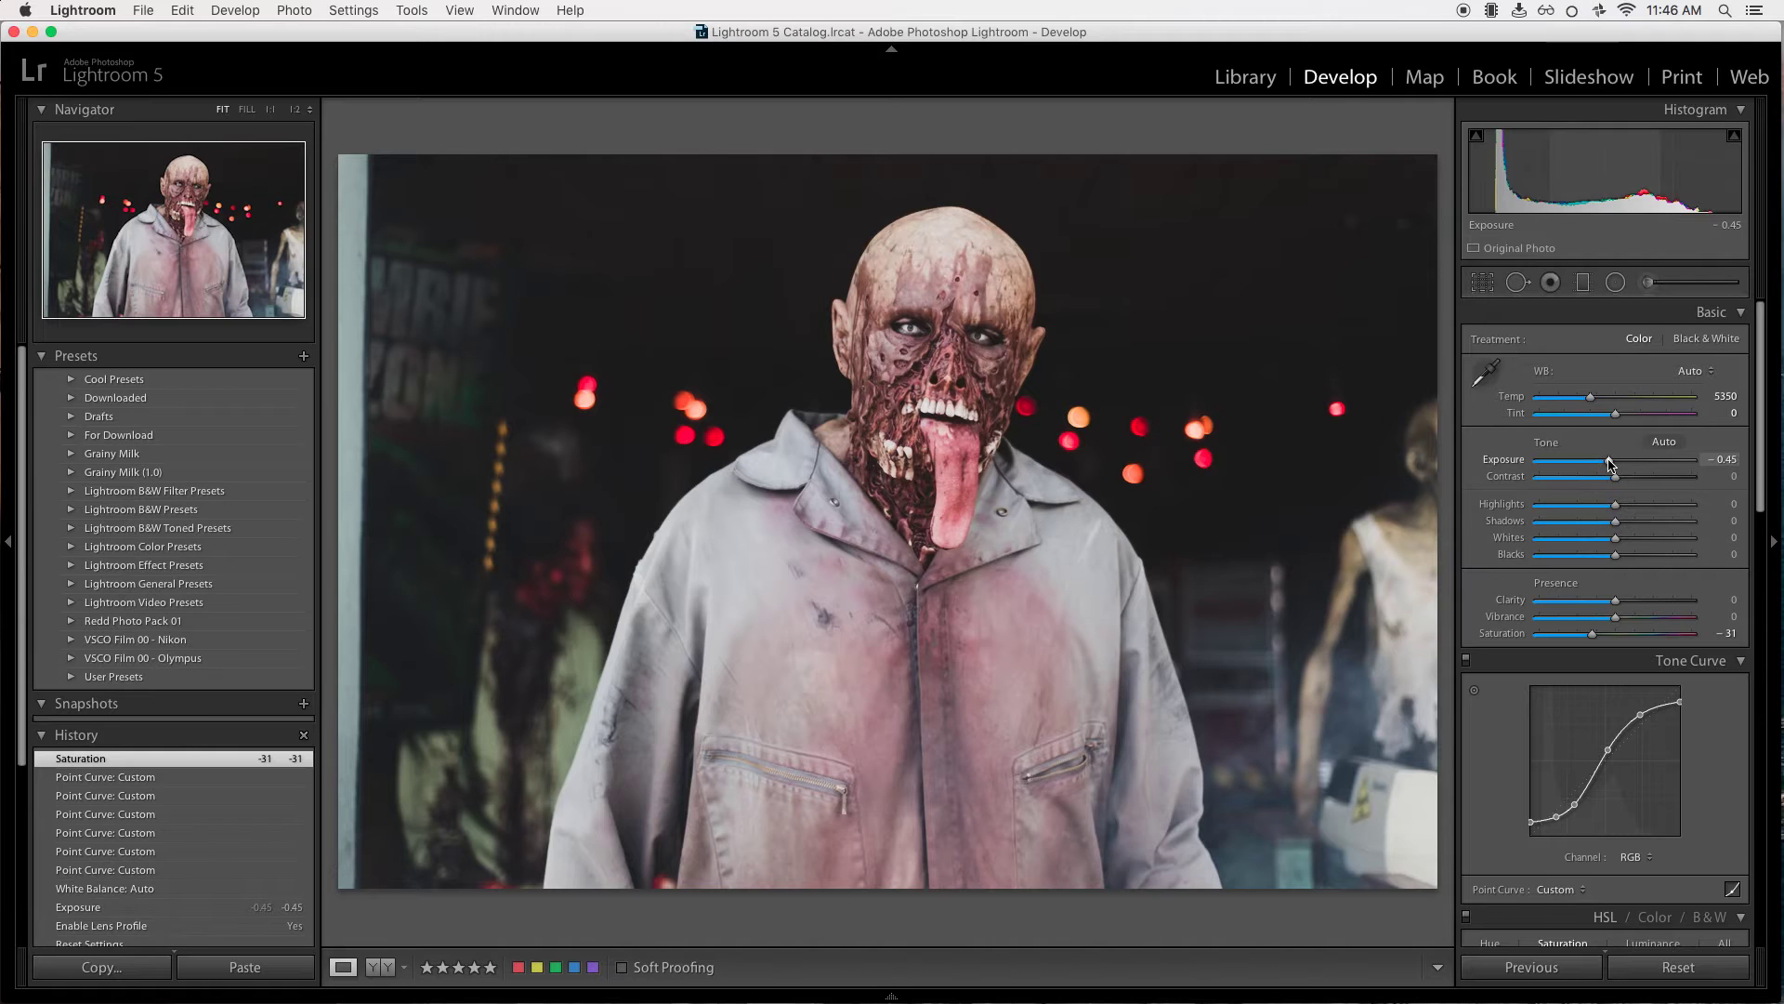
drag(1611, 463, 1614, 418)
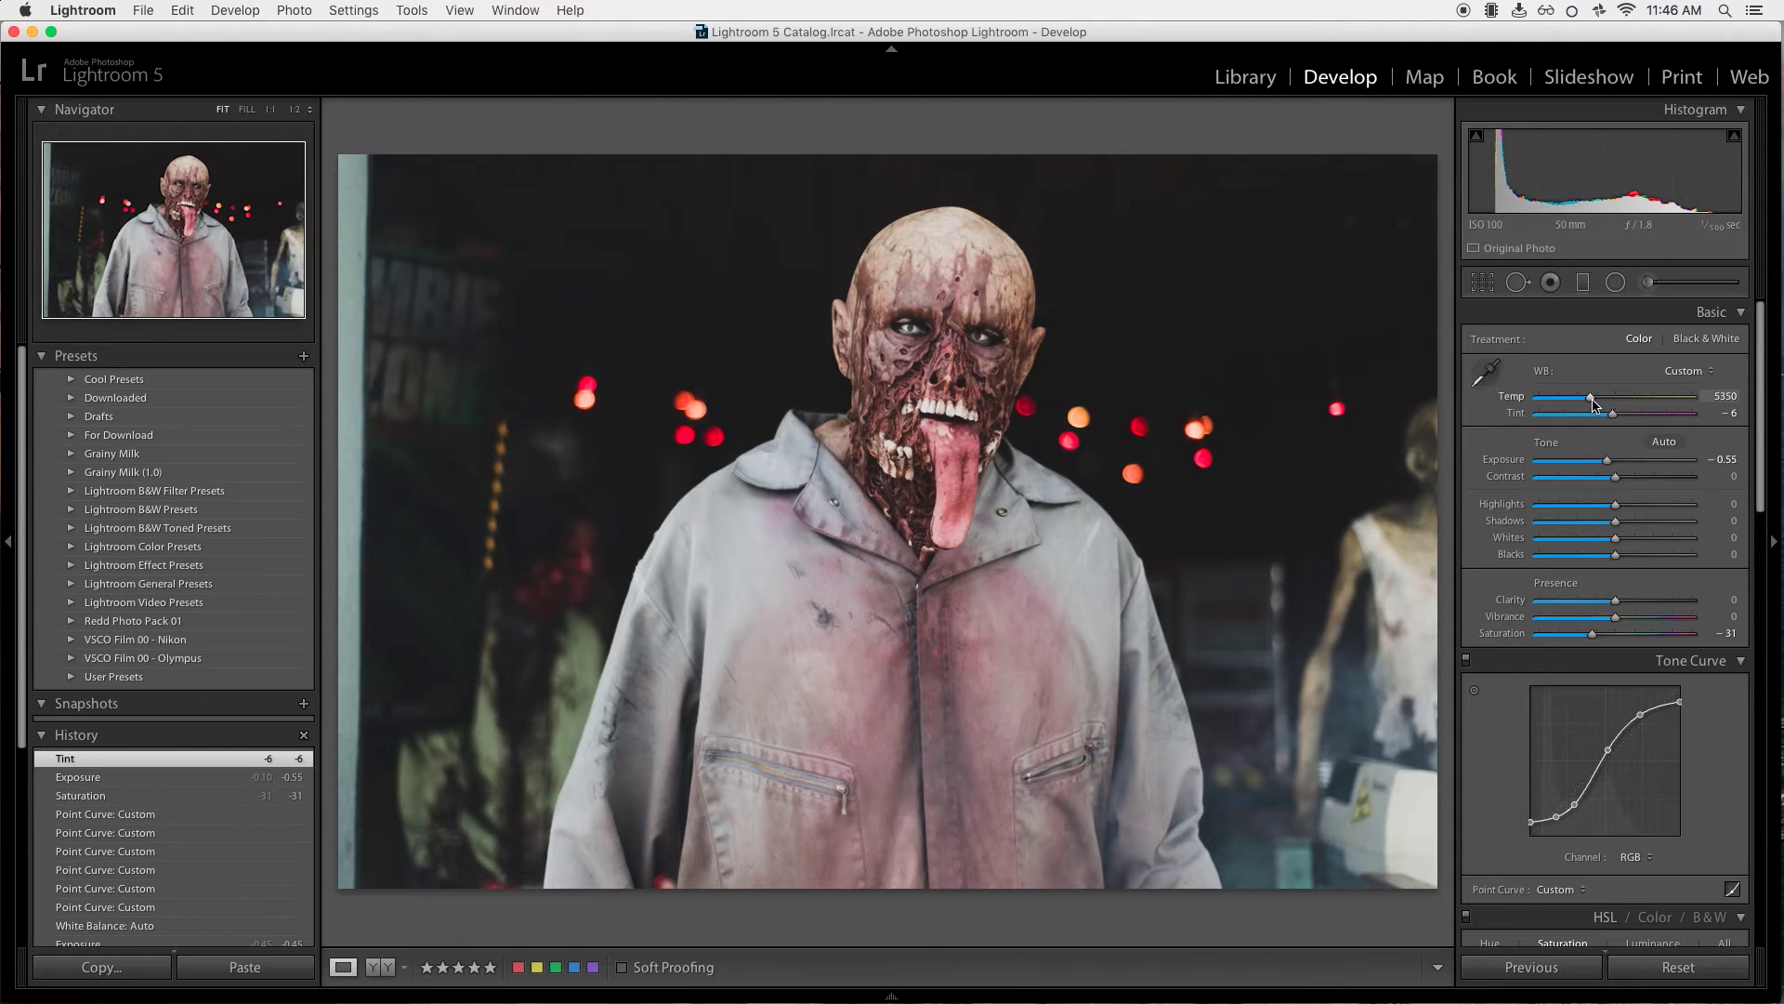
drag(1593, 401, 1593, 406)
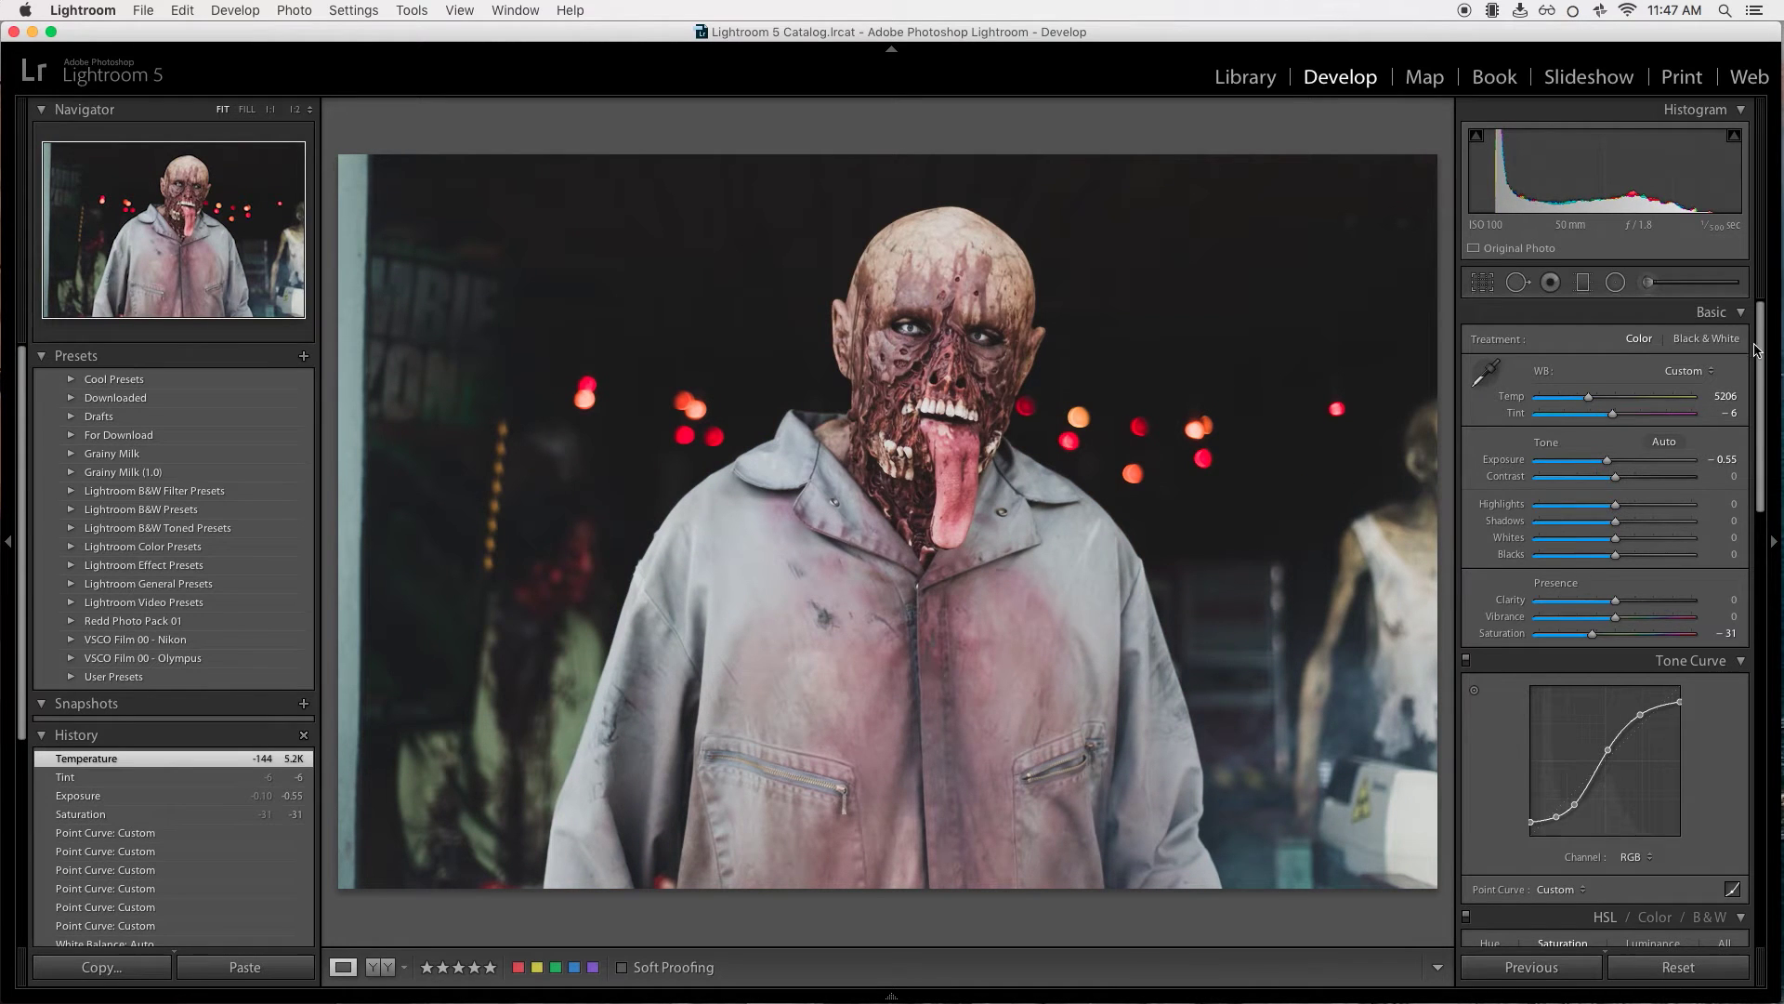
Add film grain to the photo with an amount of 20 and a size of 50.
drag(1759, 350, 1737, 456)
scroll(1737, 455, down, 5)
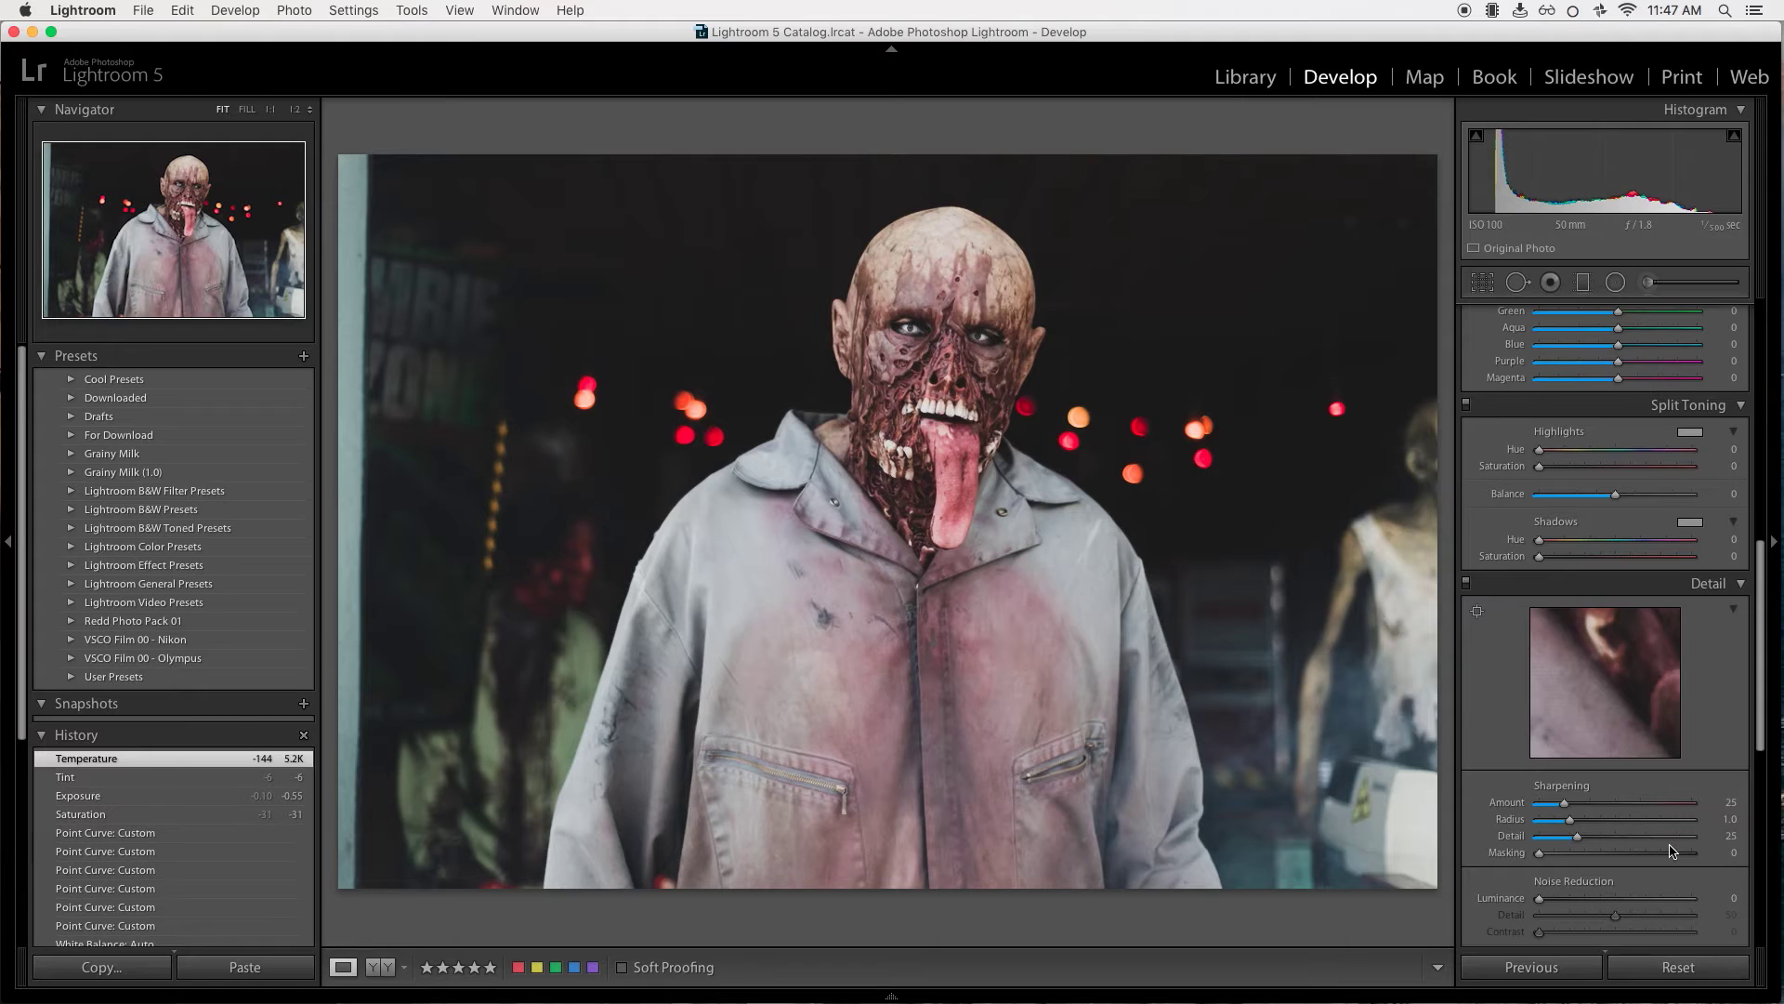
scroll(1673, 851, down, 6)
drag(1540, 863, 1617, 890)
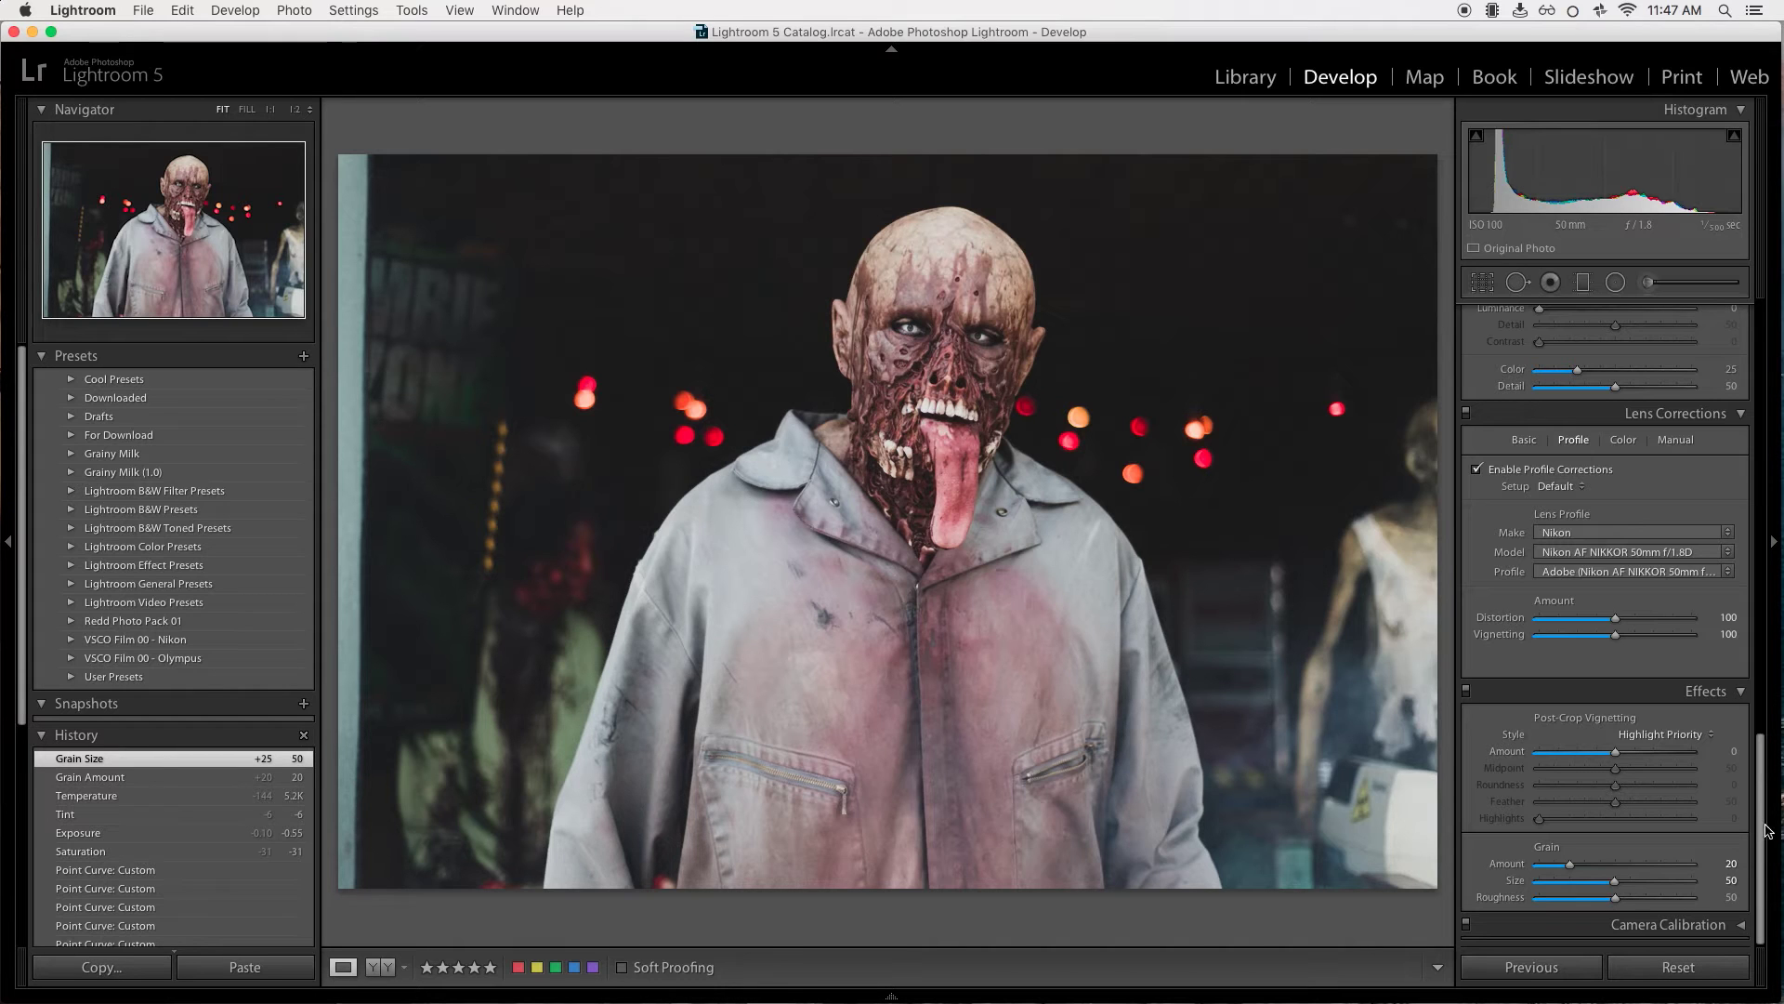
Lower the exposure to −0.65 and inspect the dark background around the string lights up close.
scroll(1755, 666, up, 5)
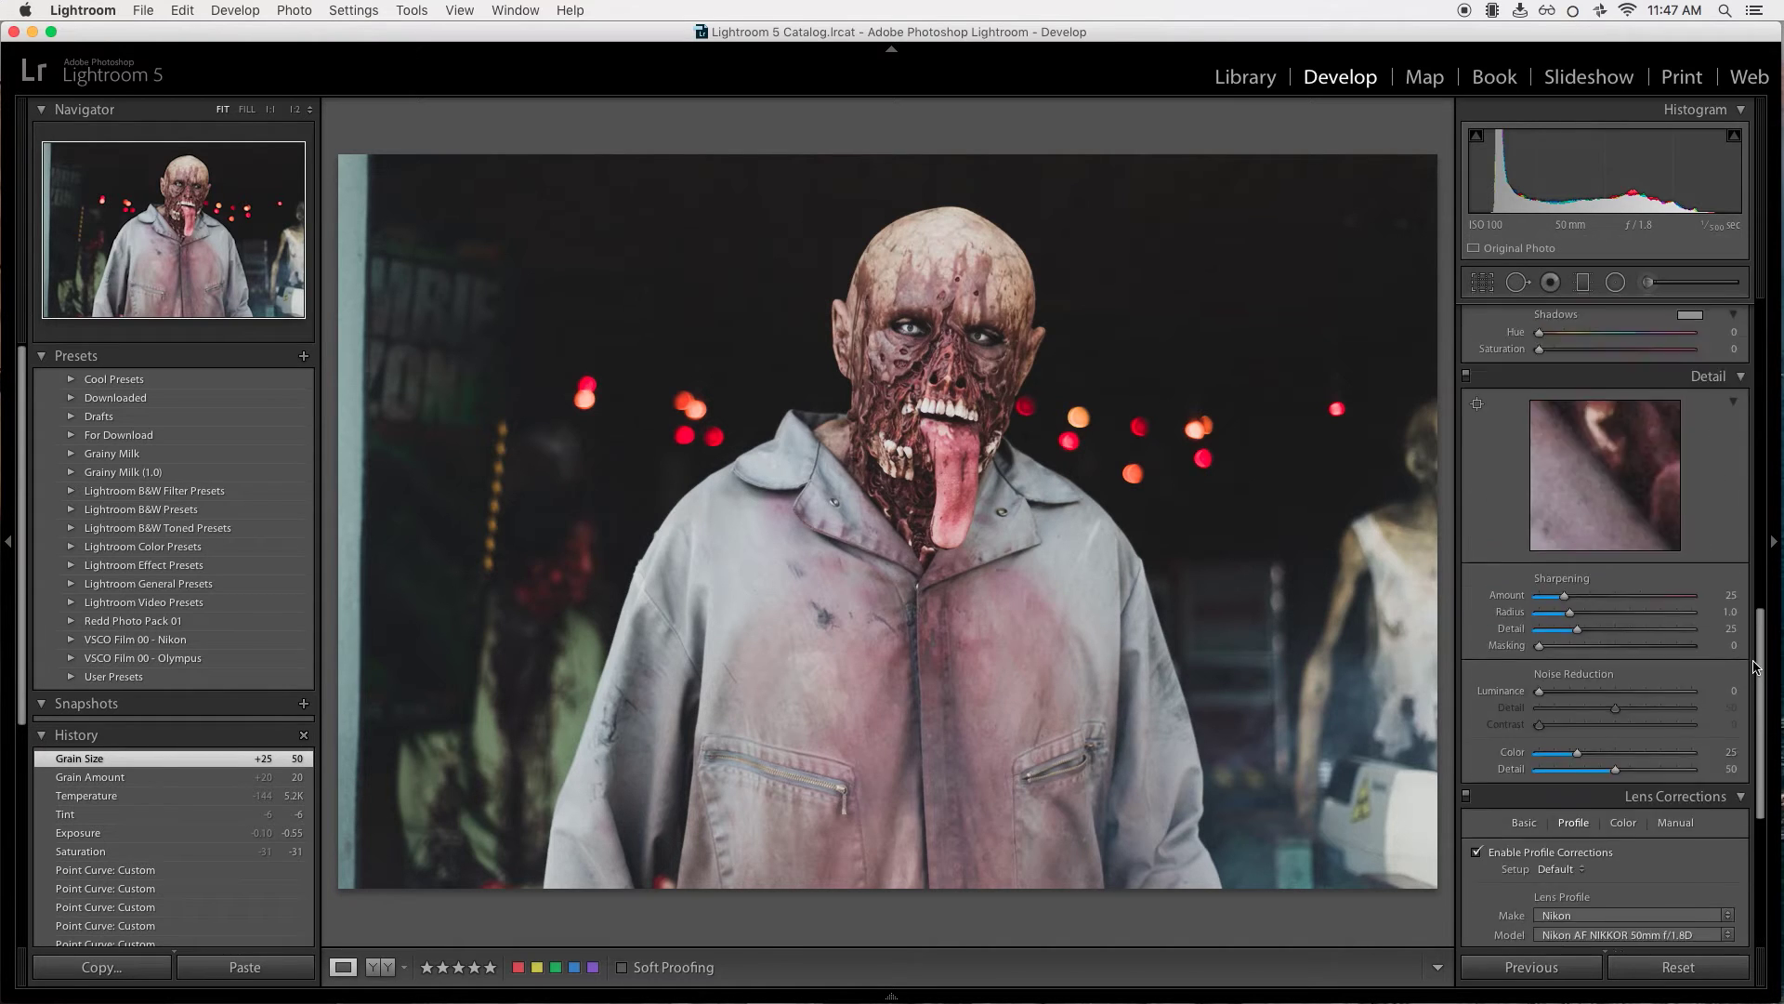
scroll(1756, 667, up, 10)
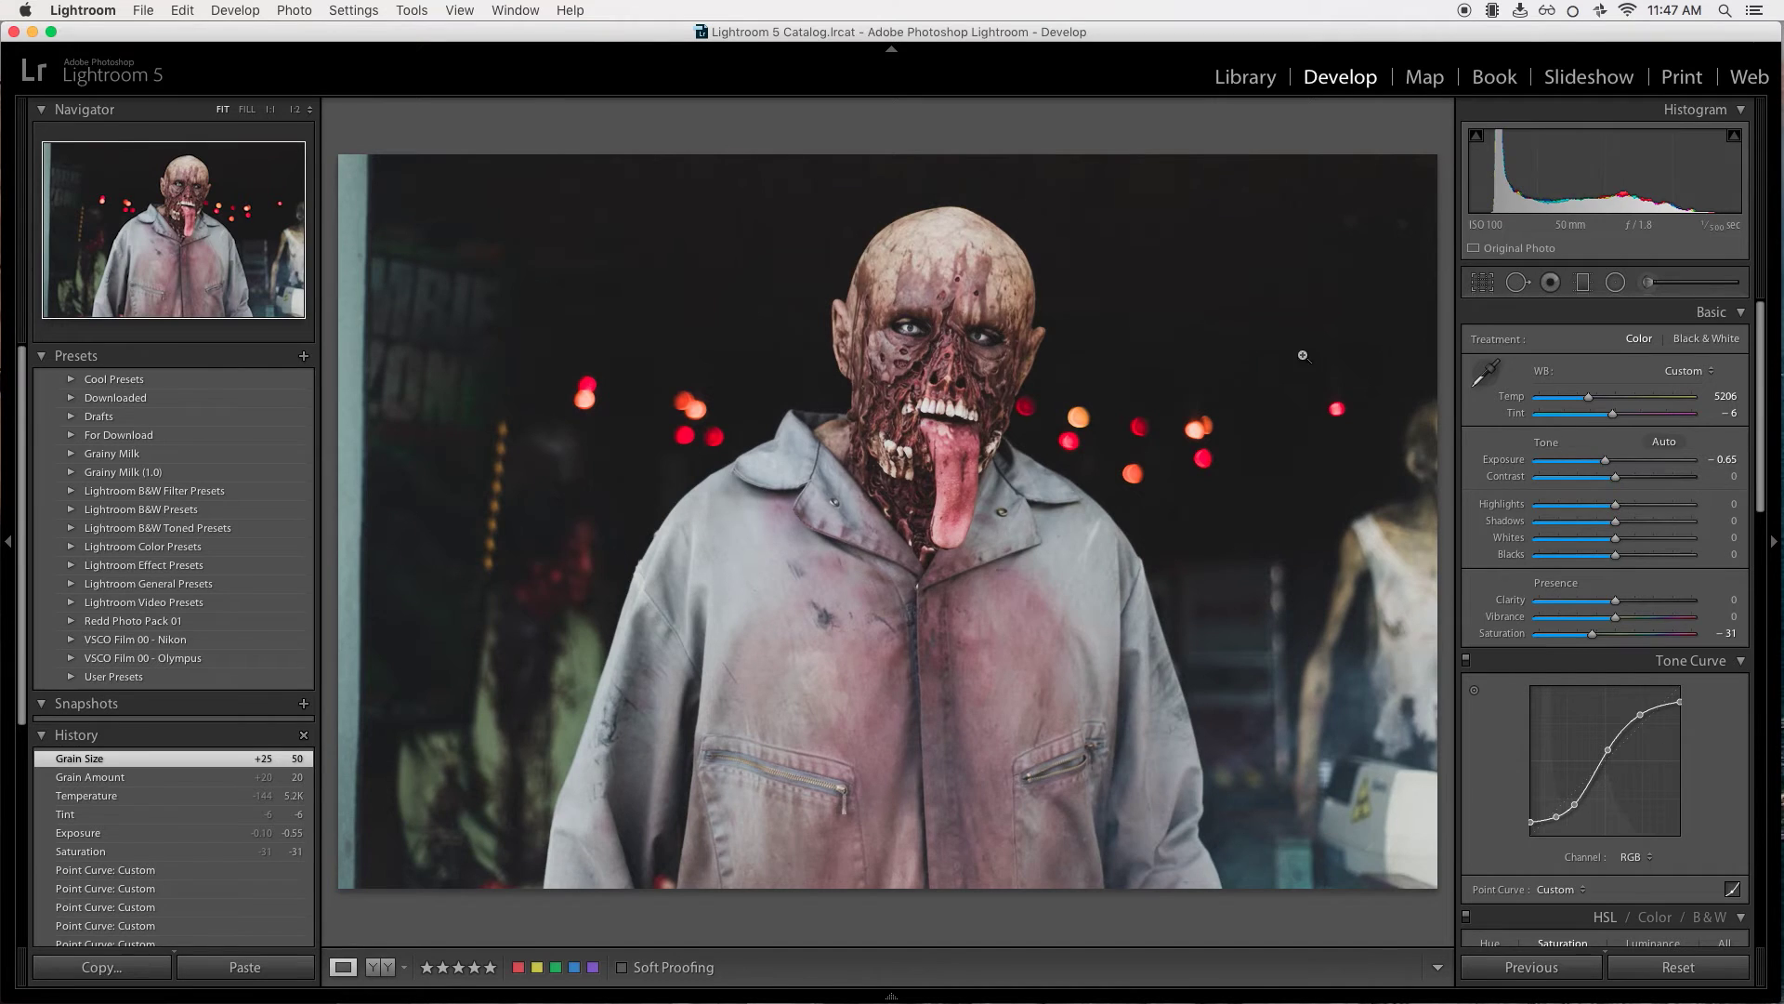
click(689, 447)
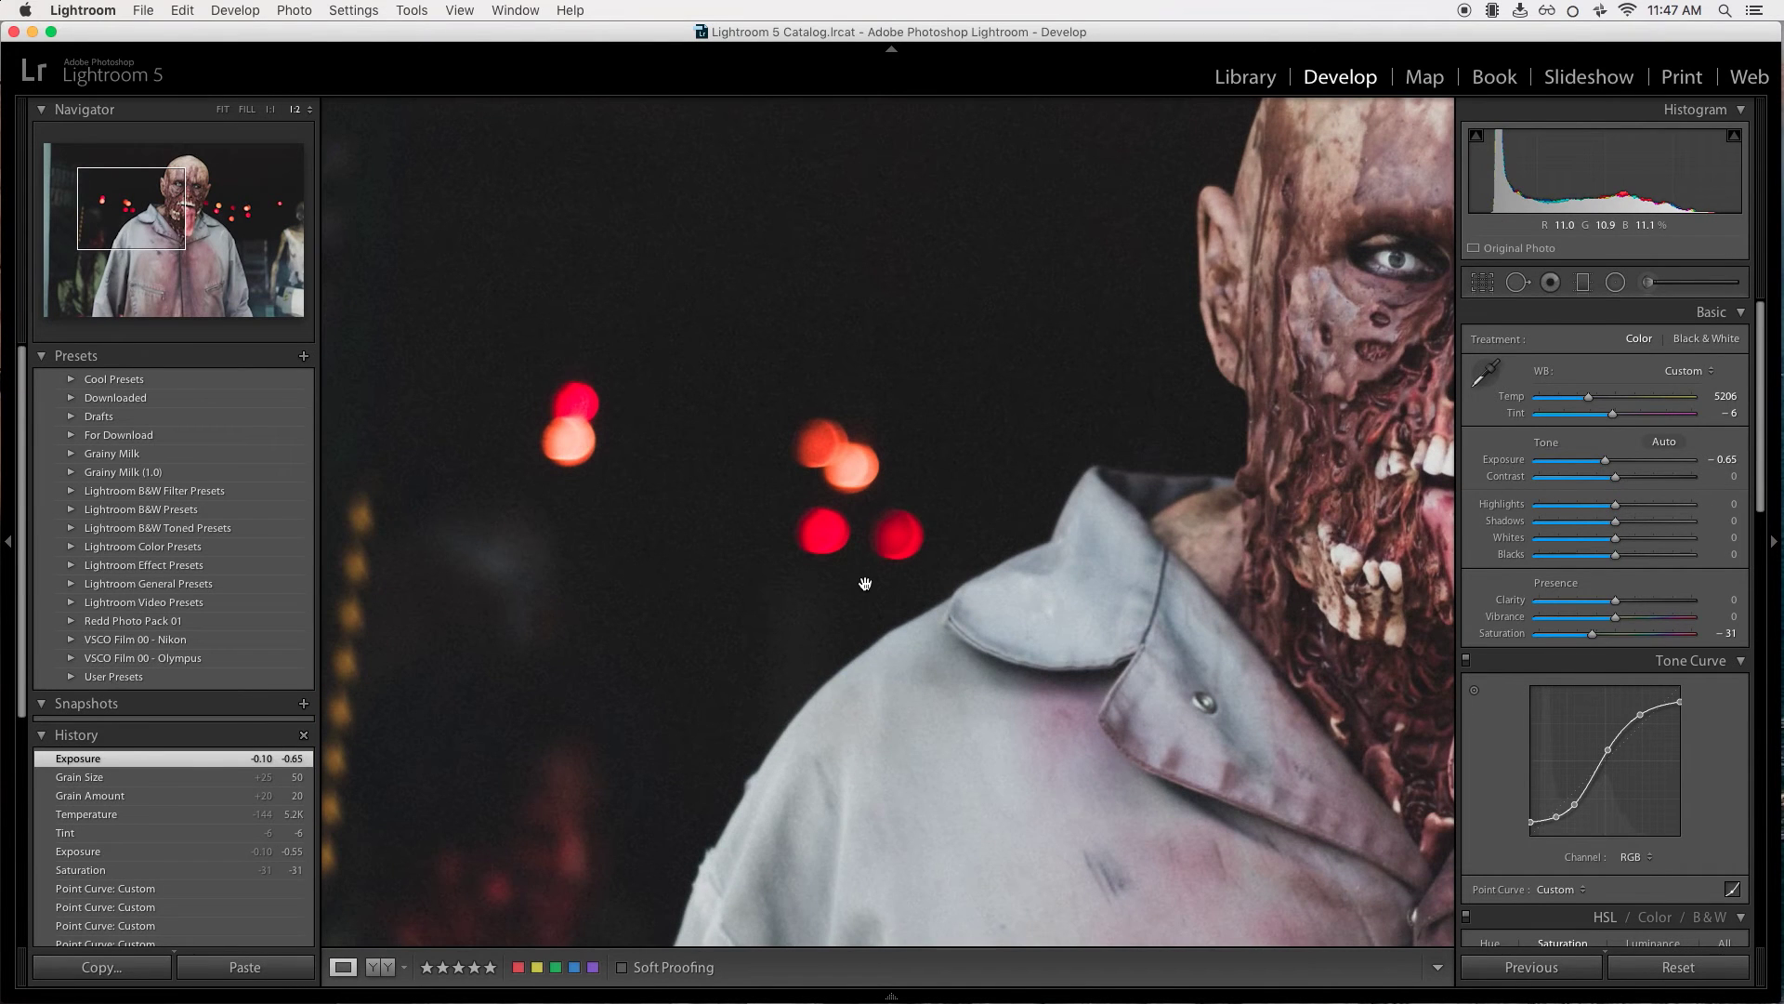
click(857, 578)
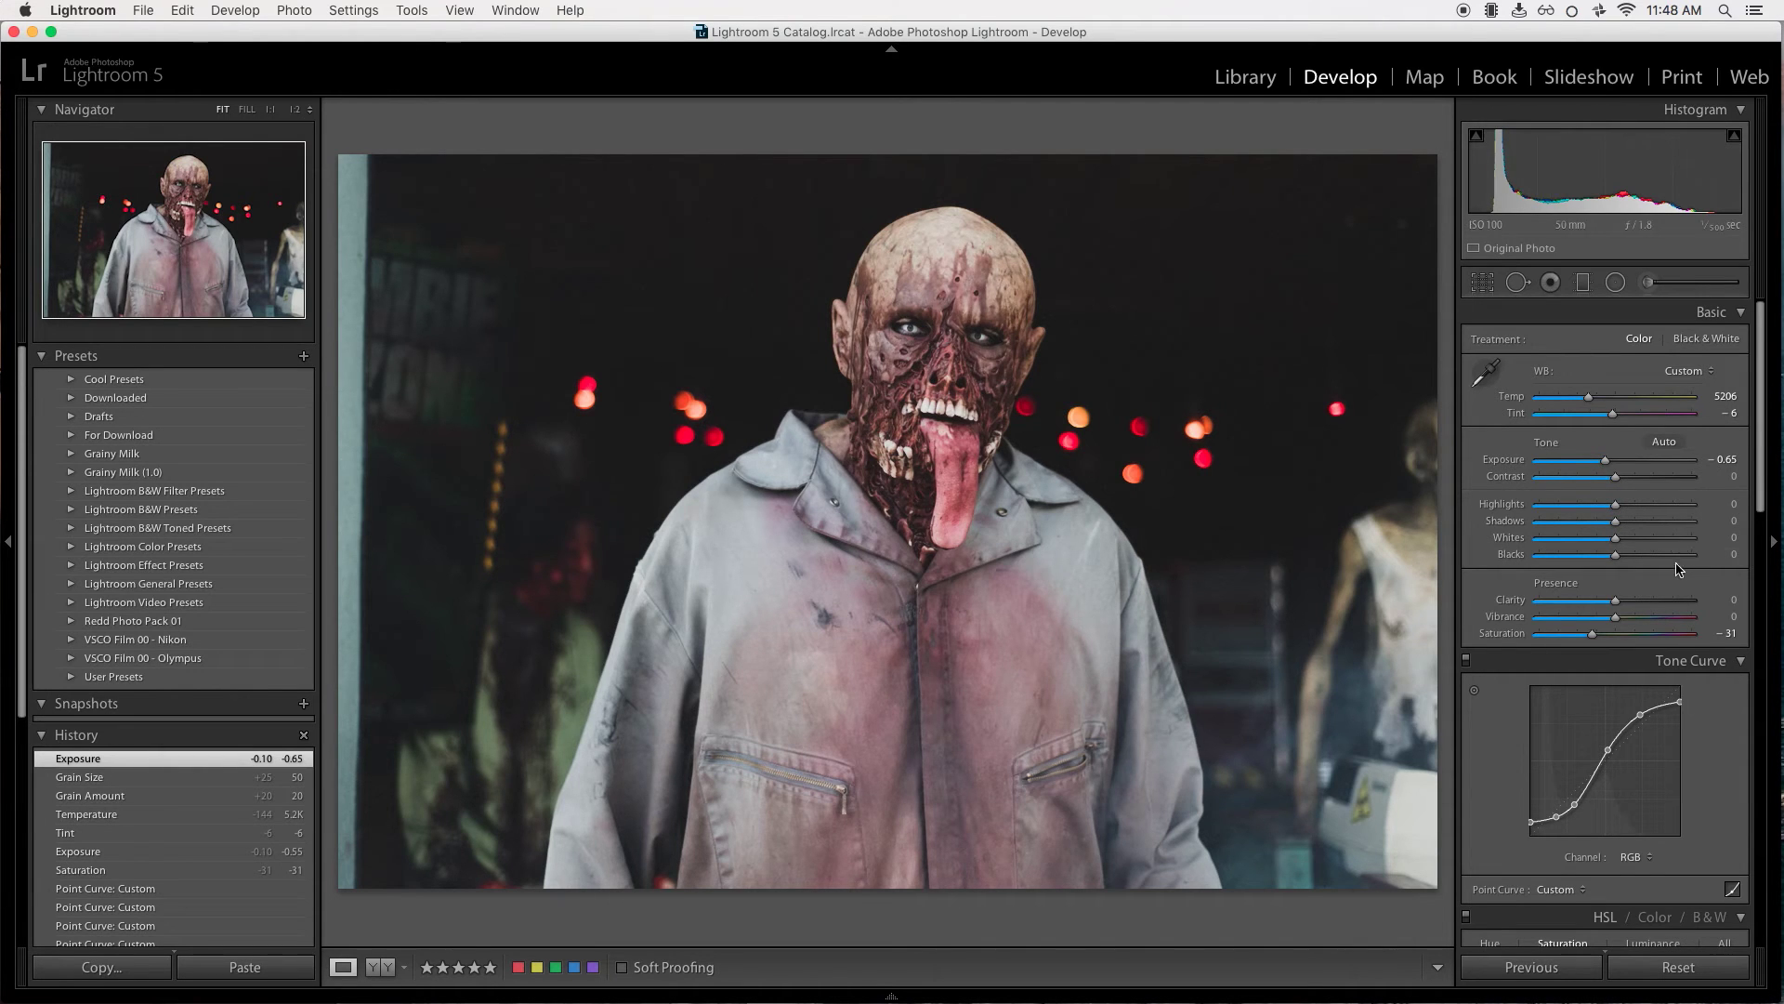
Try Blacks at +12 and Shadows at −9, undoing each change.
click(1626, 556)
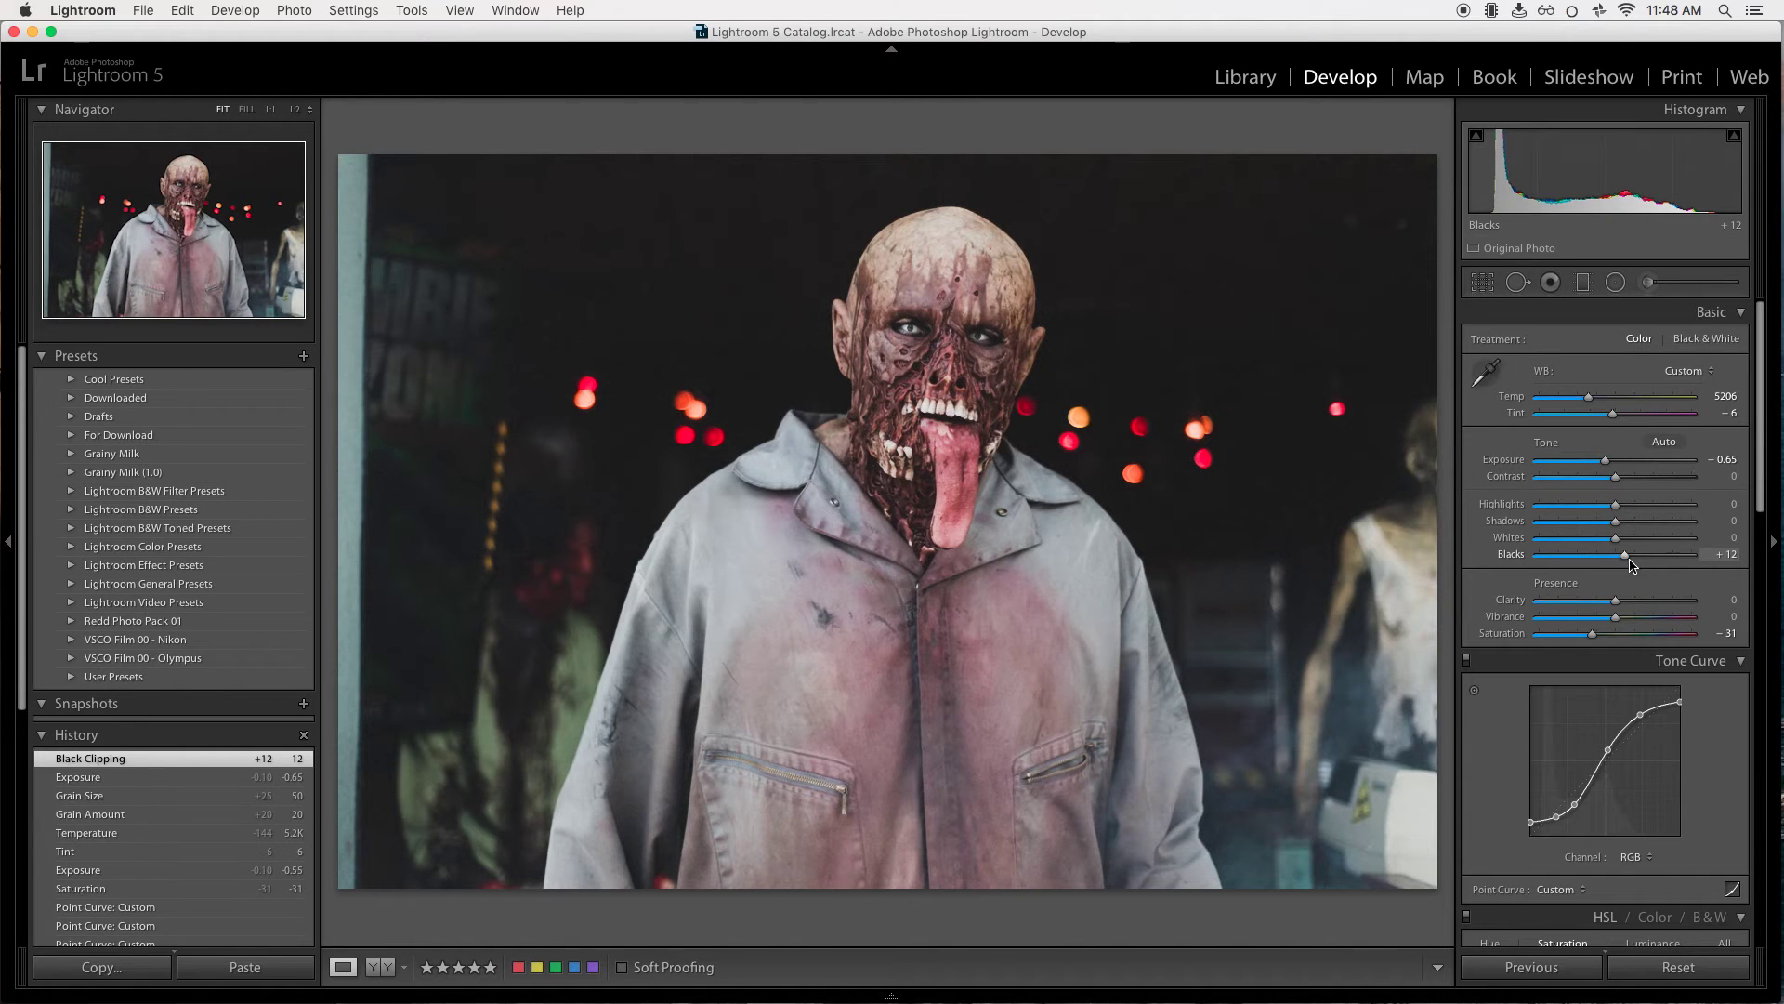
key(super+z)
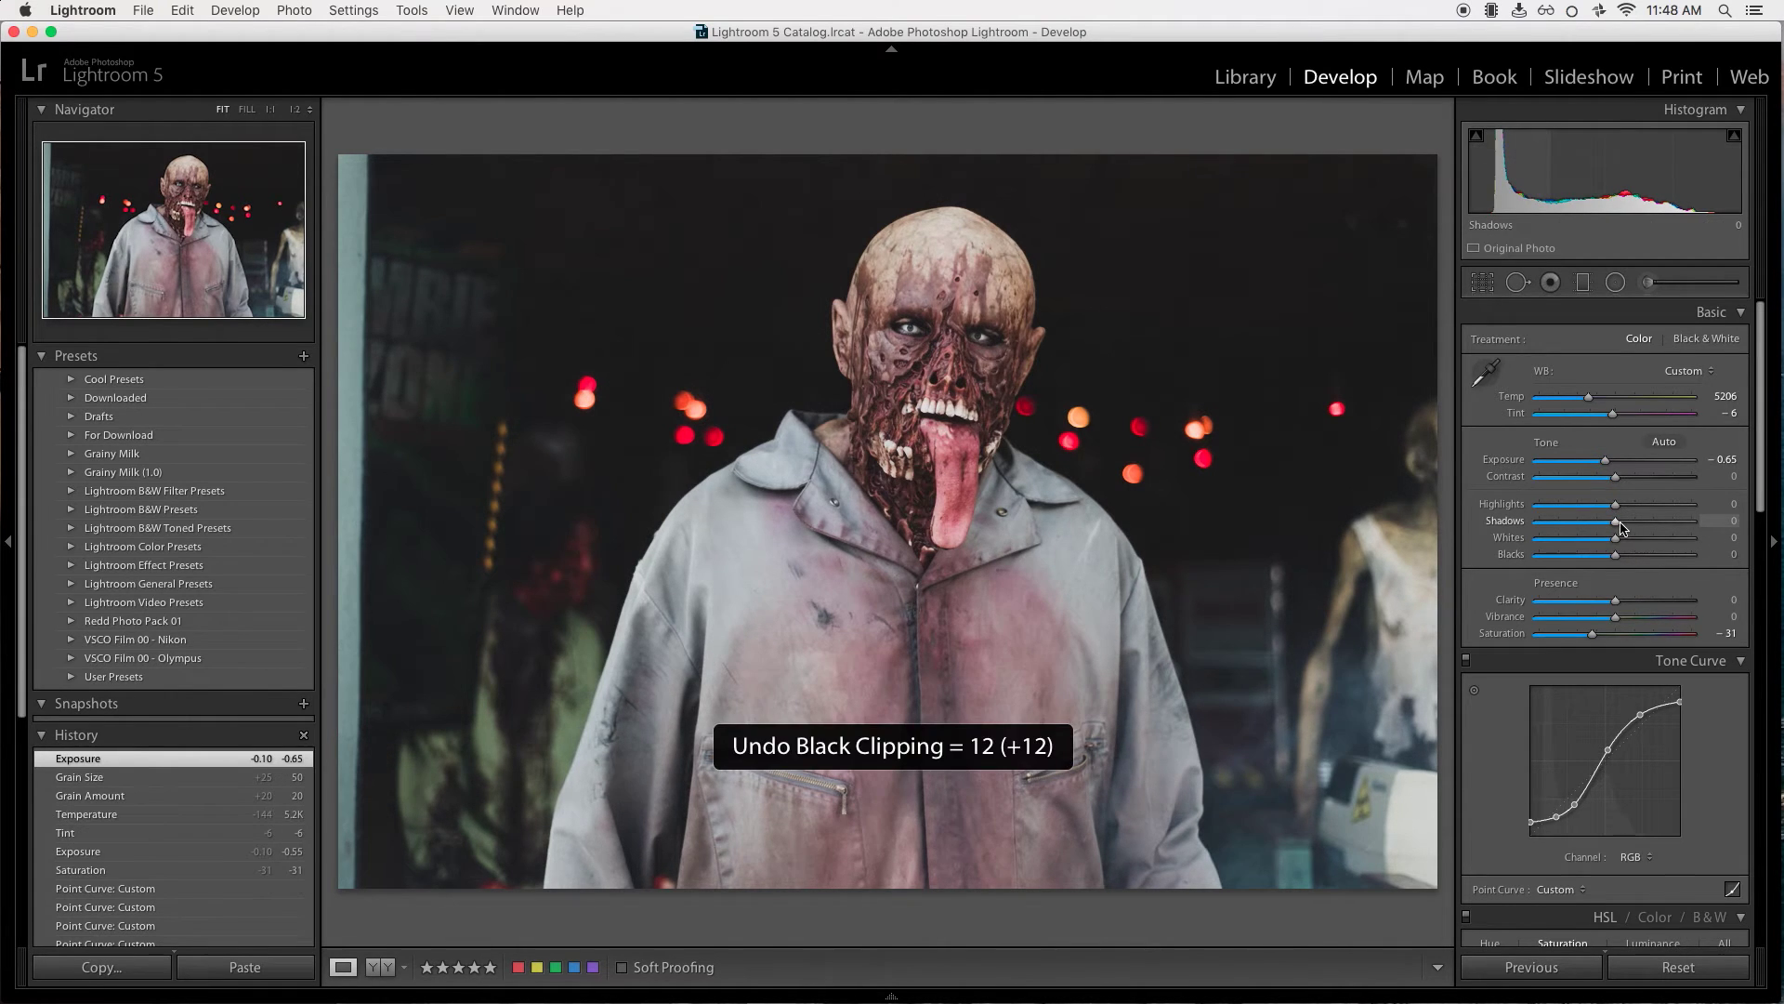
mouse_move(1626, 528)
mouse_down()
mouse_move(1661, 533)
mouse_move(1614, 537)
mouse_up()
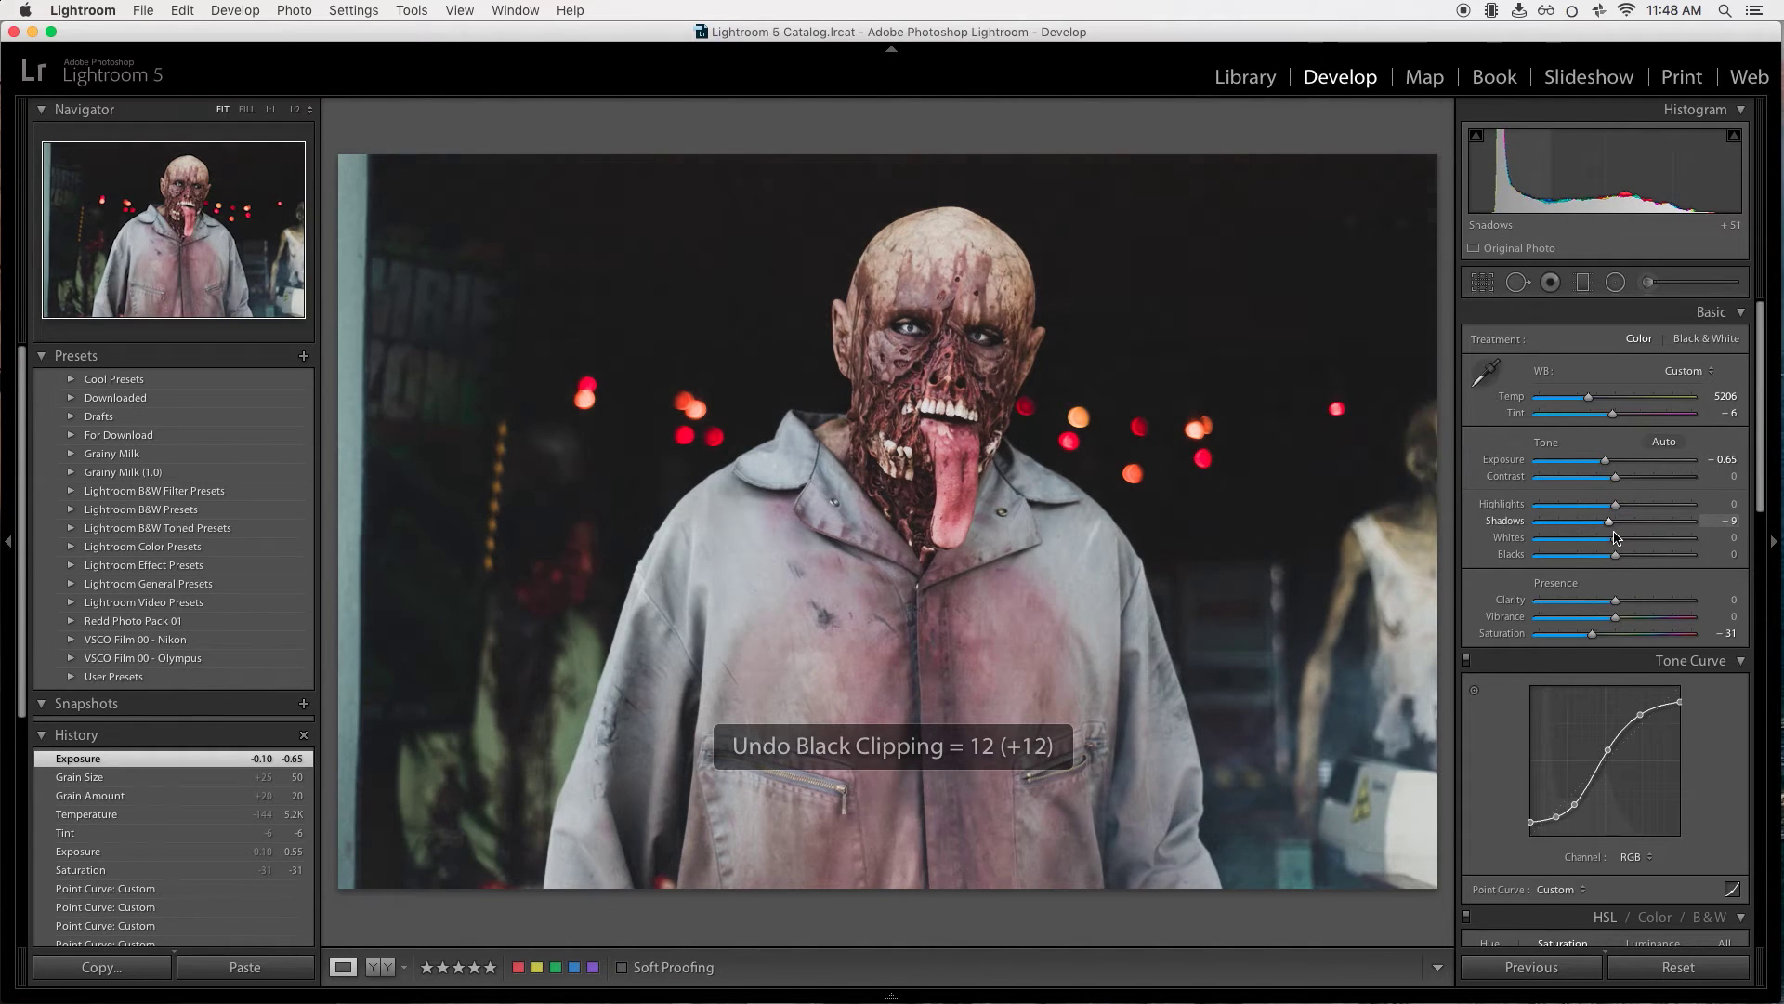
key(super+z)
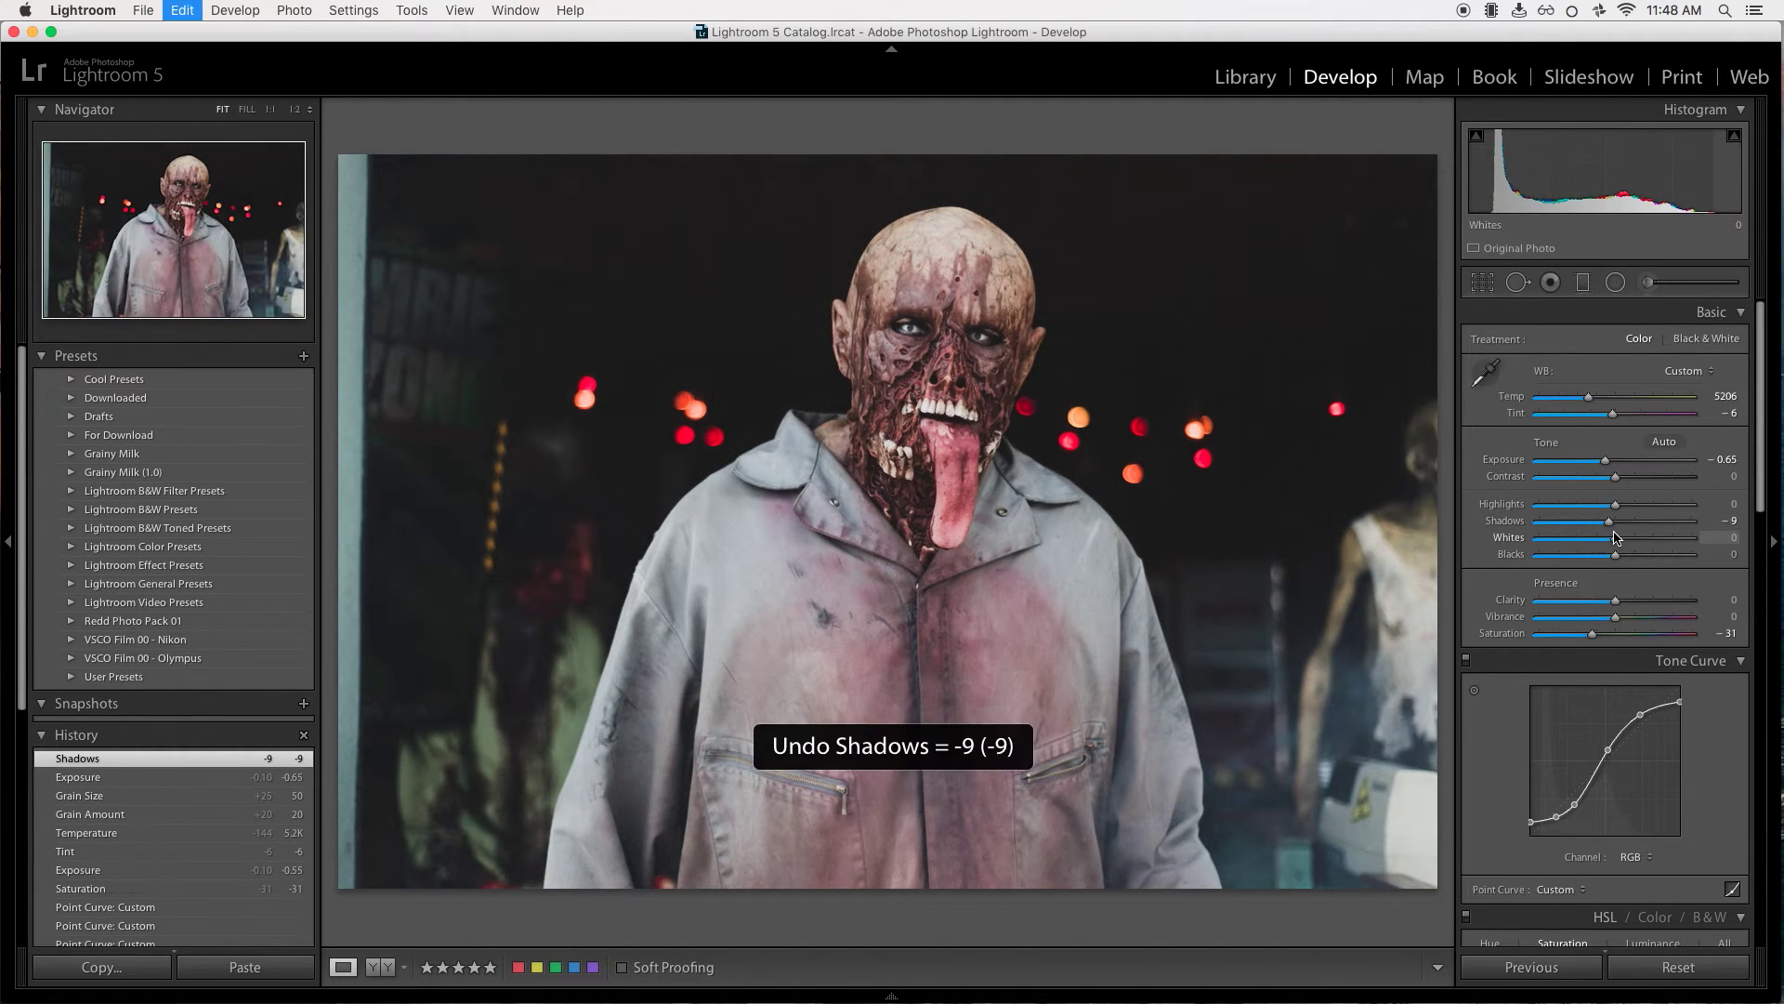
Set Exposure to −0.60 and Contrast to +11, and slightly raise the dark end of the tone curve.
key(super+z)
drag(1605, 462, 1624, 481)
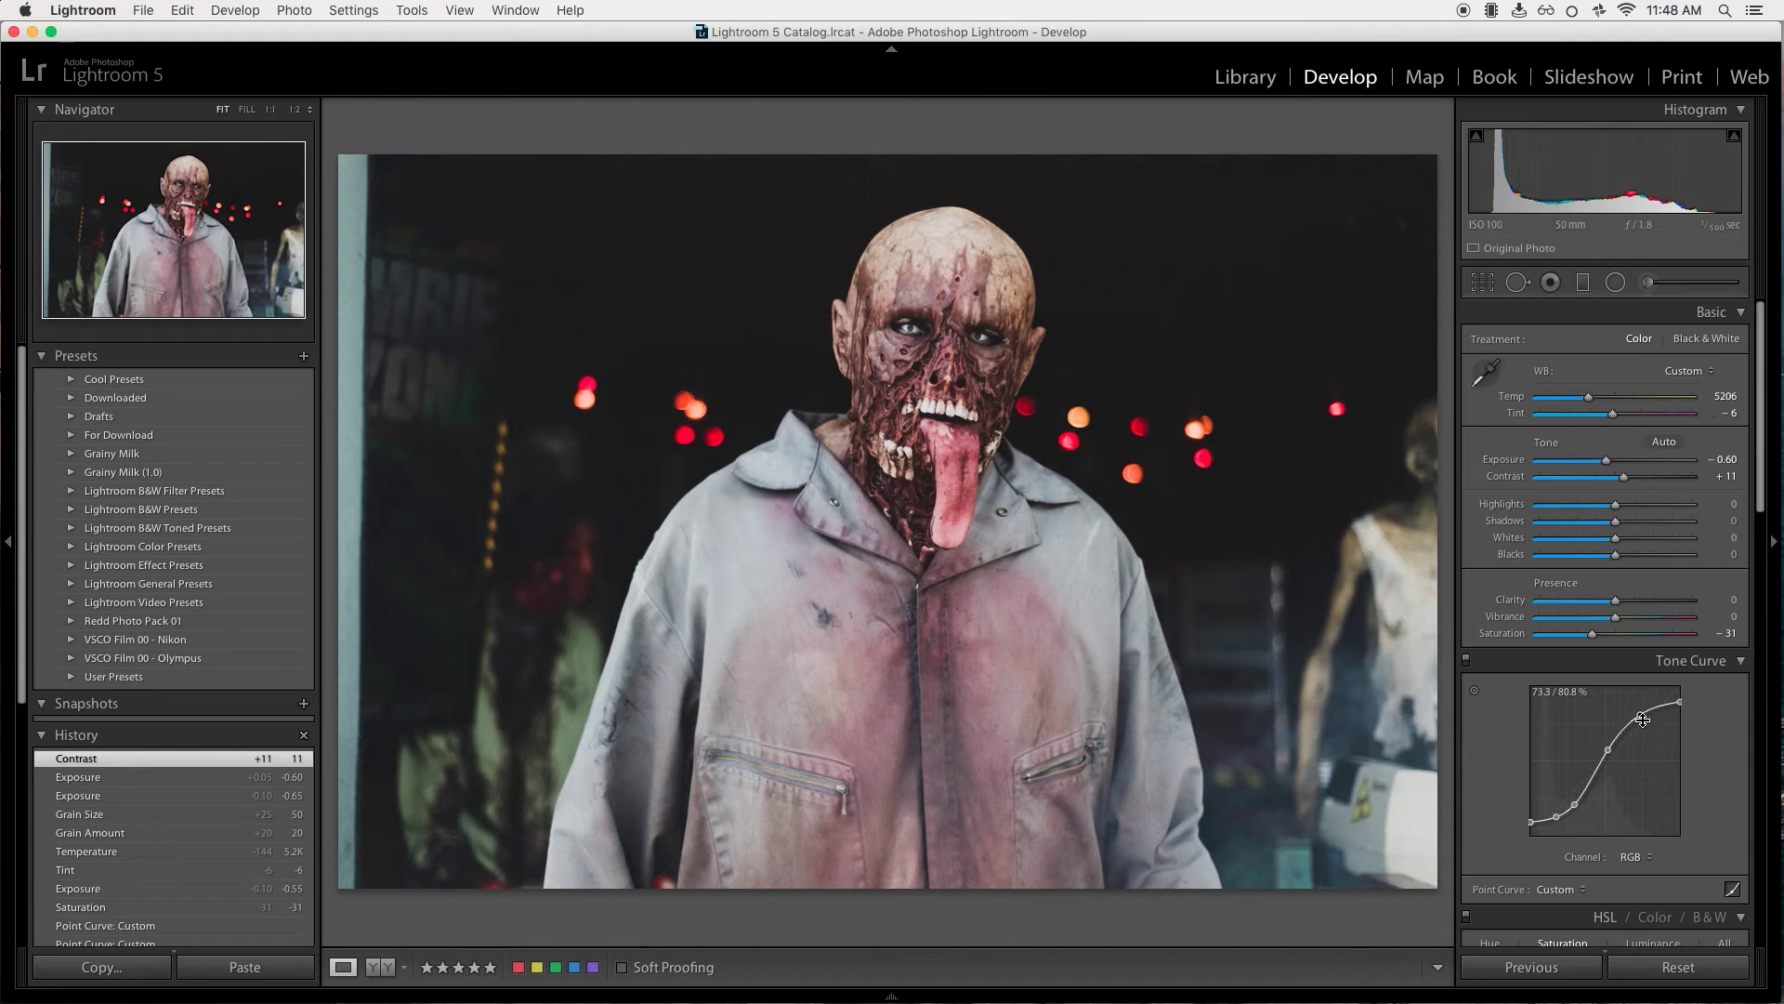
drag(1533, 825, 1532, 822)
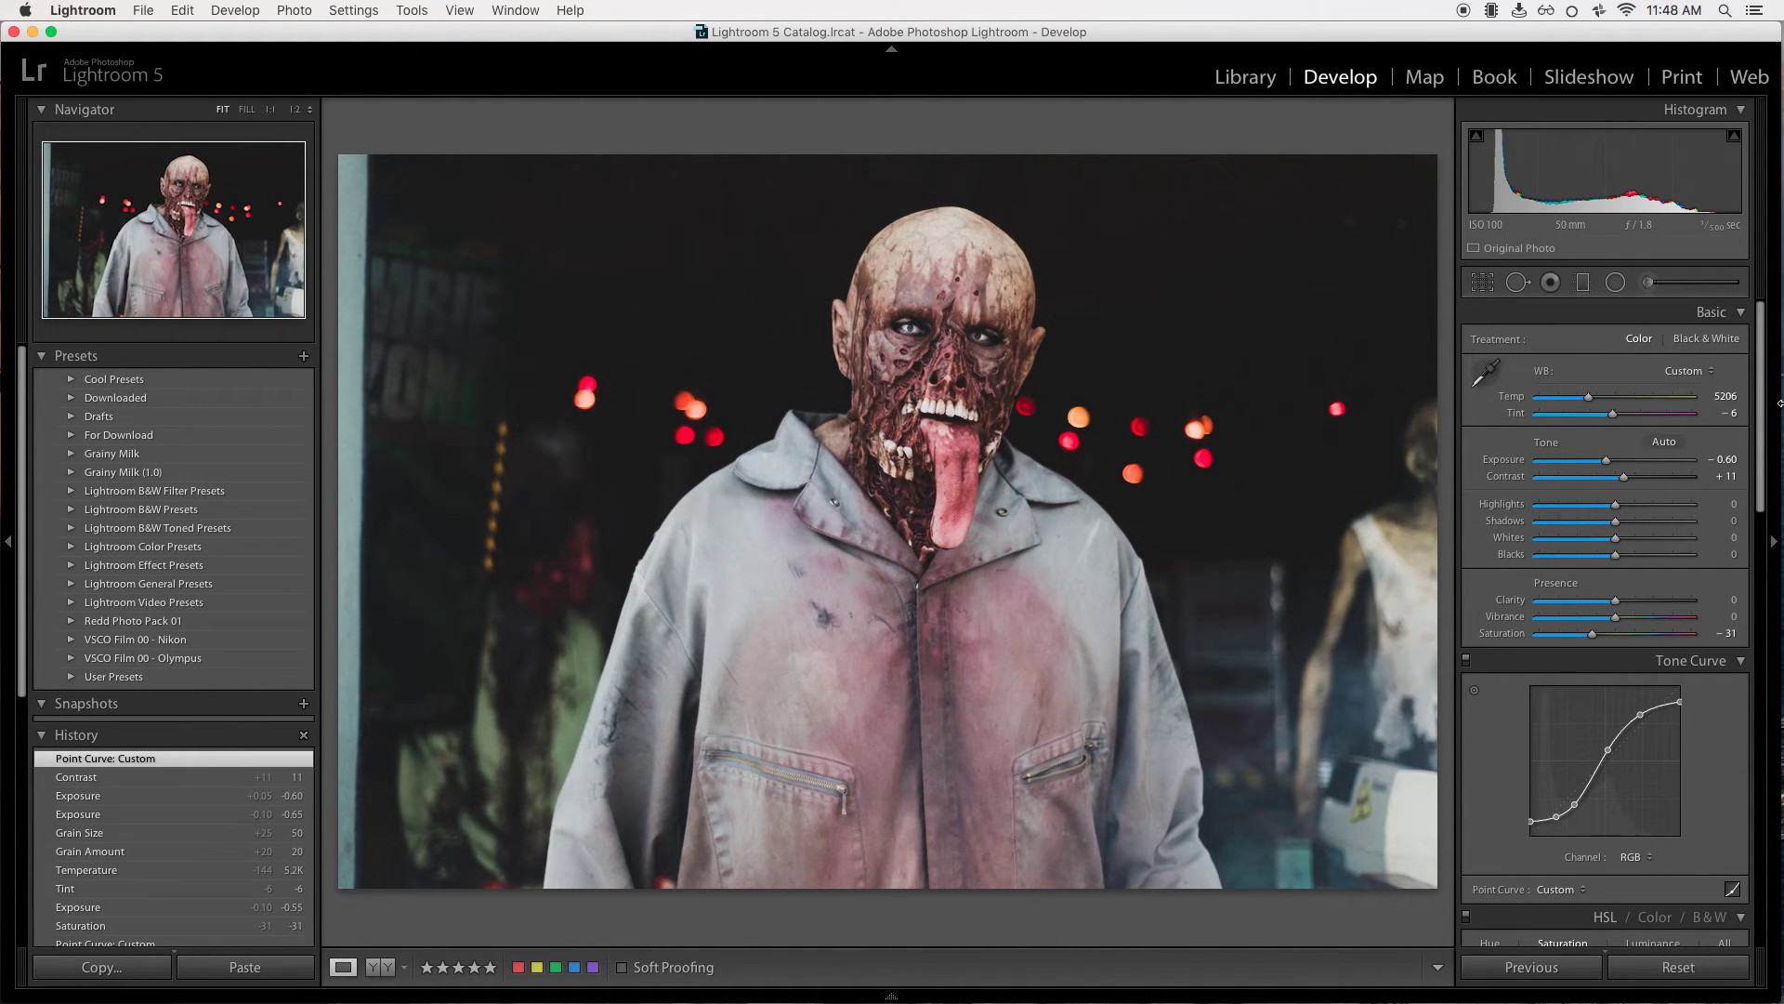
Lower the red saturation to −39 in the HSL adjustments and inspect the lights and jacket collar up close.
scroll(1673, 520, down, 10)
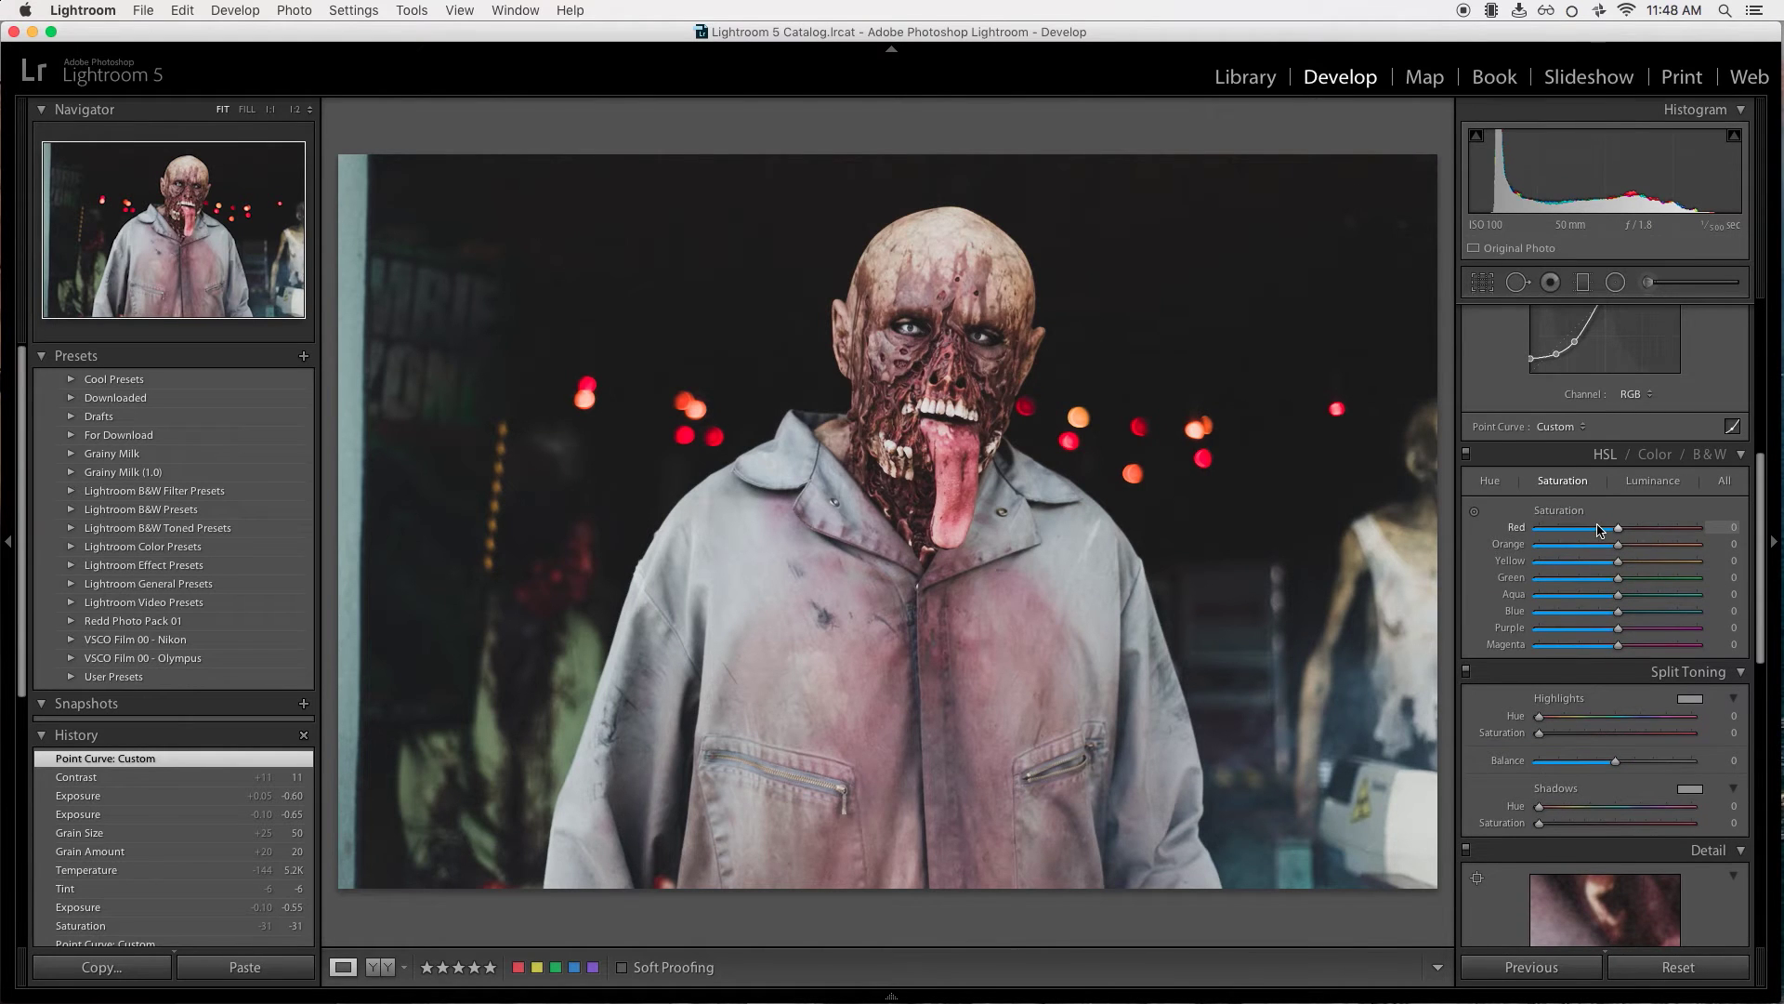
click(1598, 528)
drag(1598, 528, 1607, 535)
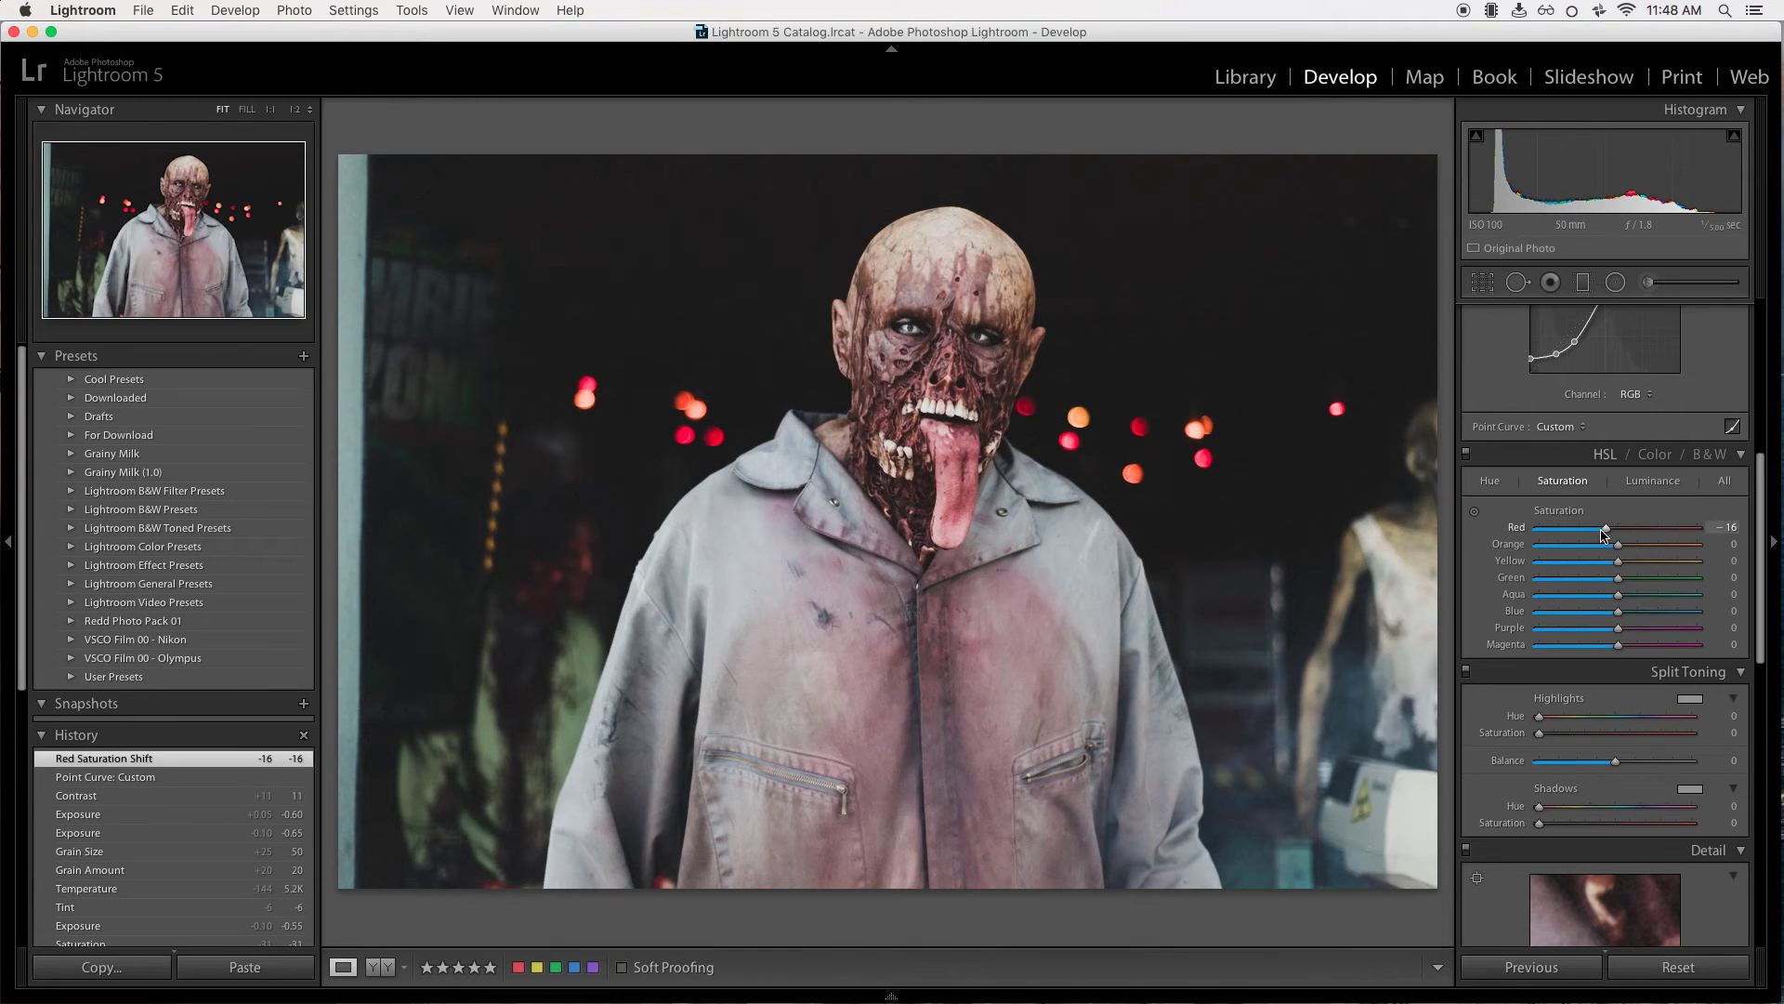
mouse_move(1605, 532)
mouse_down()
mouse_move(1543, 532)
mouse_move(1626, 532)
mouse_move(1592, 534)
mouse_up()
click(692, 415)
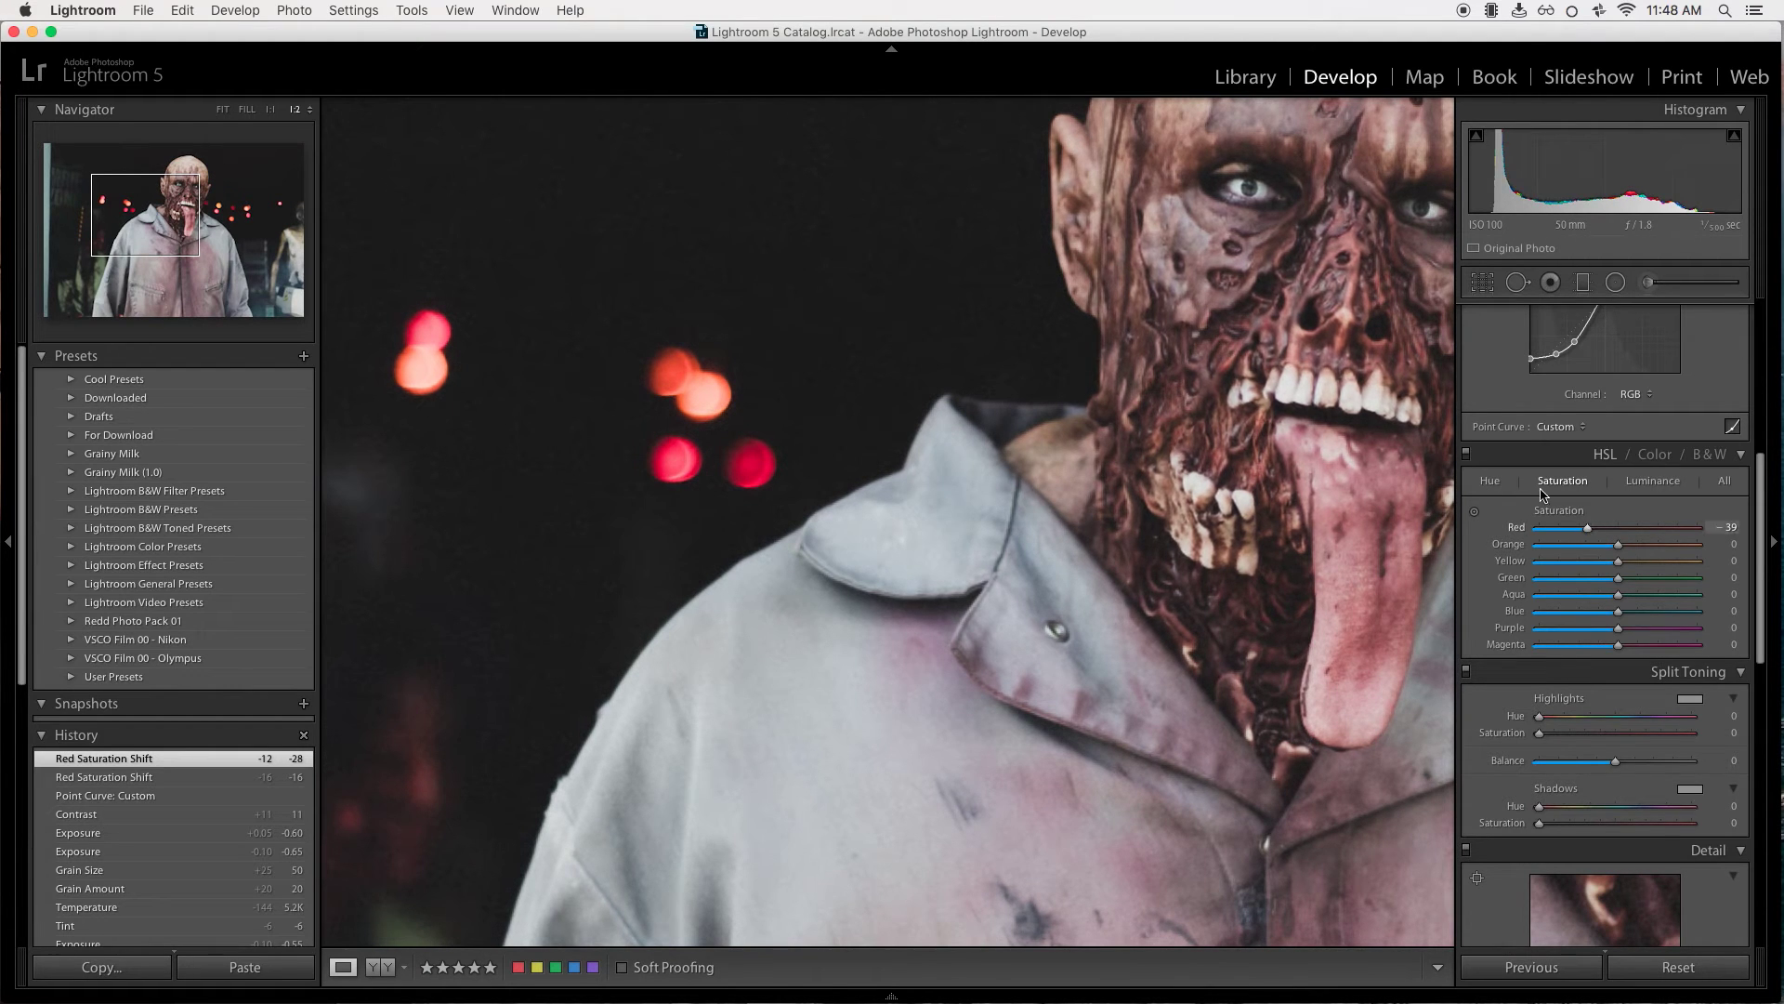
drag(1298, 372, 1247, 478)
drag(980, 576, 1123, 522)
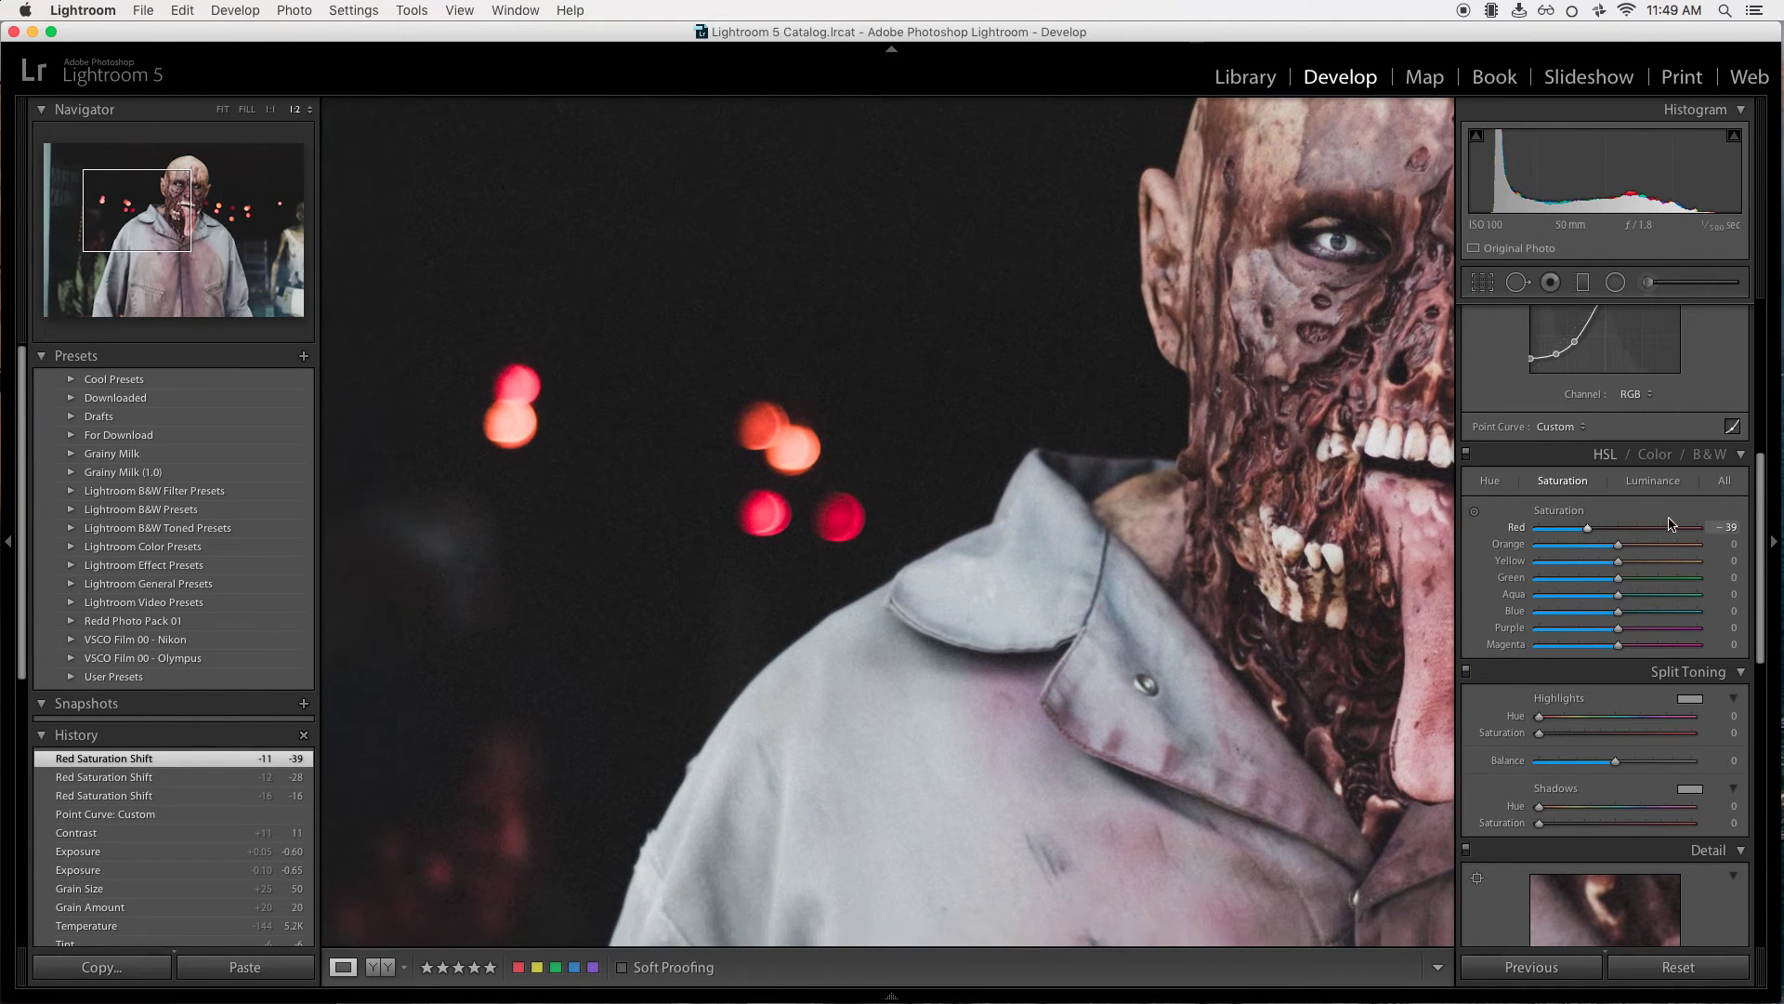
Try the orange luminance at −14 and +21, and reset it to 0.
click(1647, 482)
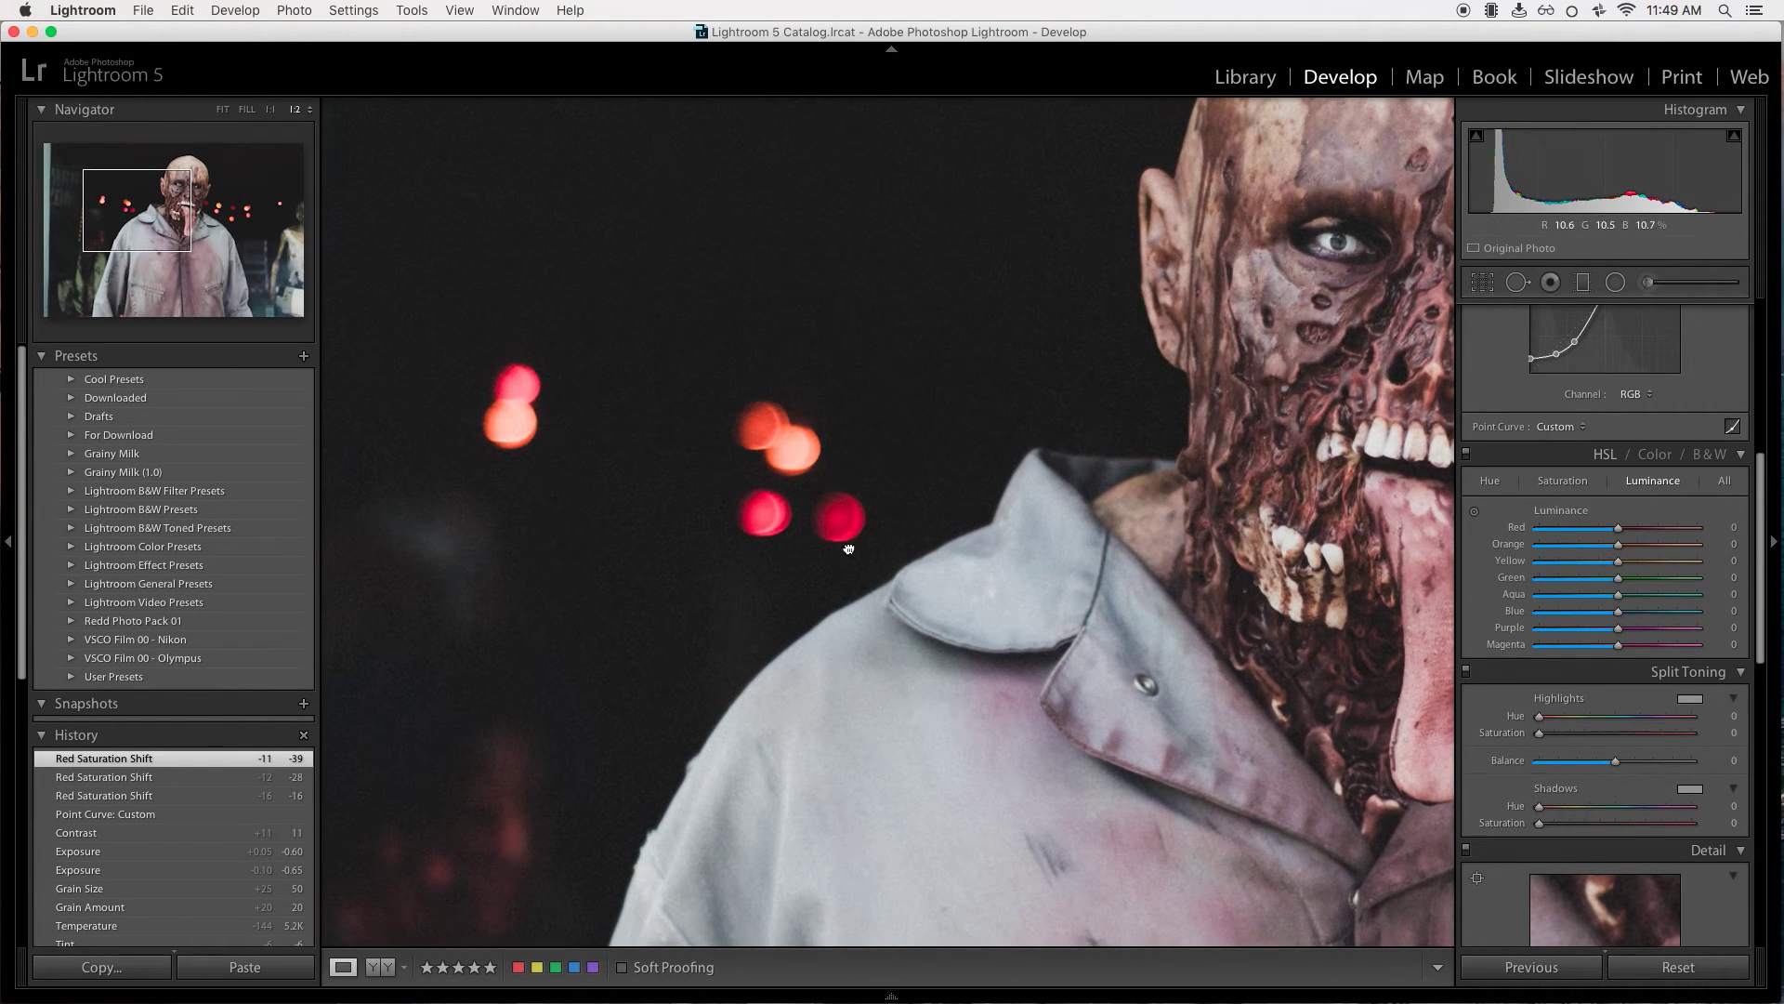
drag(845, 547, 613, 653)
drag(1612, 544, 1605, 552)
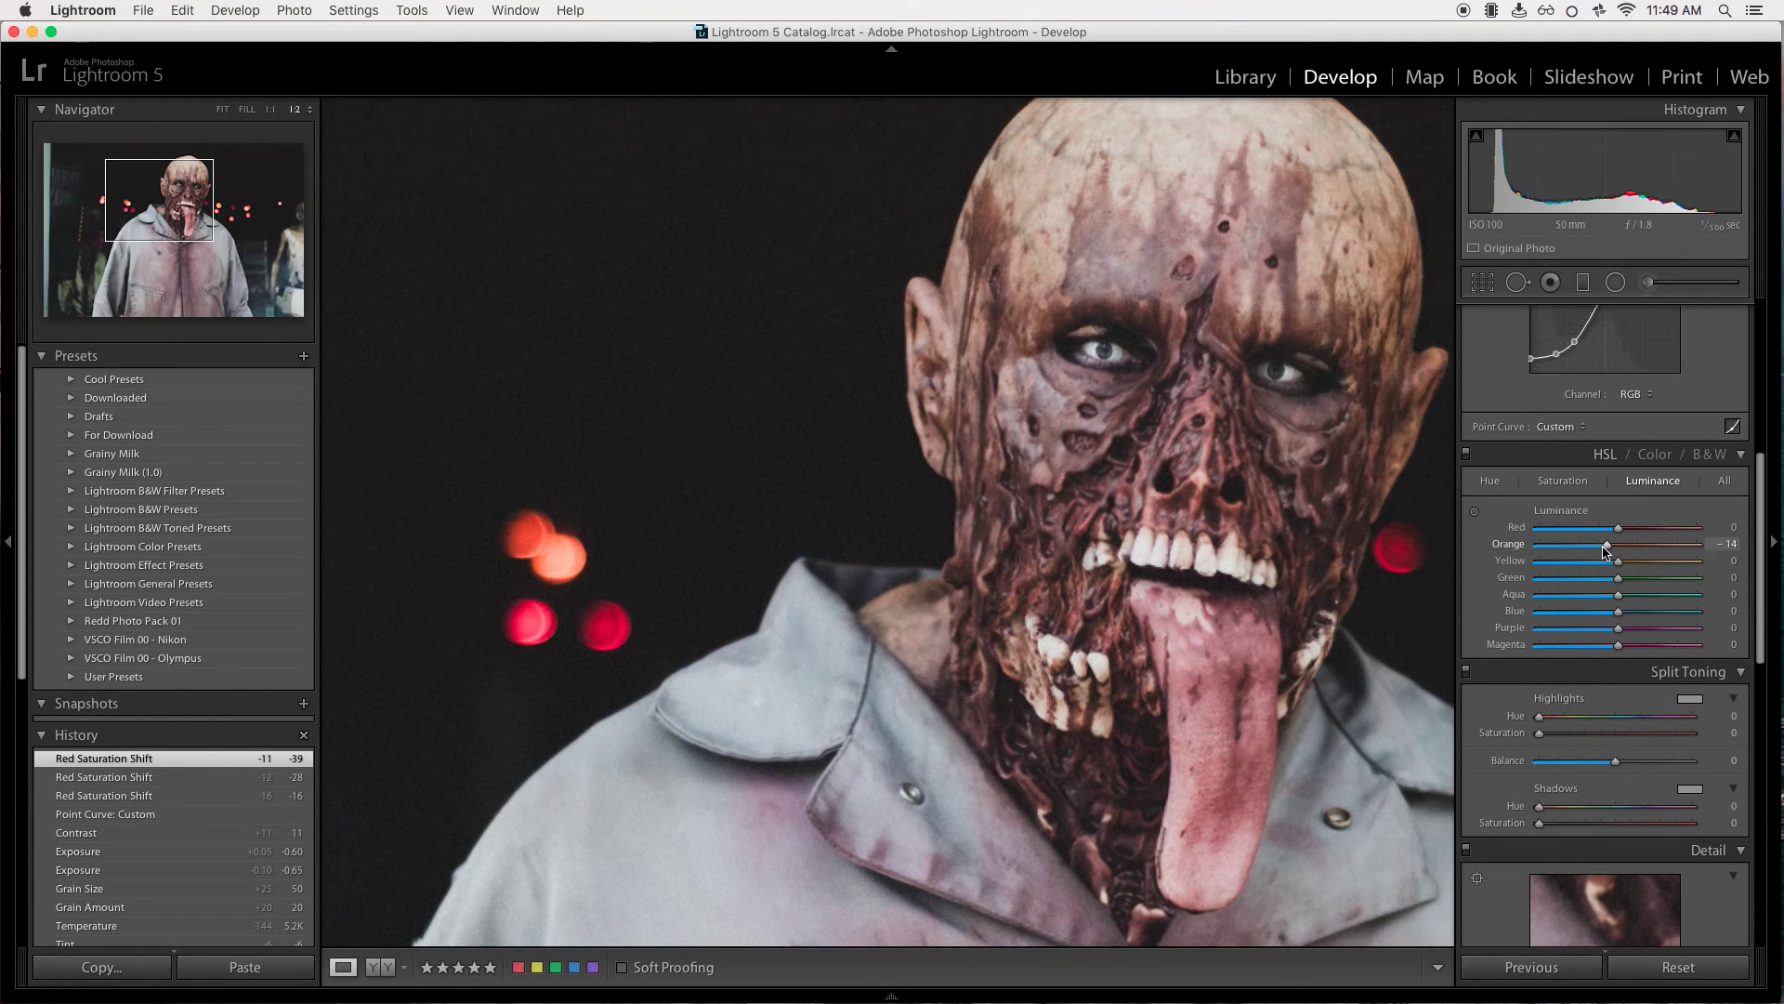
key(z)
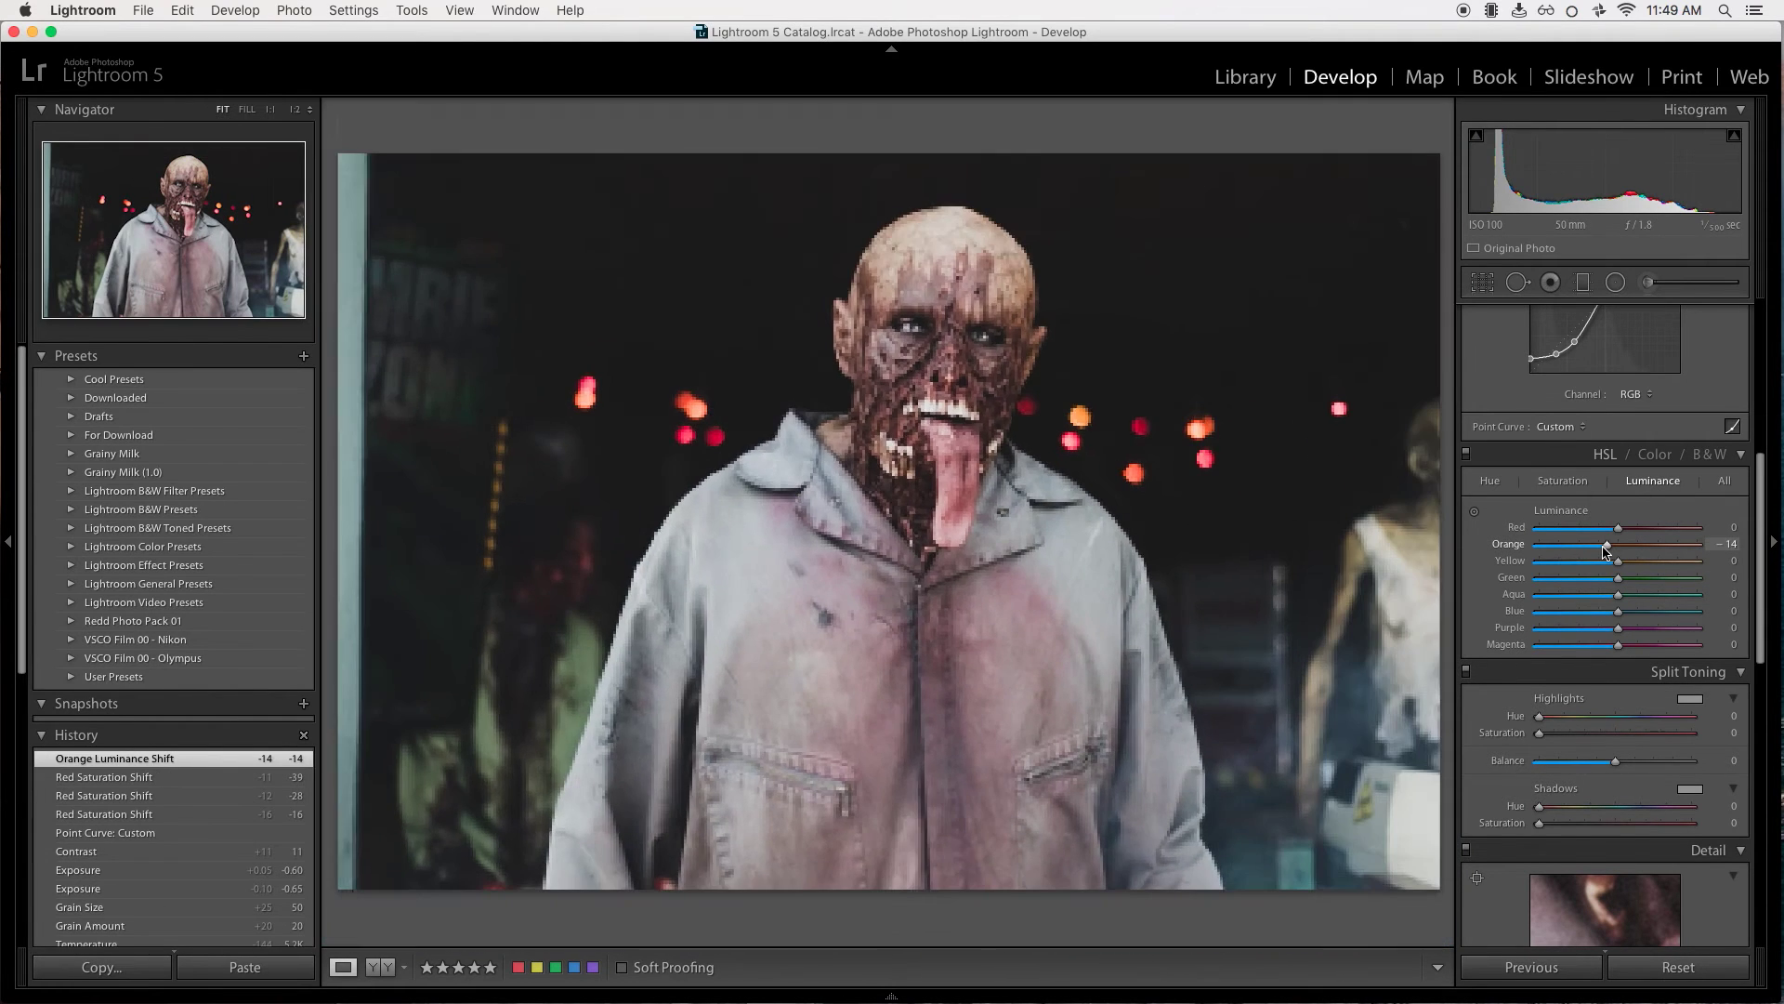
drag(1621, 551, 1637, 546)
mouse_move(1636, 545)
mouse_down()
mouse_move(1599, 552)
mouse_move(1633, 551)
mouse_up()
Set the orange saturation to +12, and set the yellows to saturation +32 and luminance +29.
click(1563, 481)
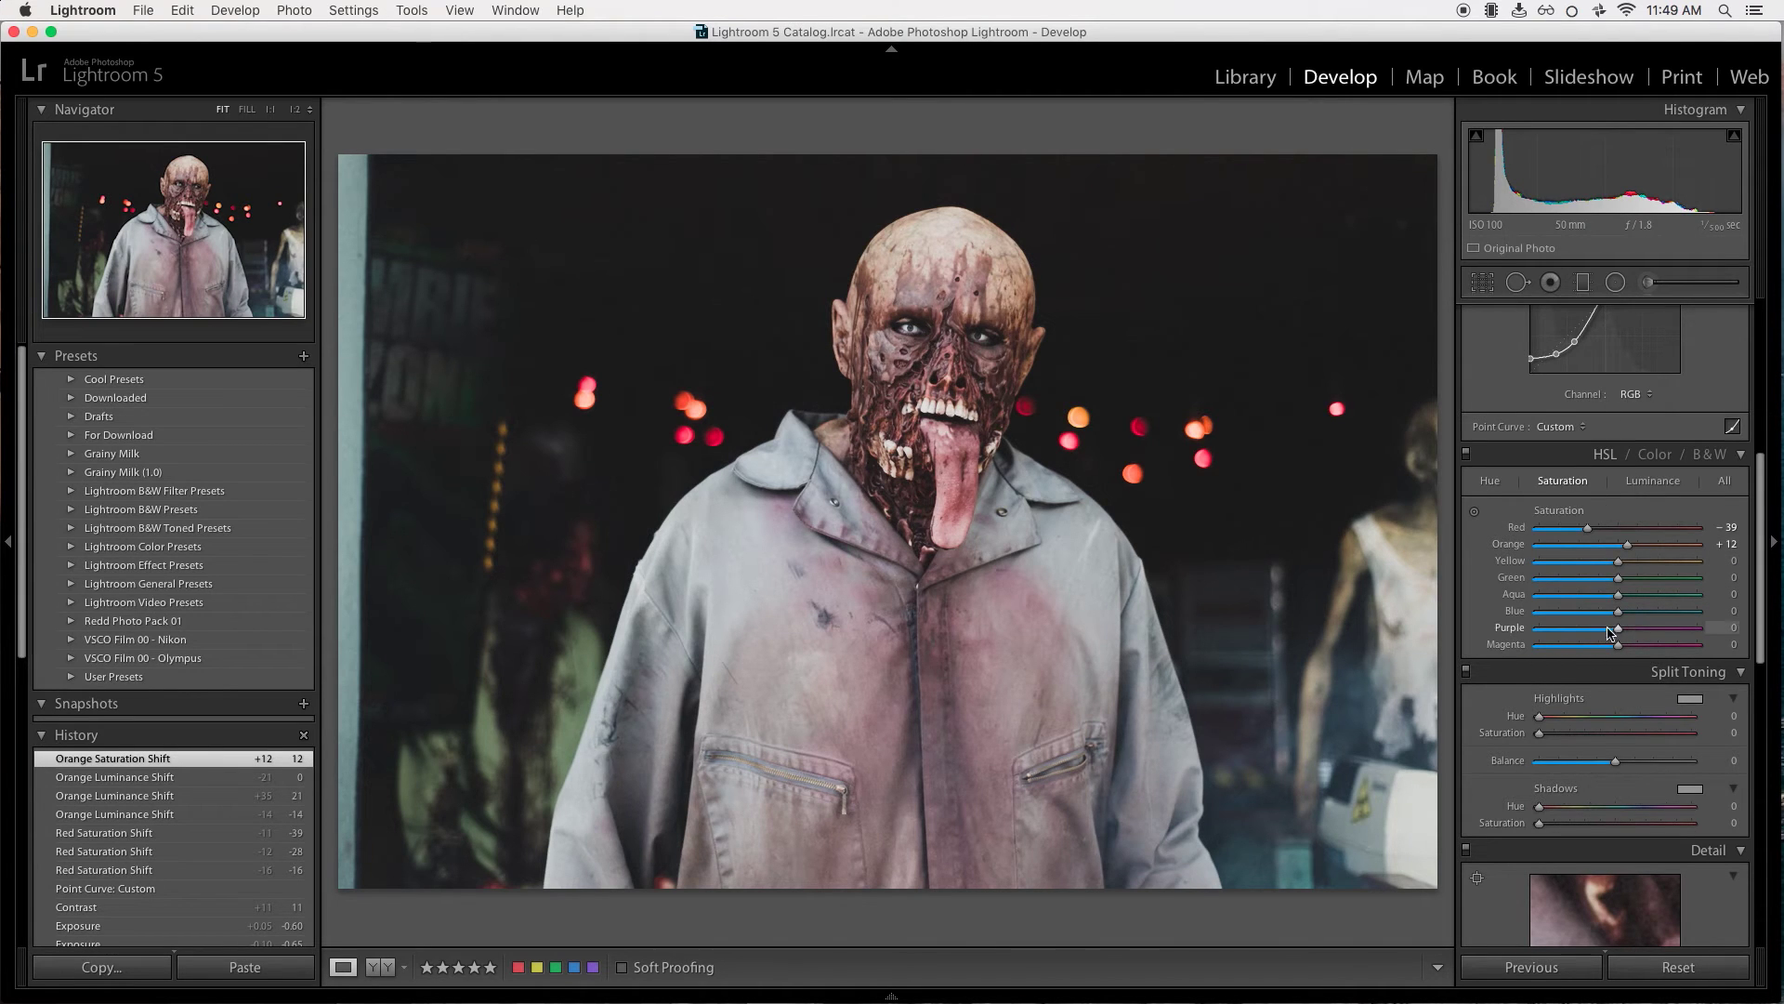
mouse_move(1614, 561)
mouse_down()
mouse_move(1591, 567)
mouse_move(1751, 569)
mouse_move(1606, 575)
mouse_move(1644, 571)
mouse_up()
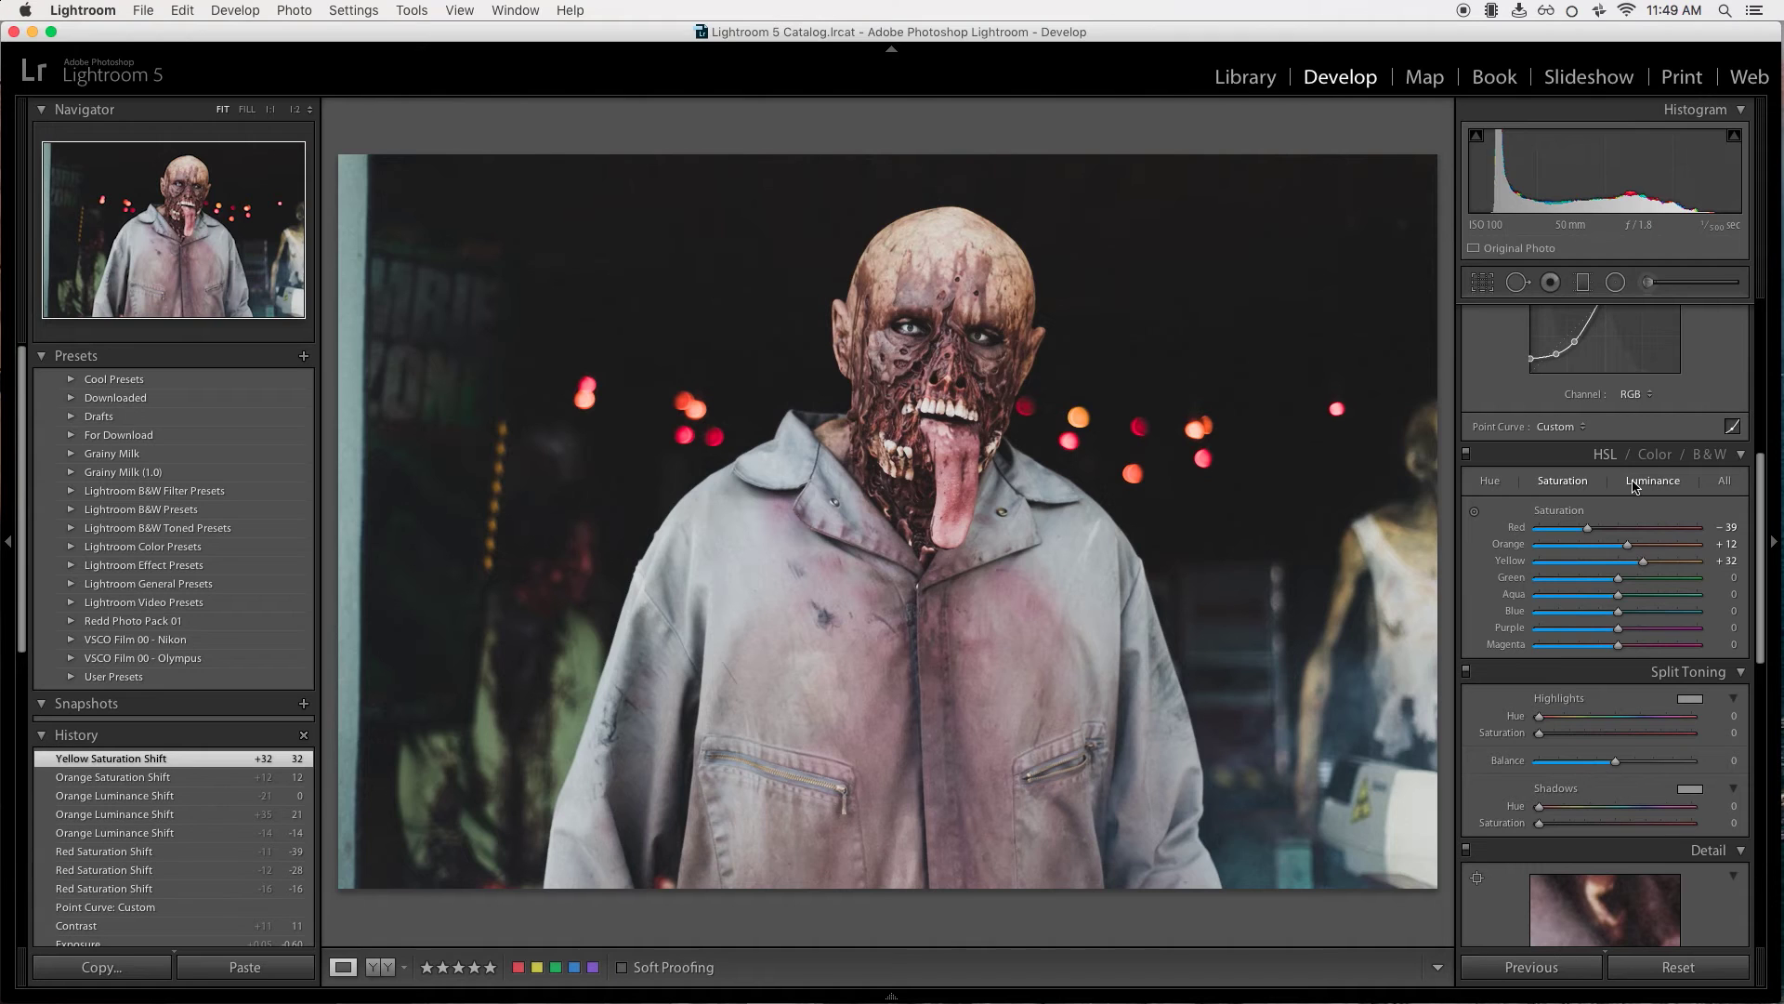
click(1635, 484)
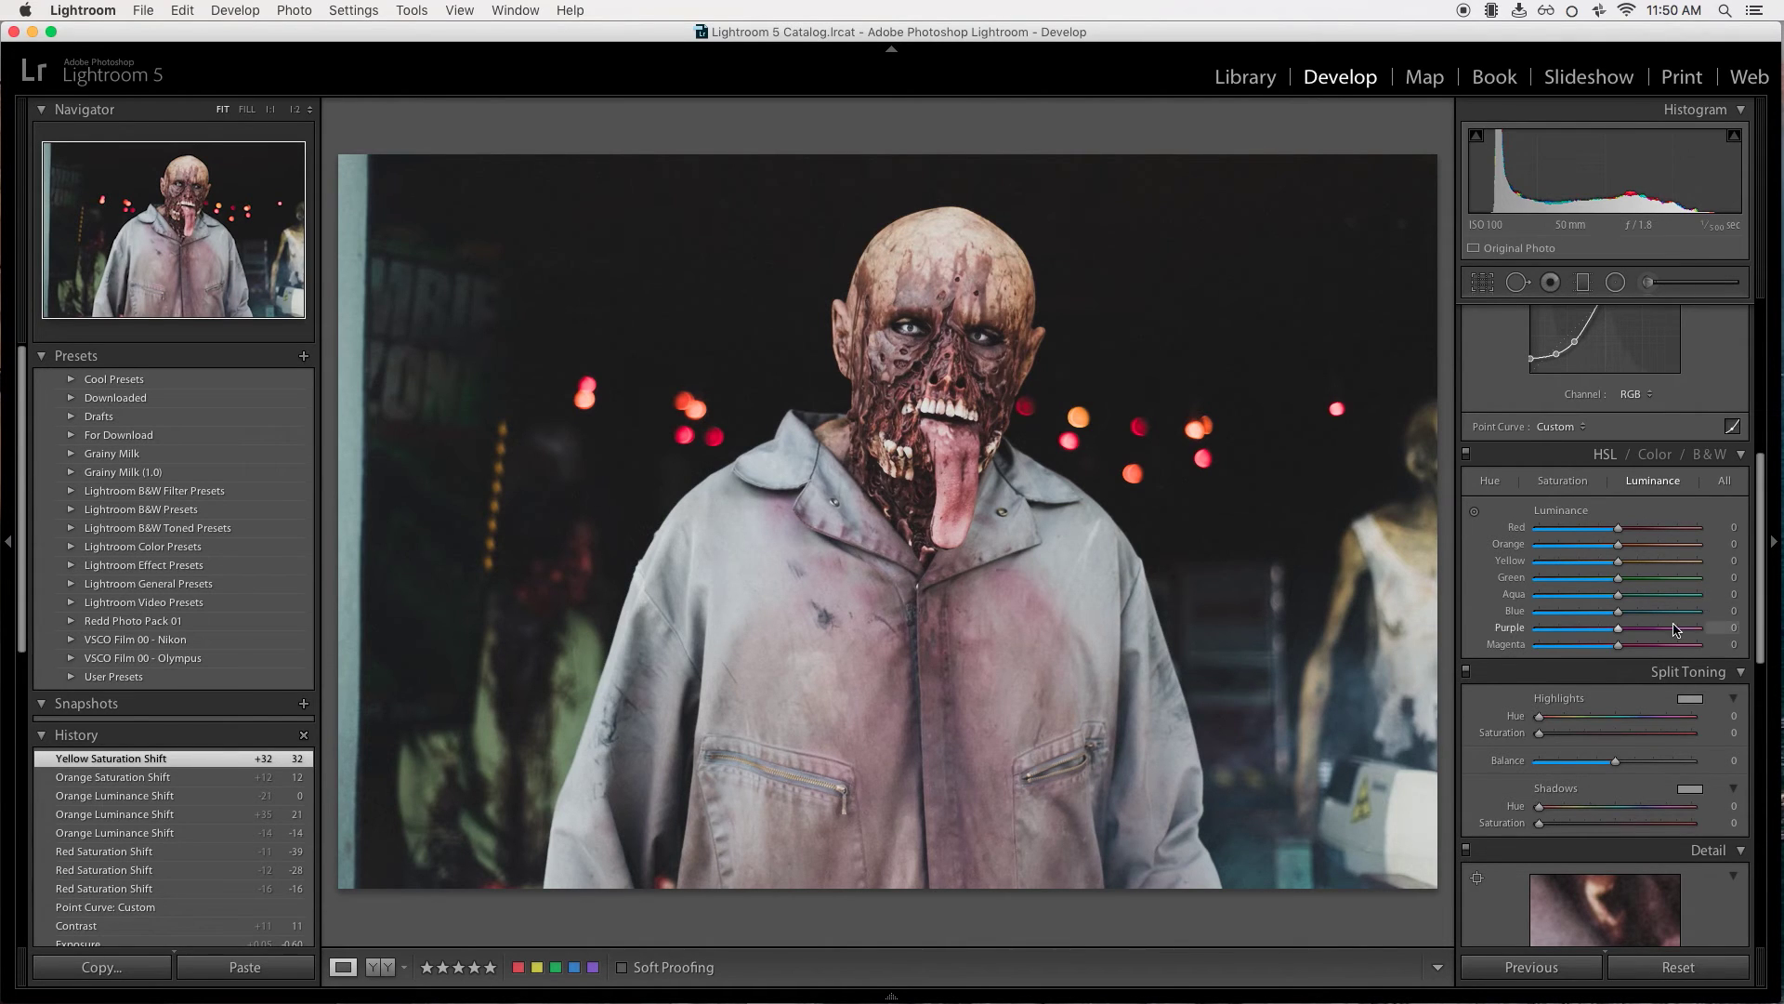
click(1577, 484)
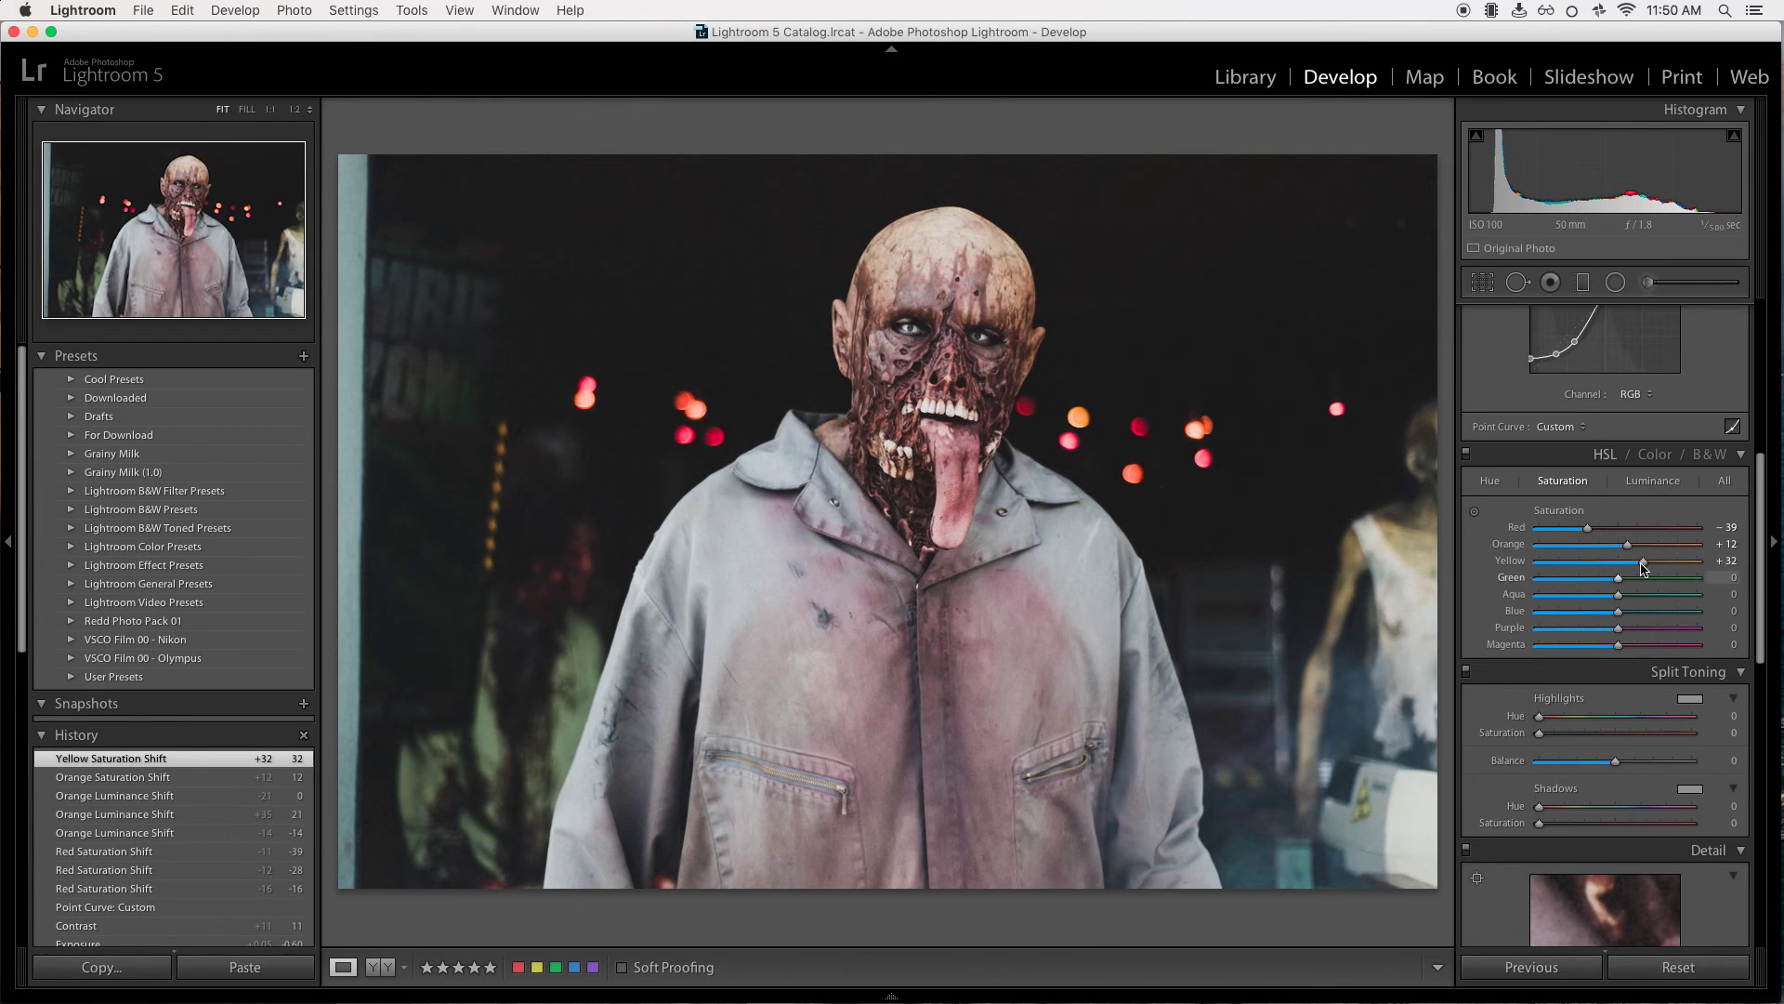
click(1653, 481)
click(1633, 563)
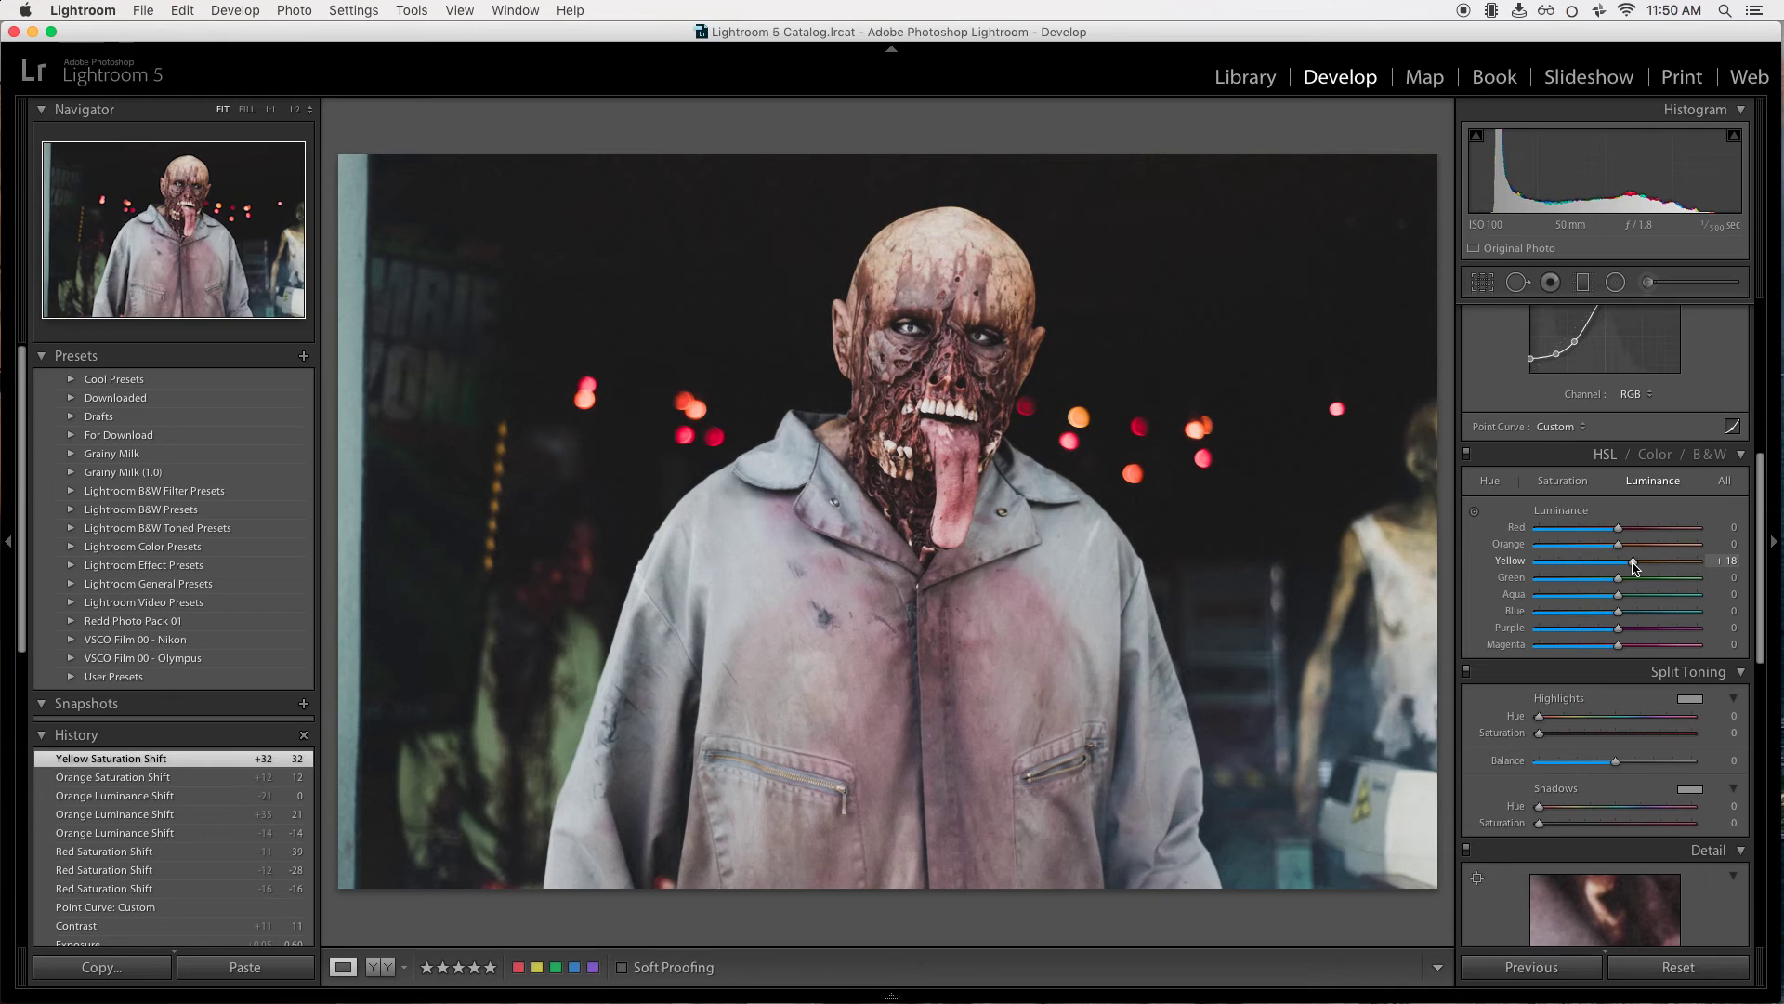
mouse_move(1633, 566)
mouse_down()
mouse_move(1576, 572)
mouse_move(1642, 577)
mouse_up()
Lower the photo's overall Exposure to −0.70.
scroll(1695, 687, down, 5)
scroll(1665, 684, down, 5)
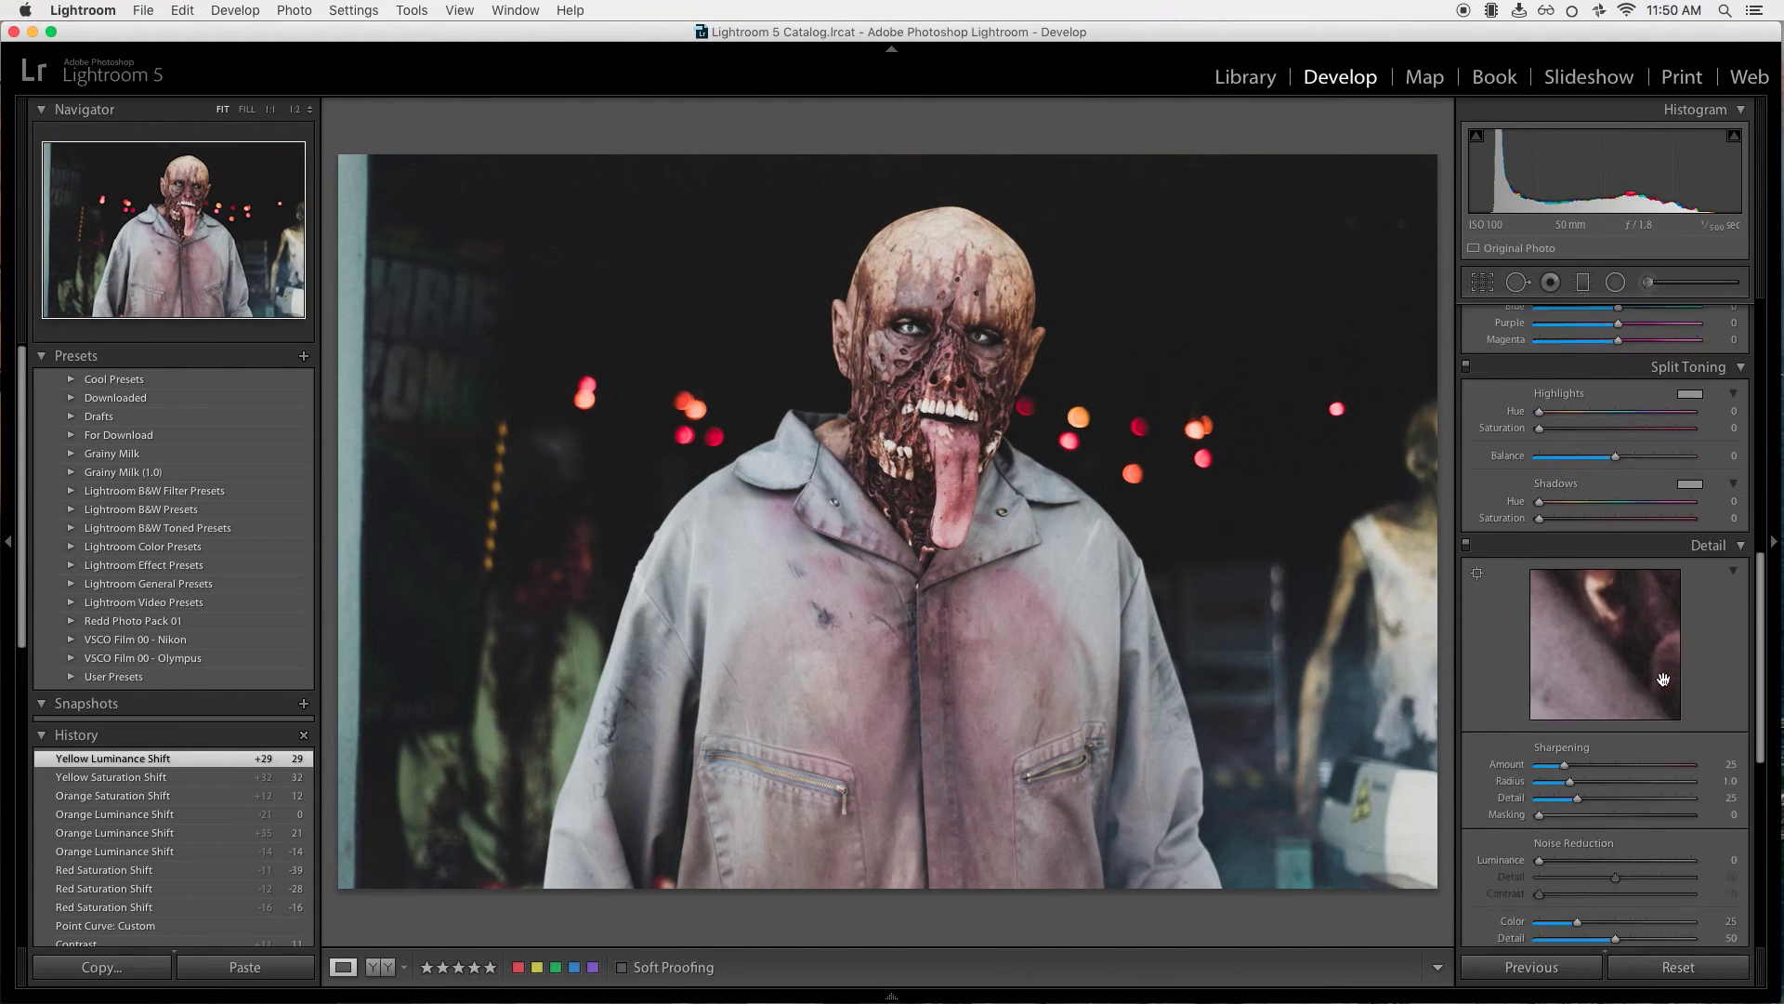
scroll(1665, 685, up, 10)
scroll(1664, 685, up, 10)
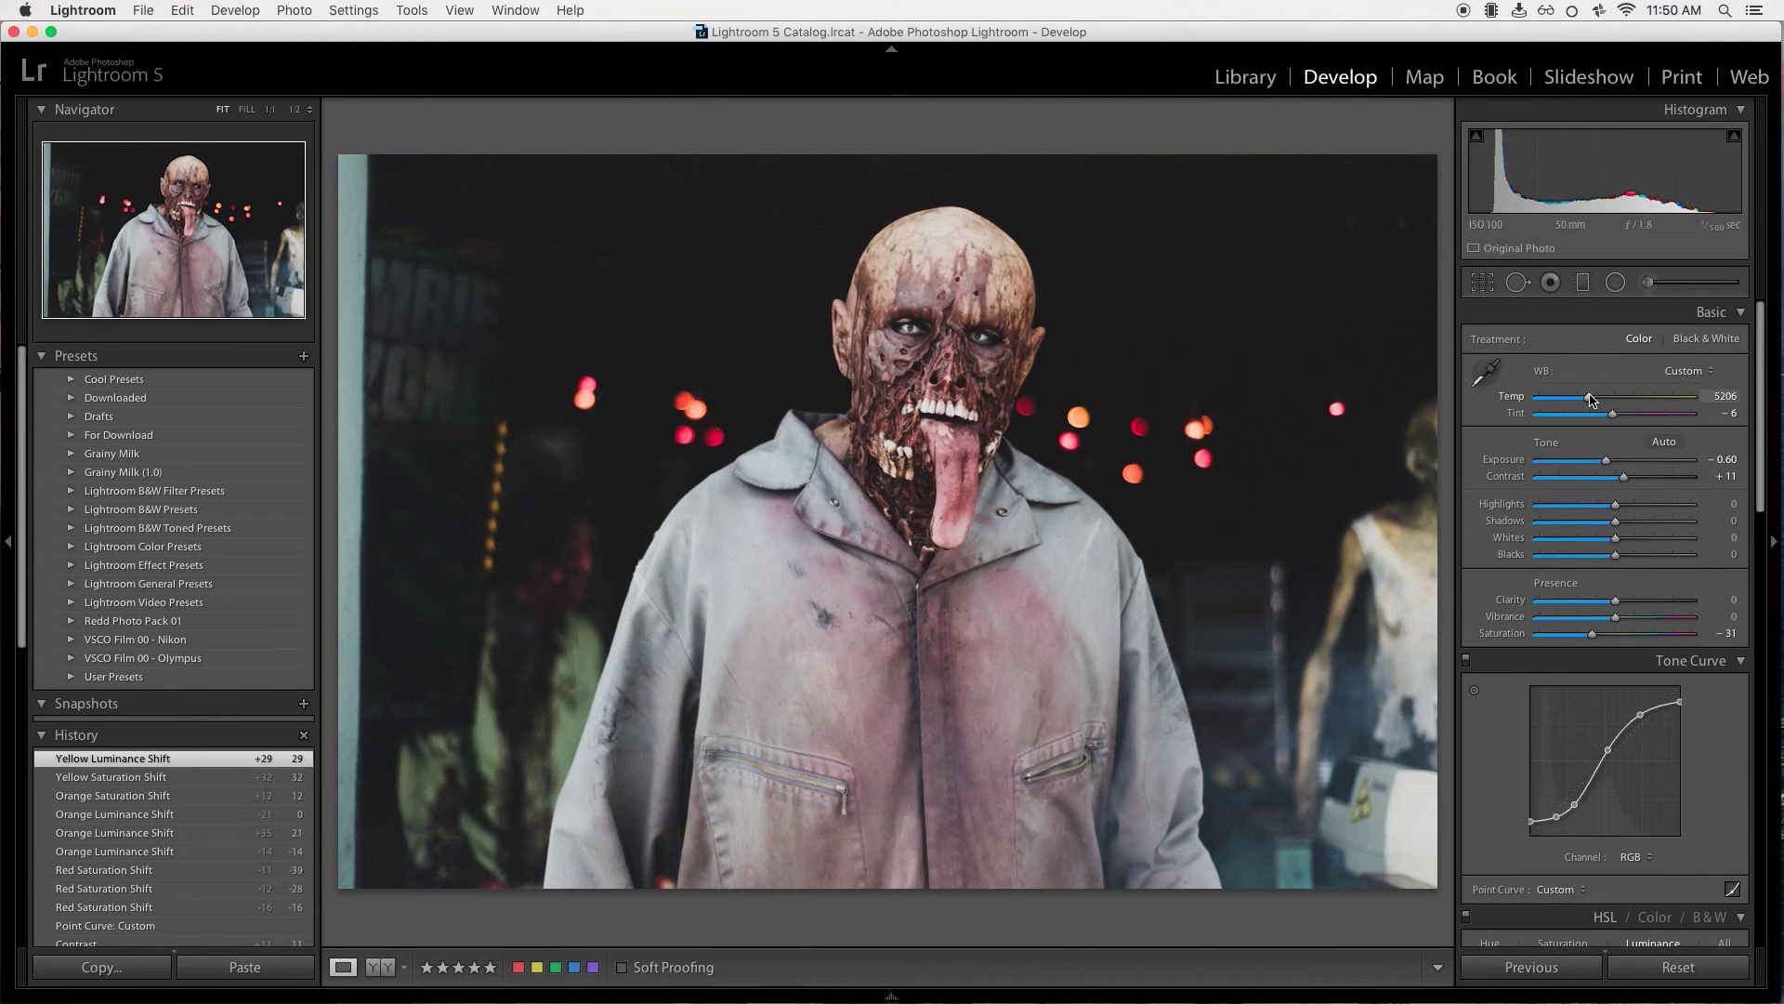
drag(1607, 461, 1607, 462)
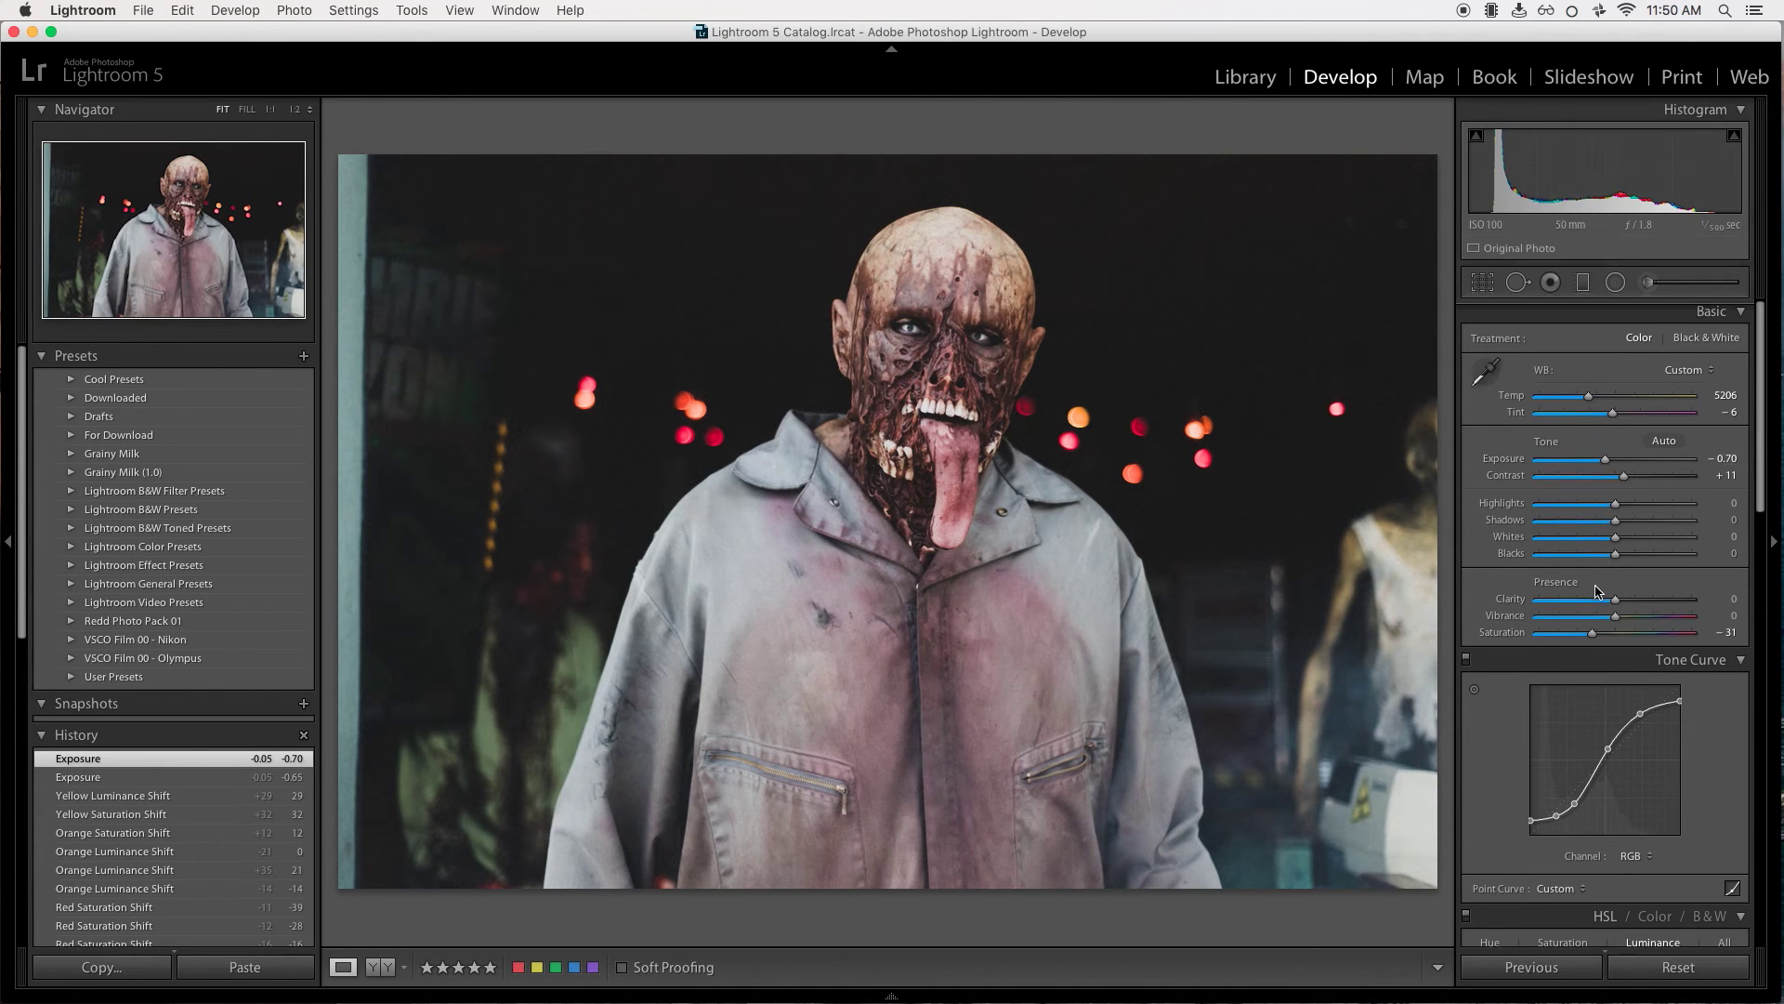
Set the split-toning shadow saturation to 8 and the balance to +77.
scroll(1598, 586, down, 8)
scroll(1599, 586, down, 5)
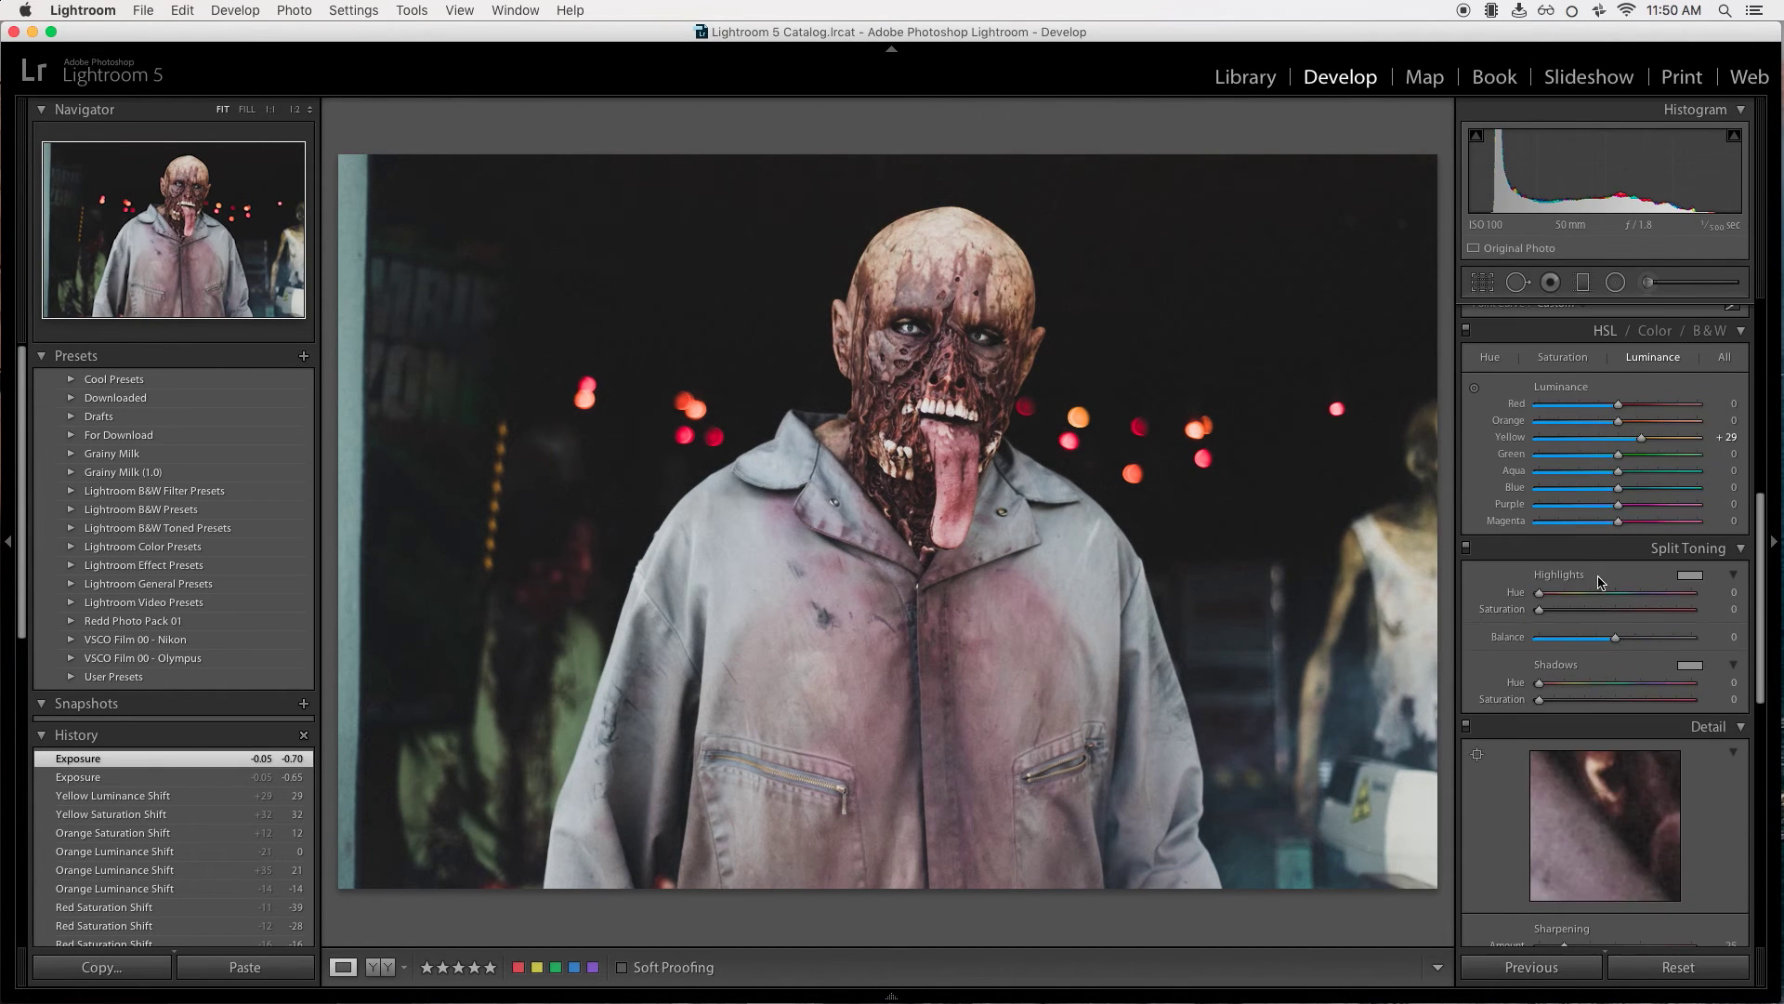
click(1555, 701)
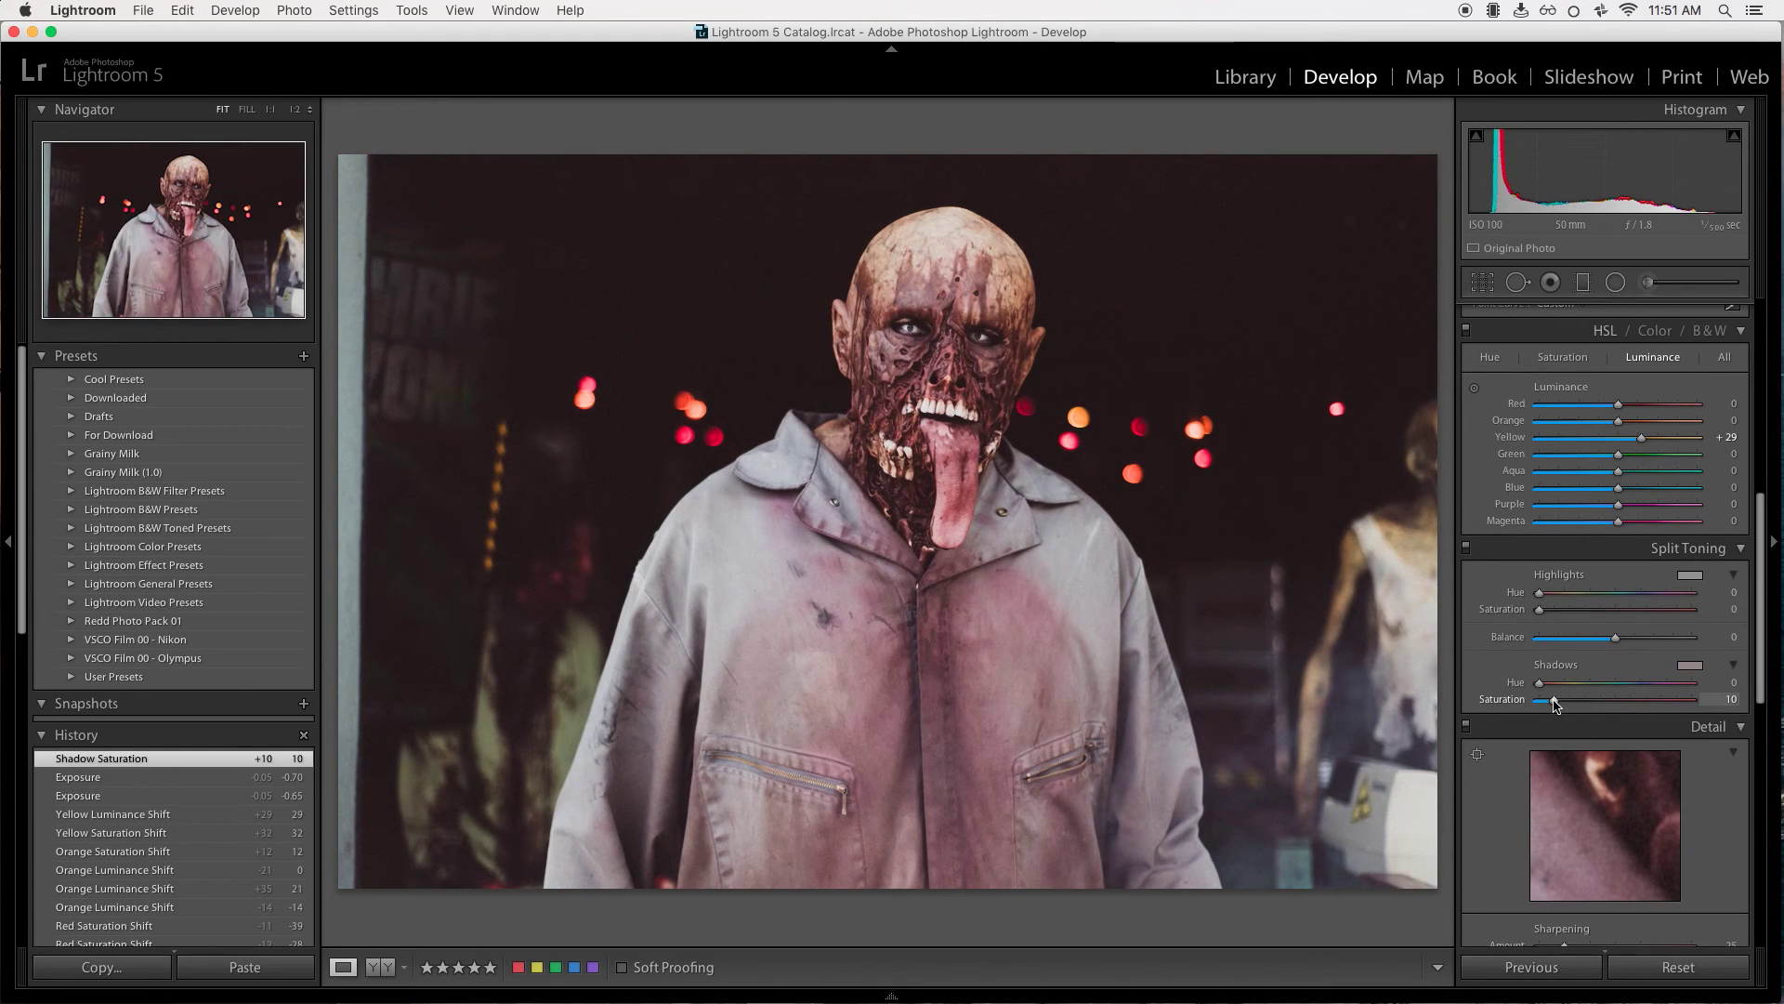
drag(1558, 703, 1552, 703)
click(1642, 640)
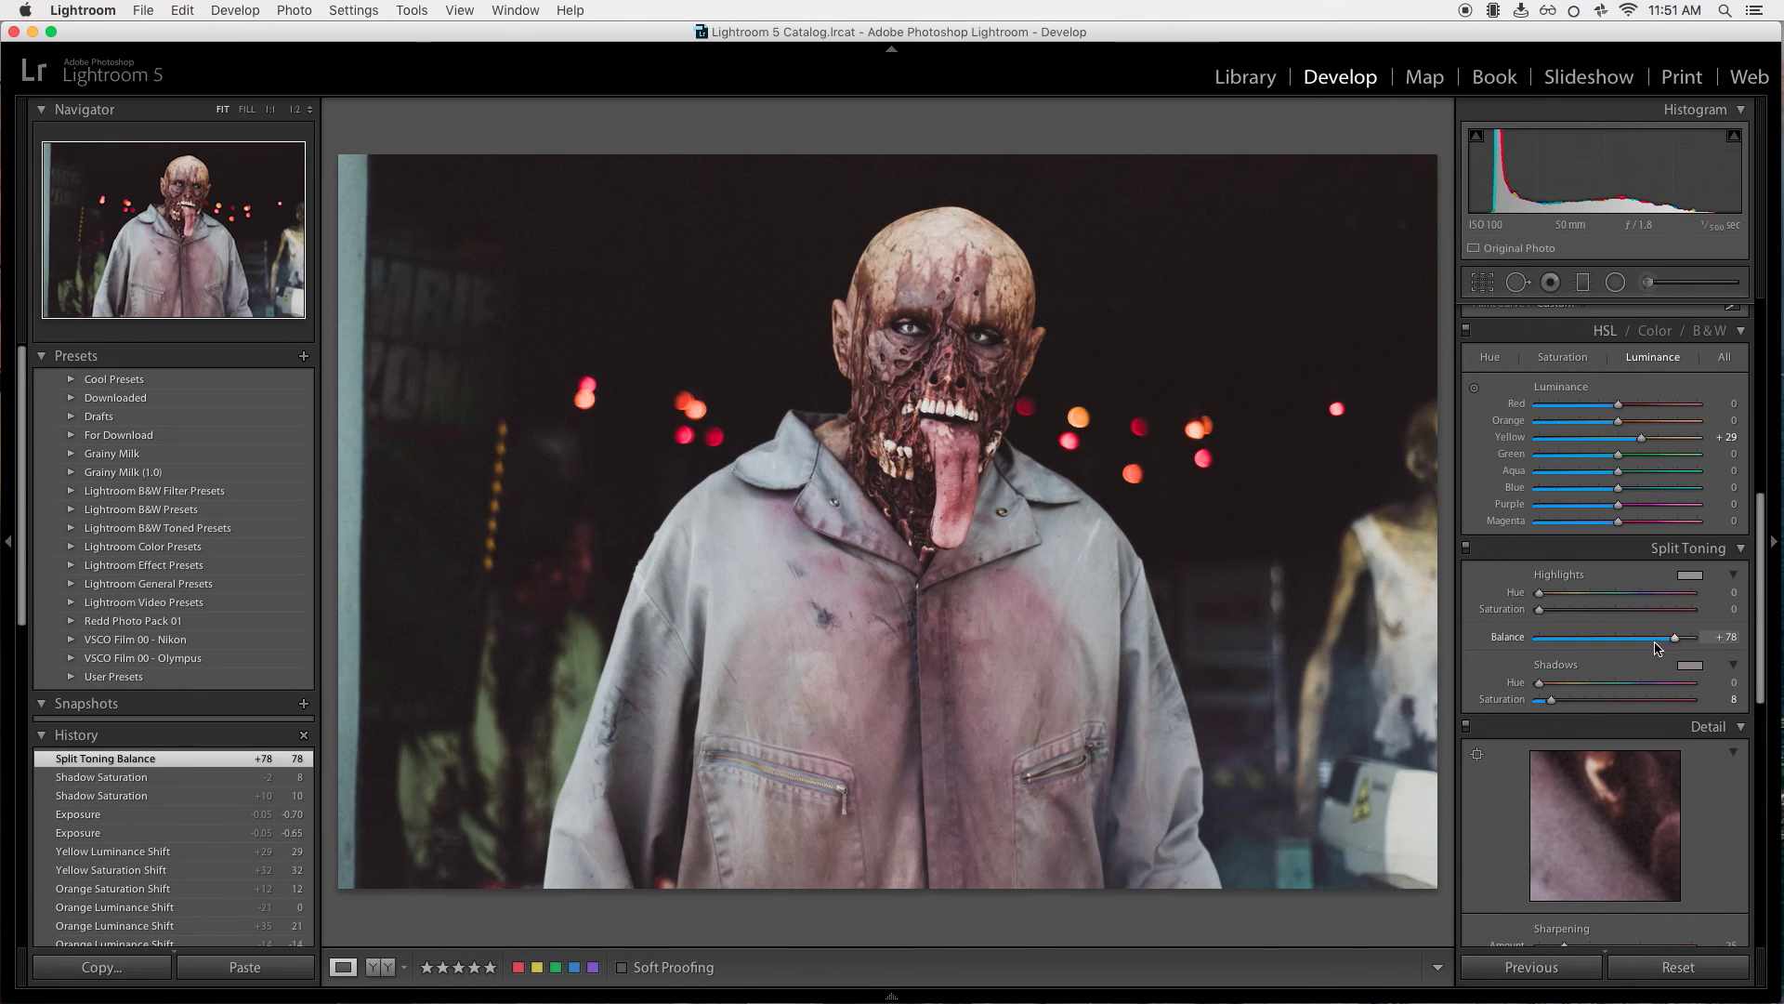
mouse_move(1675, 637)
mouse_down()
mouse_move(1383, 642)
mouse_move(1701, 655)
mouse_move(1676, 656)
mouse_up()
Tint the split-toning highlights with hue 199 and saturation 12.
drag(1539, 593, 1623, 595)
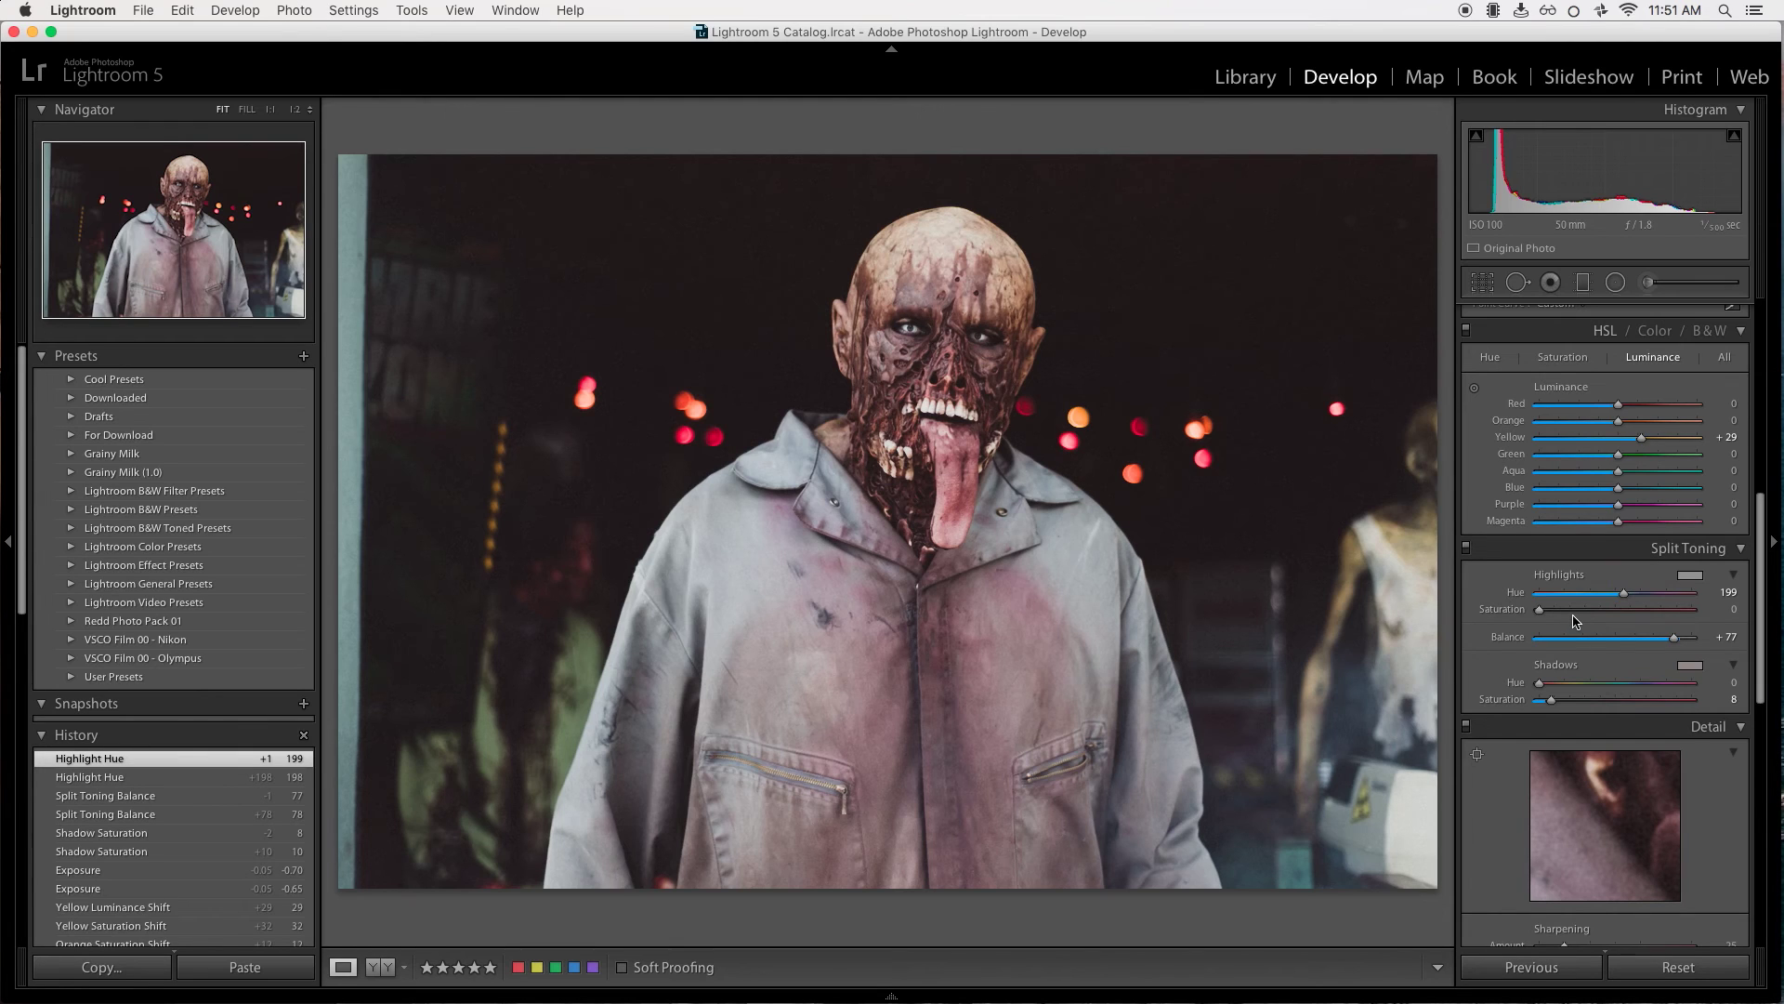
drag(1559, 614, 1558, 613)
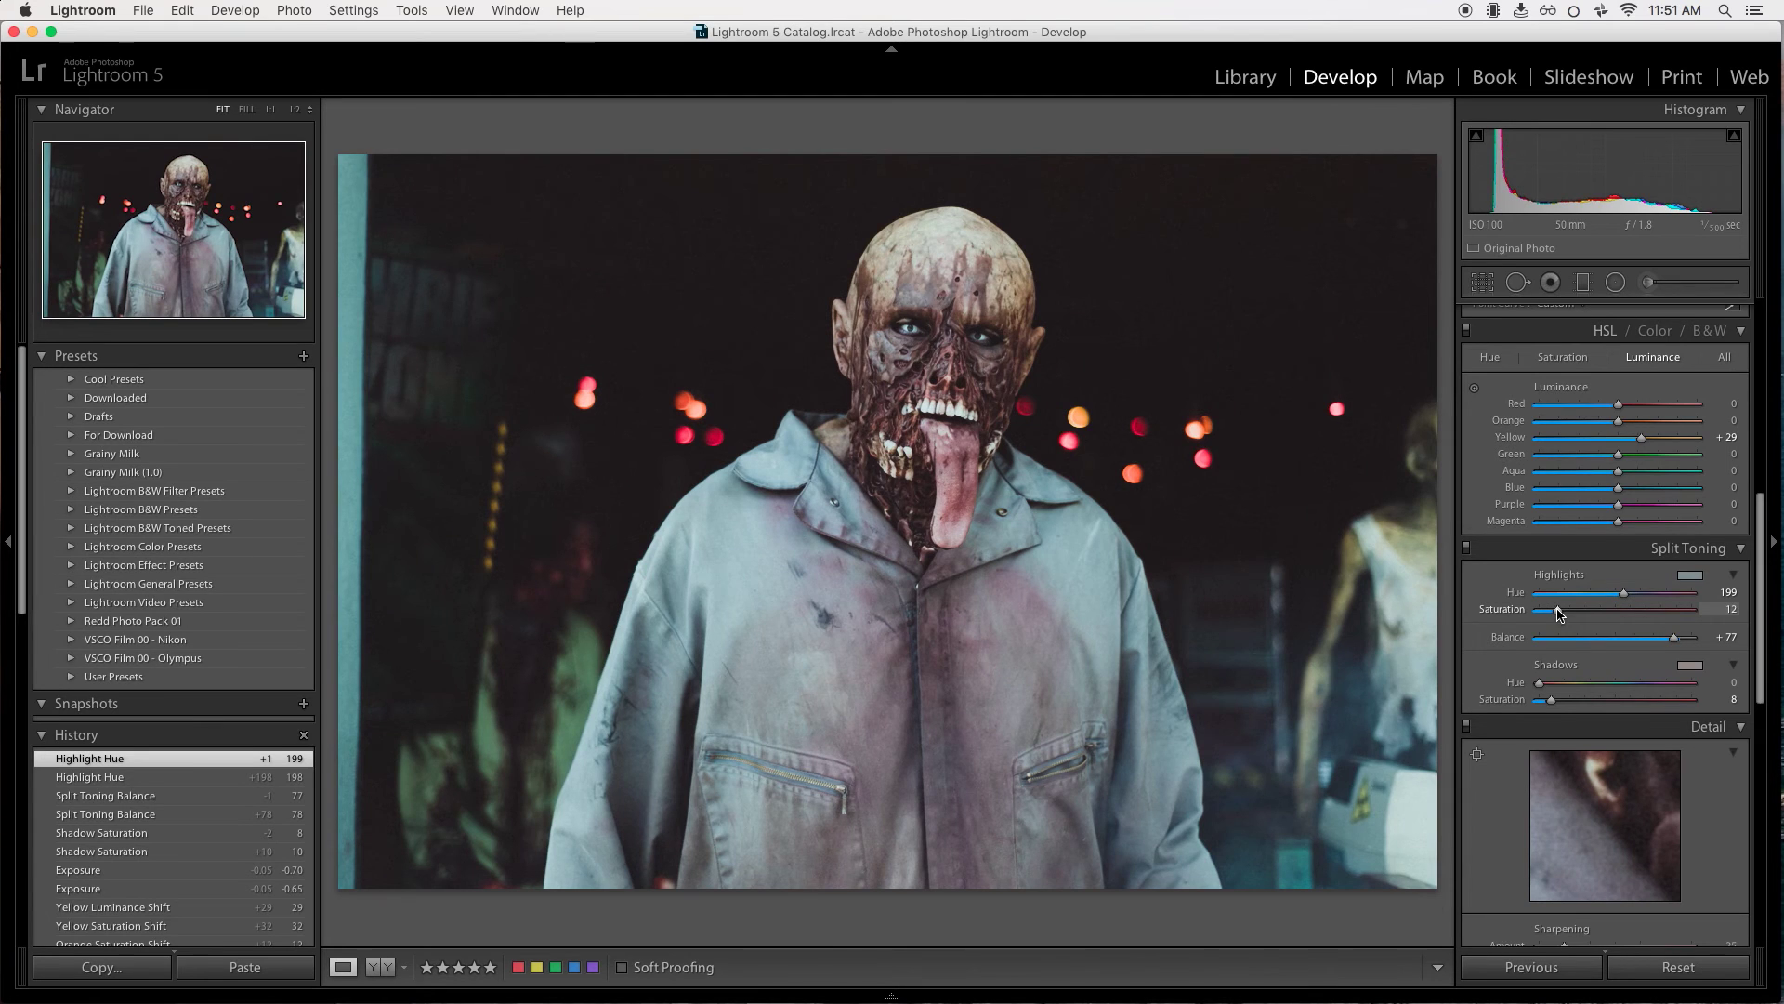
Set the split-toning highlight saturation to 15 and shadow saturation to 17, comparing the shadows at 14, 0 and 100.
drag(1552, 702, 1565, 703)
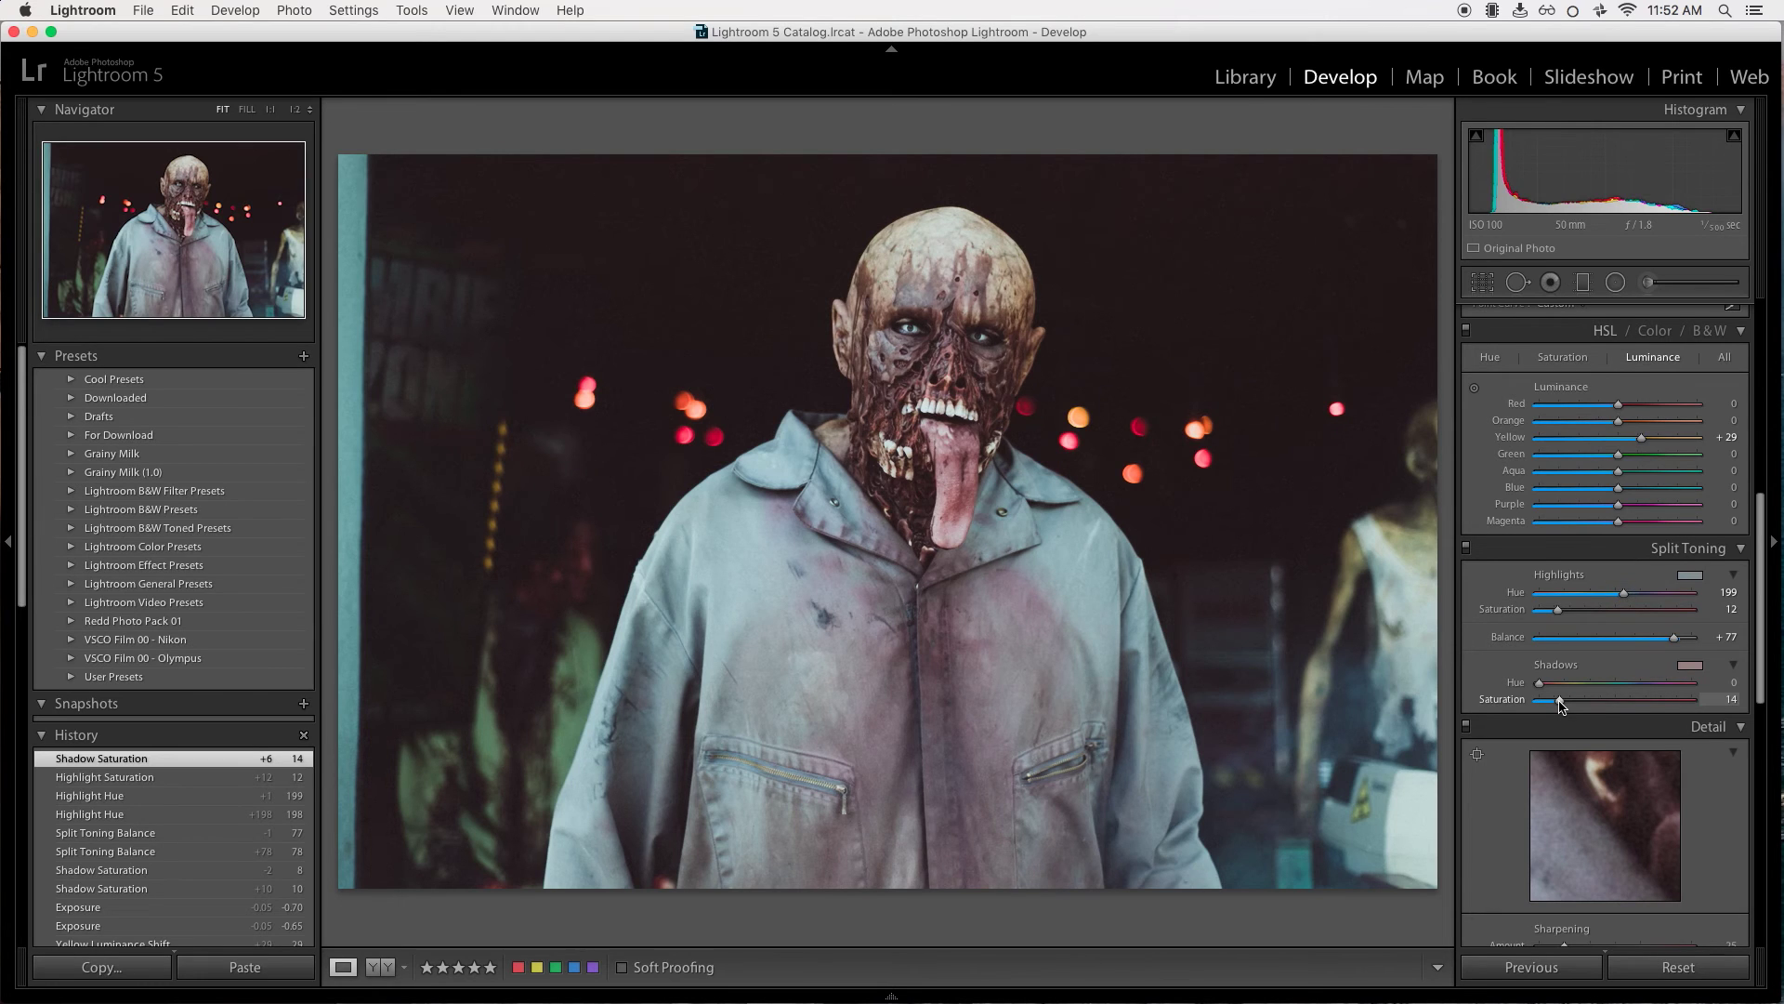
drag(1561, 703, 1496, 708)
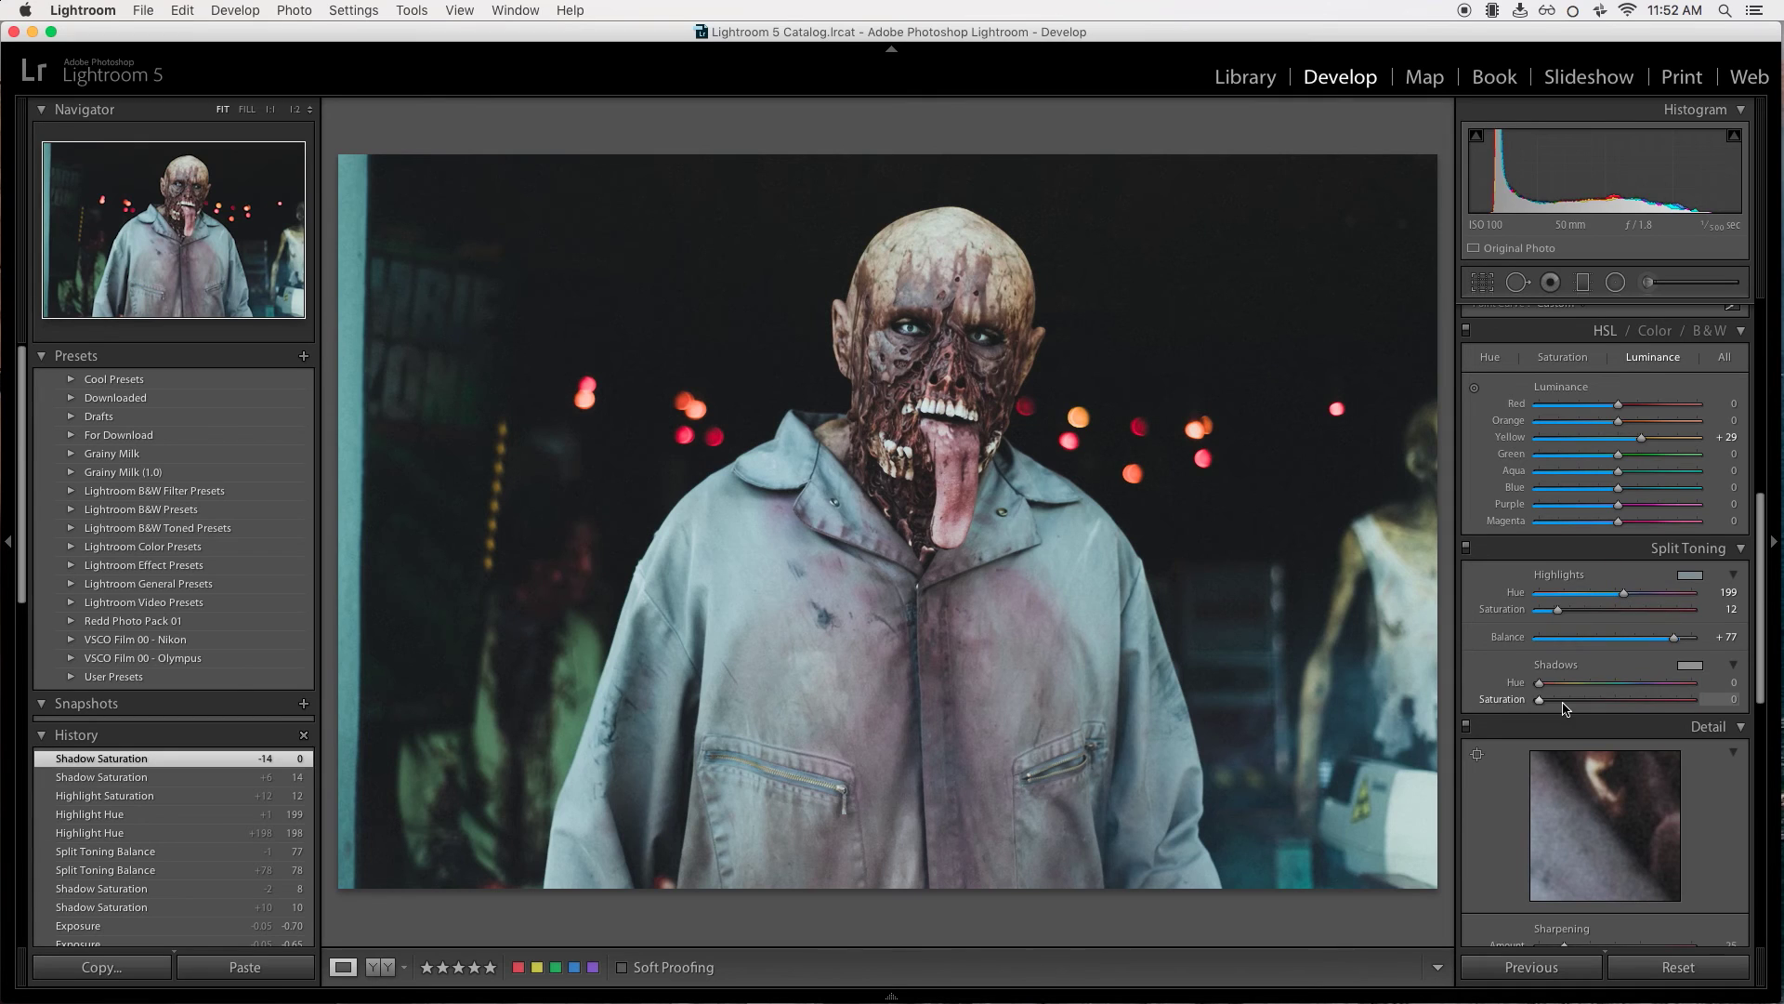
drag(1558, 610, 1562, 611)
drag(1545, 698, 1567, 704)
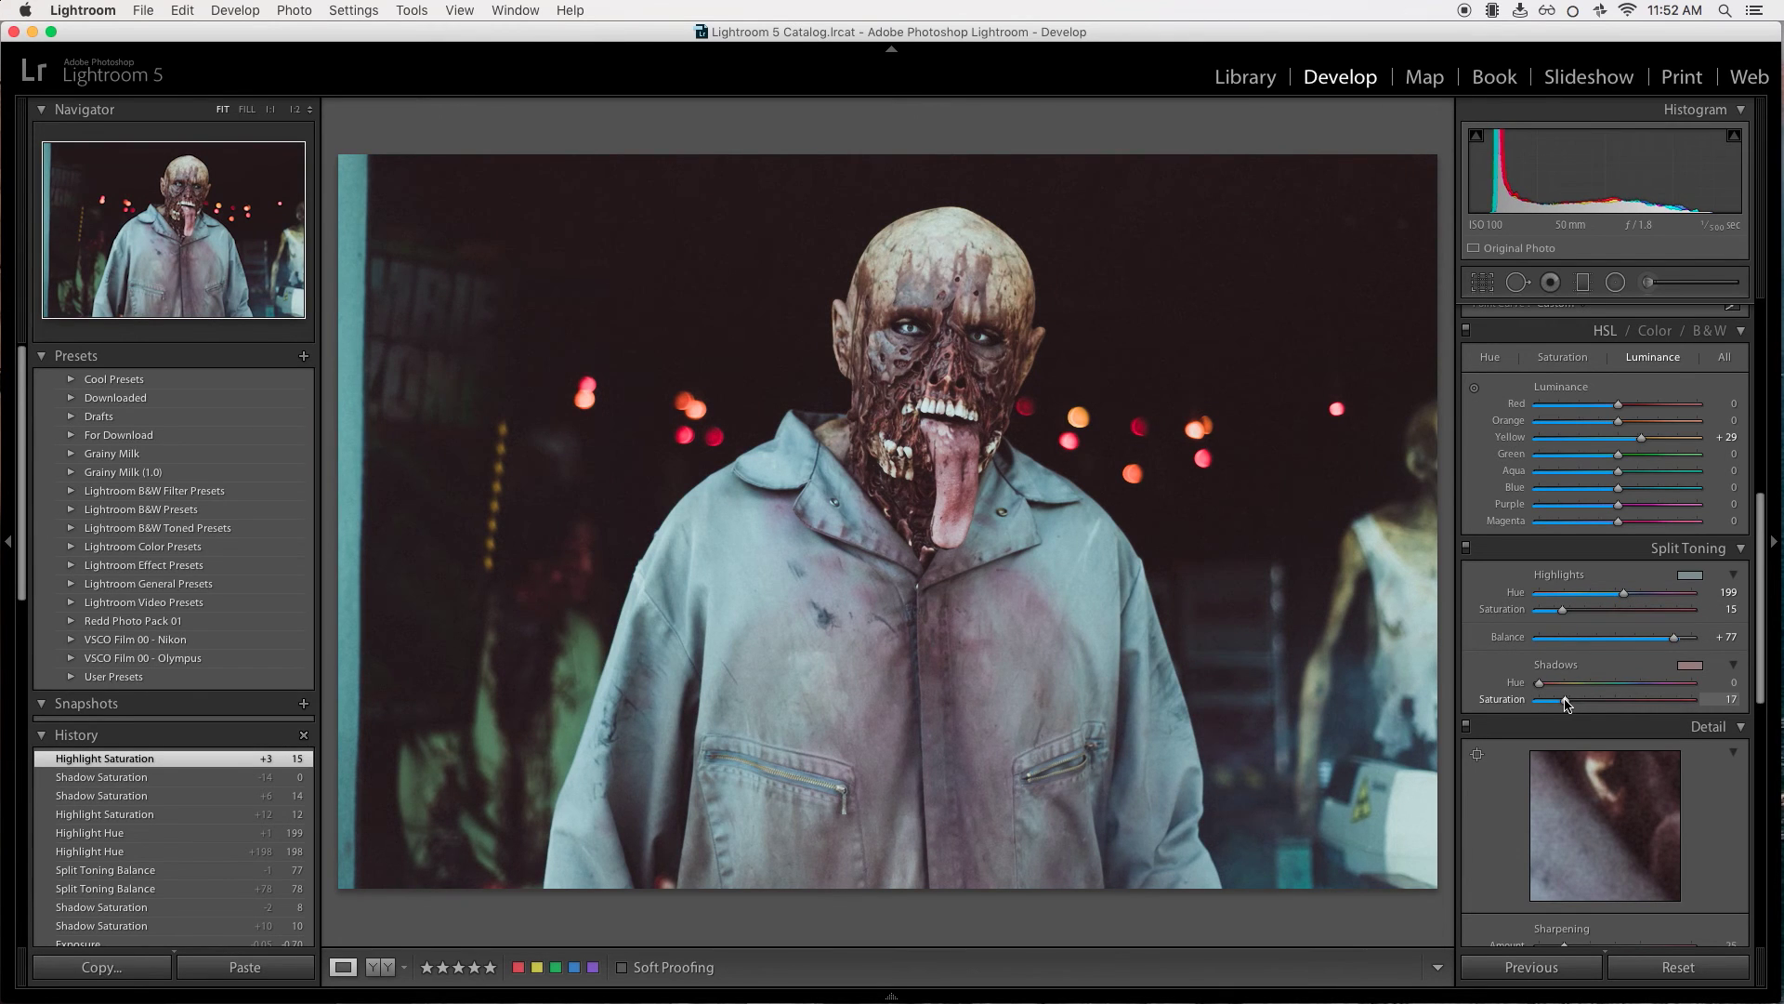
drag(1568, 704, 1745, 699)
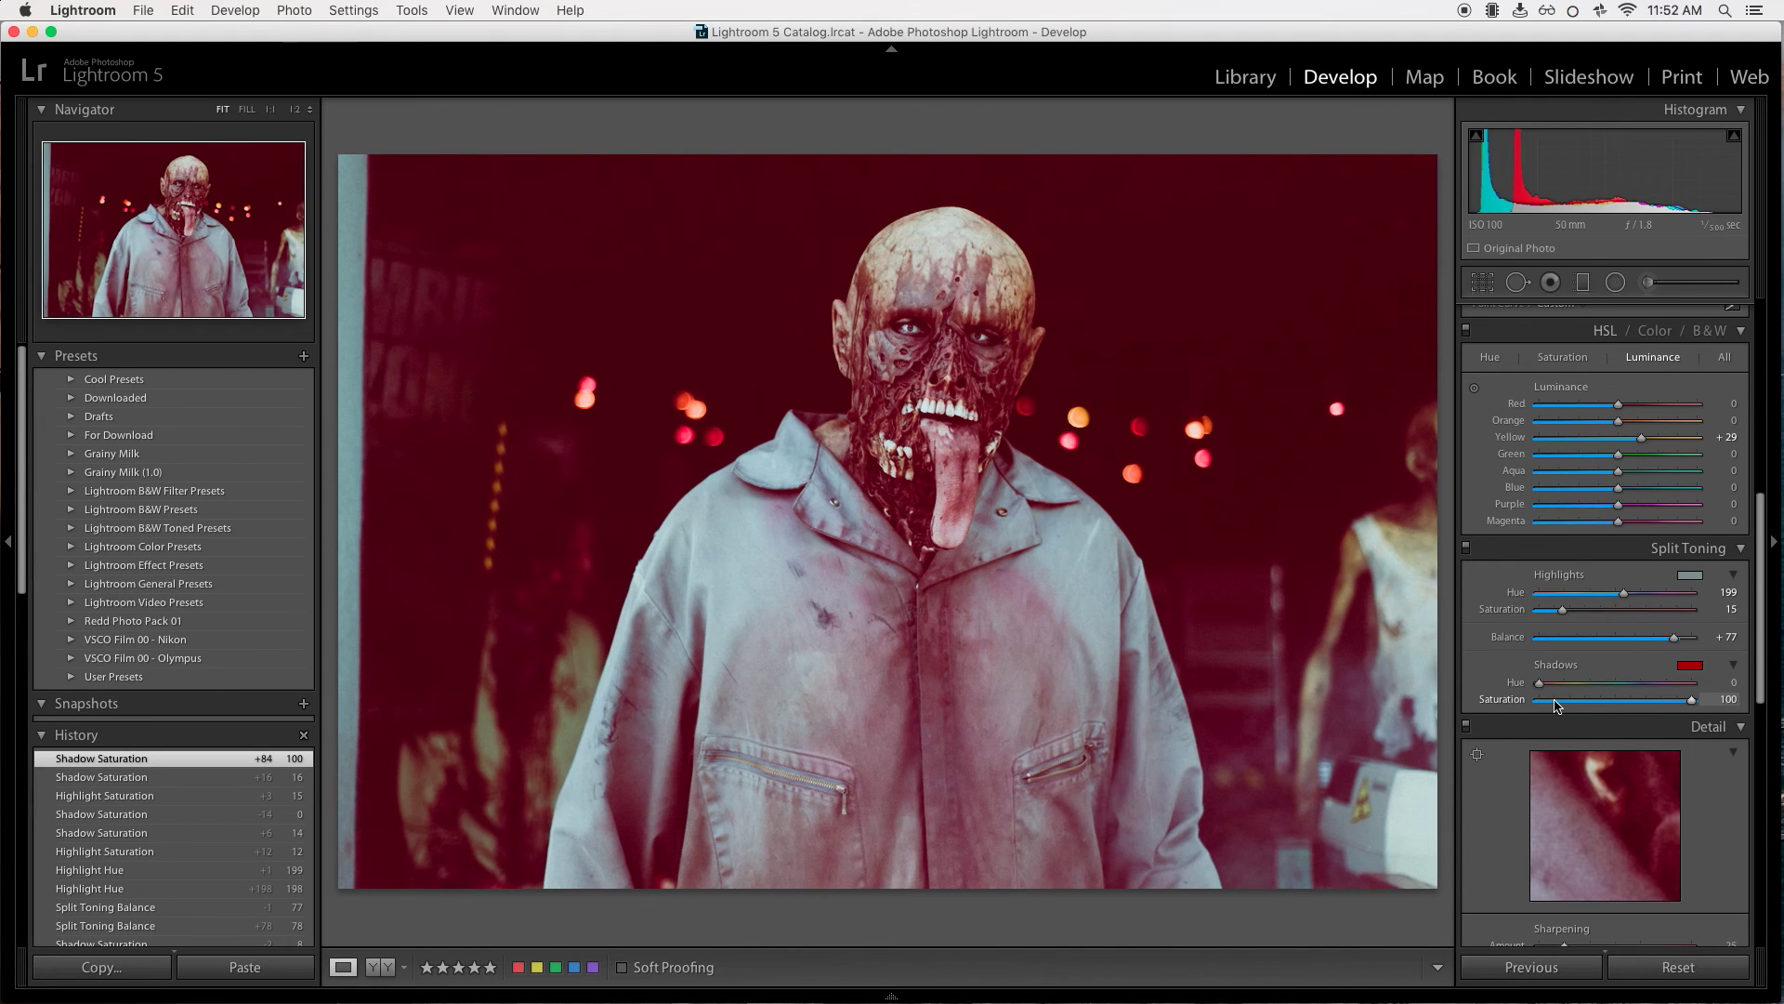
drag(1555, 706, 1565, 702)
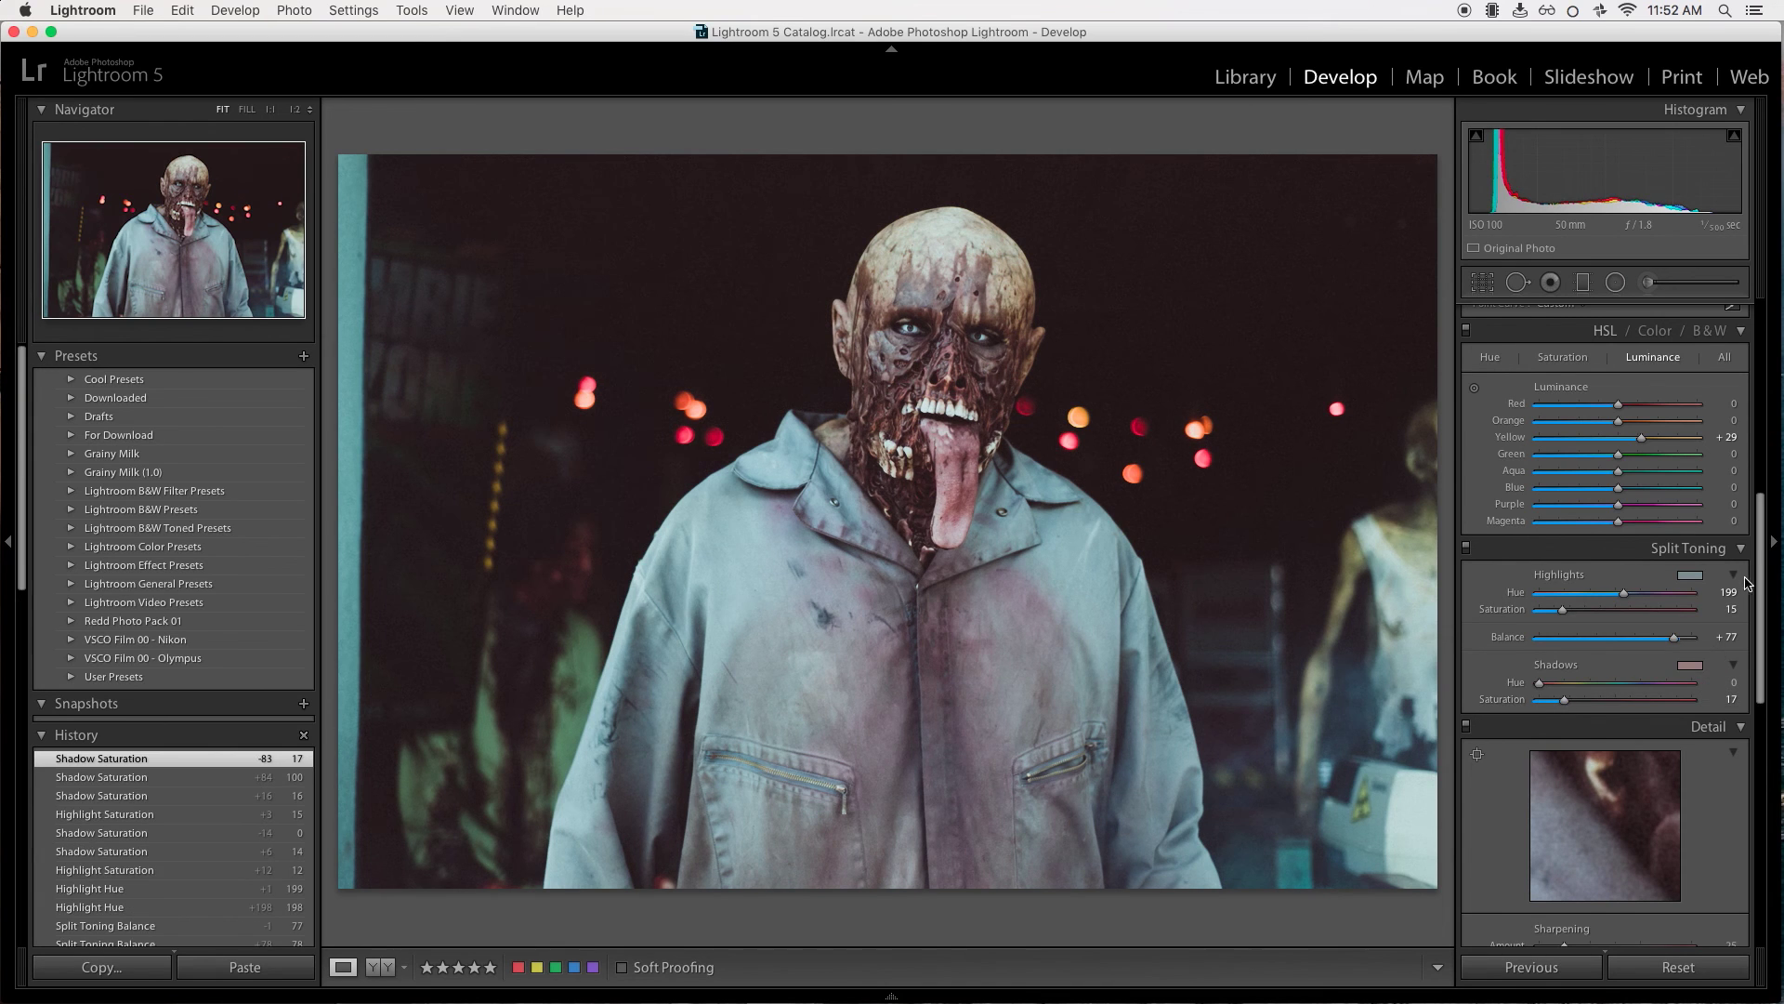
Crop the photo to a 16 x 9 aspect ratio, shifting the image down to leave more space above the head.
scroll(1735, 721, down, 3)
scroll(1735, 727, down, 3)
scroll(1748, 650, up, 6)
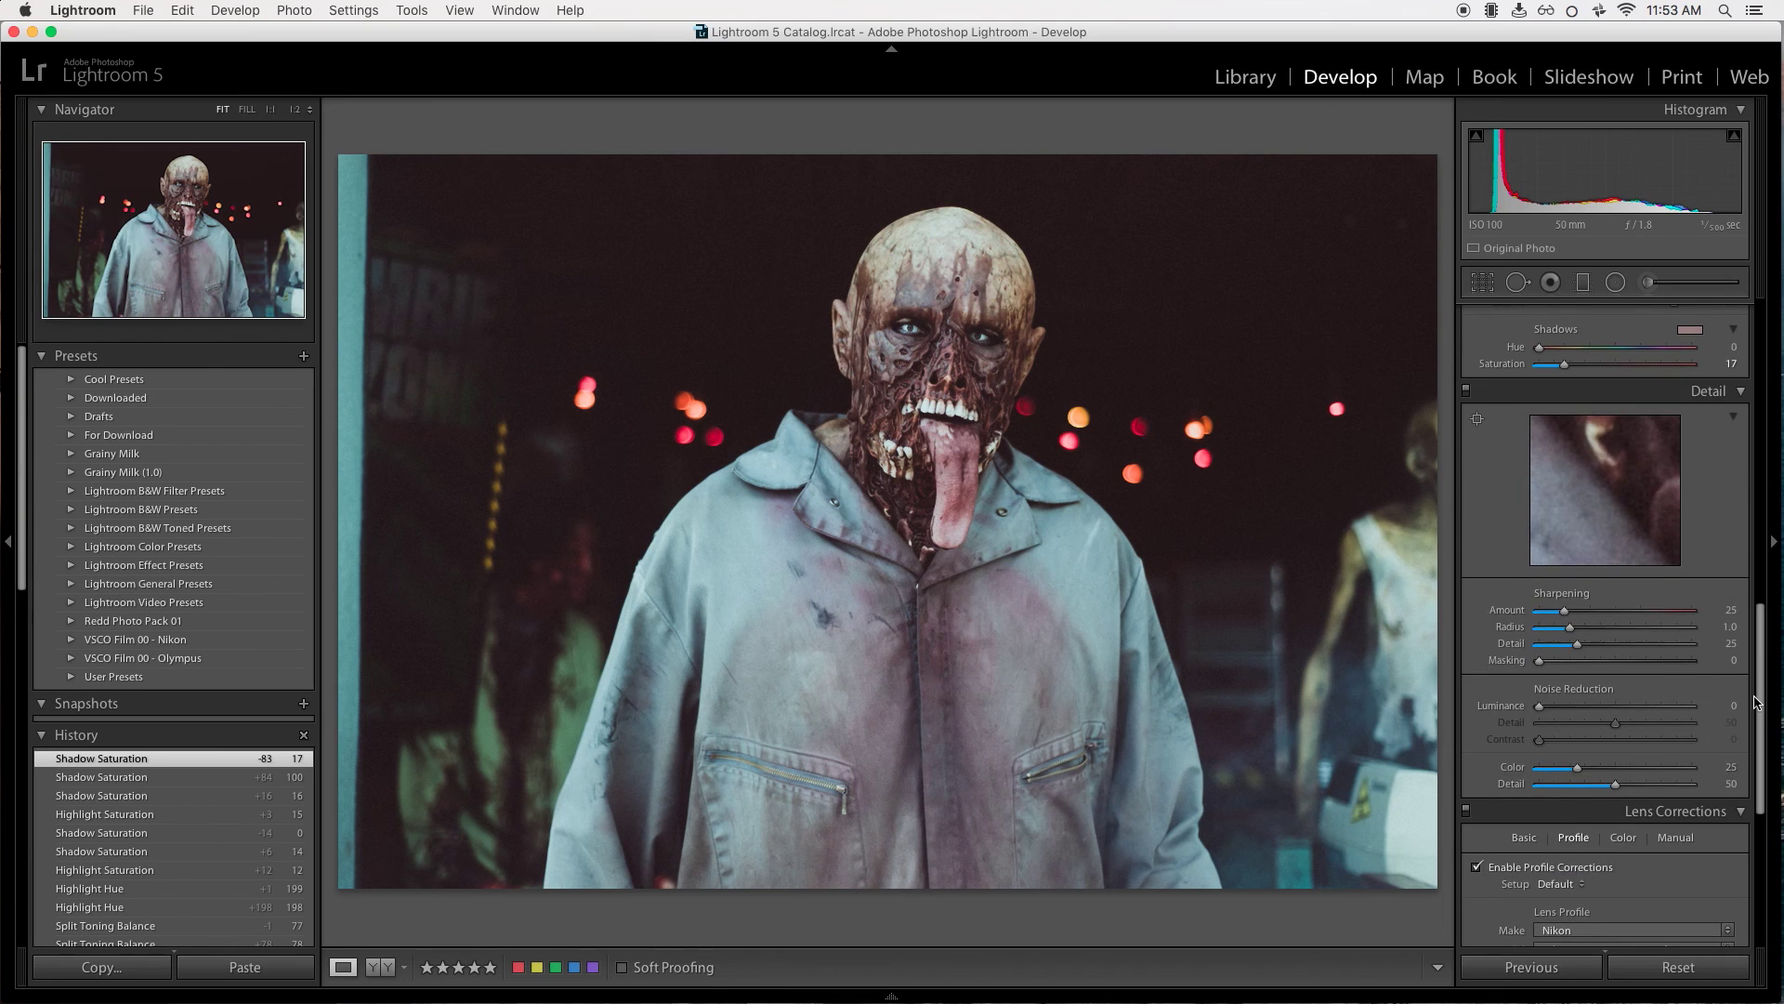
scroll(1751, 609, up, 3)
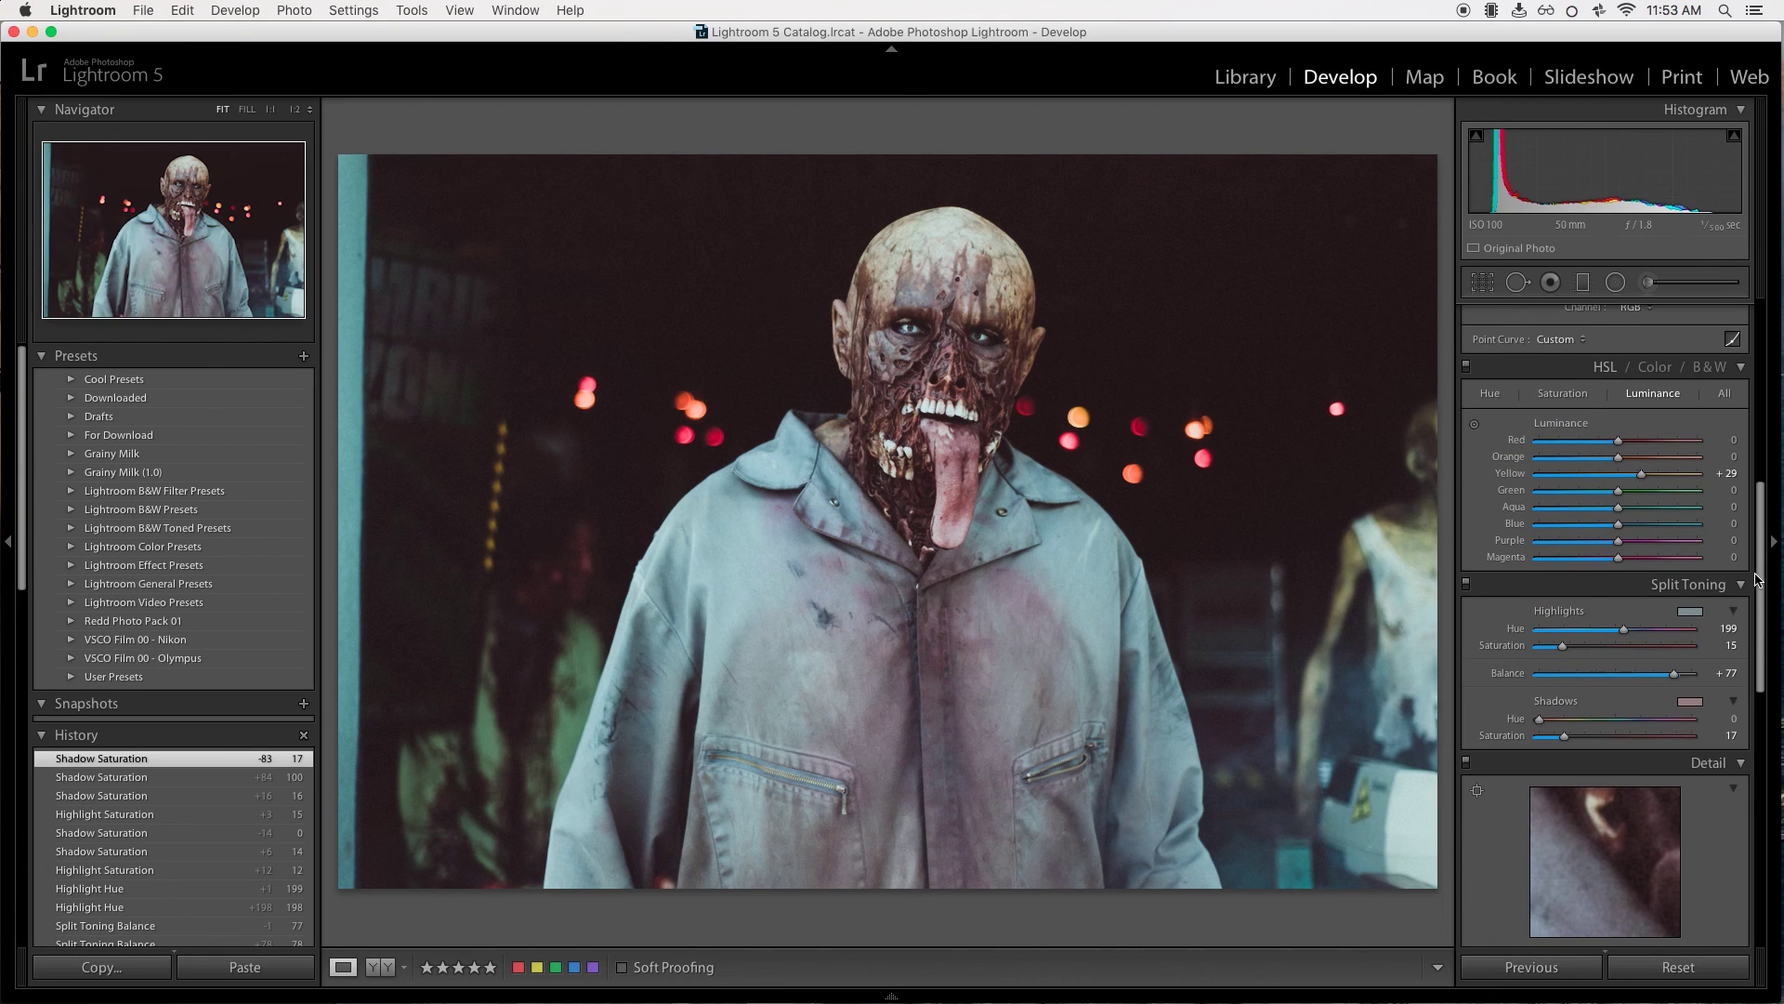
drag(1755, 576, 1761, 397)
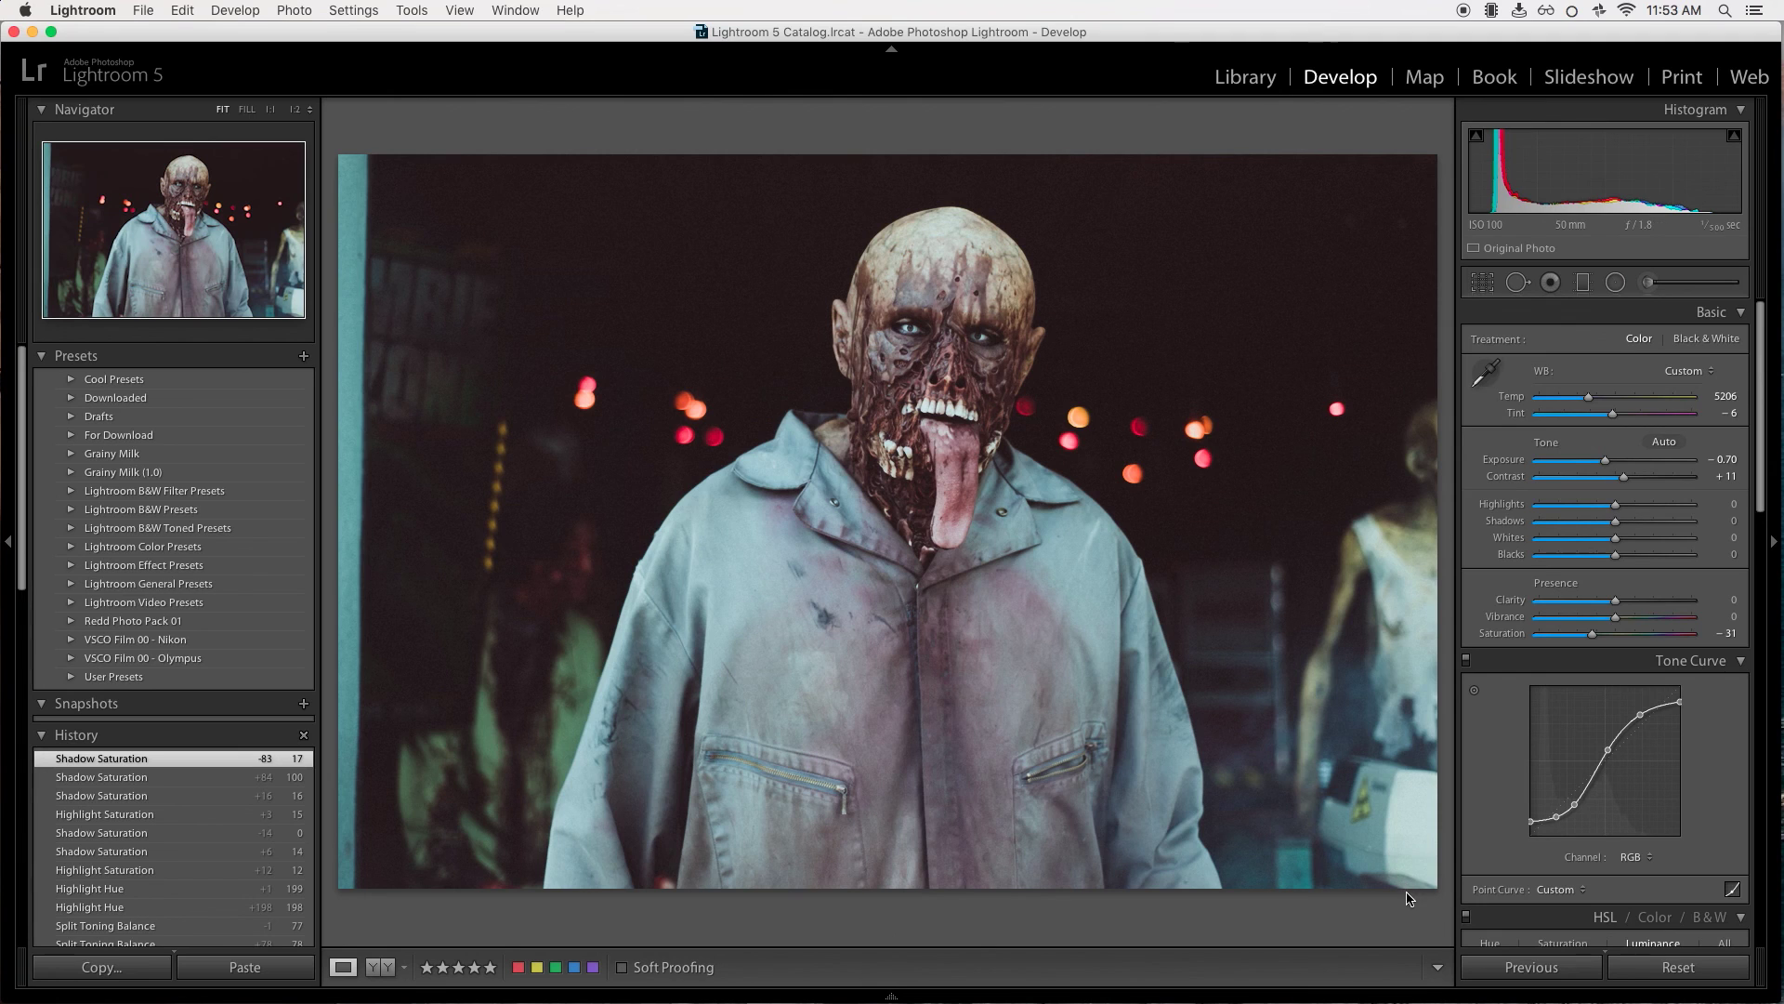
click(1484, 283)
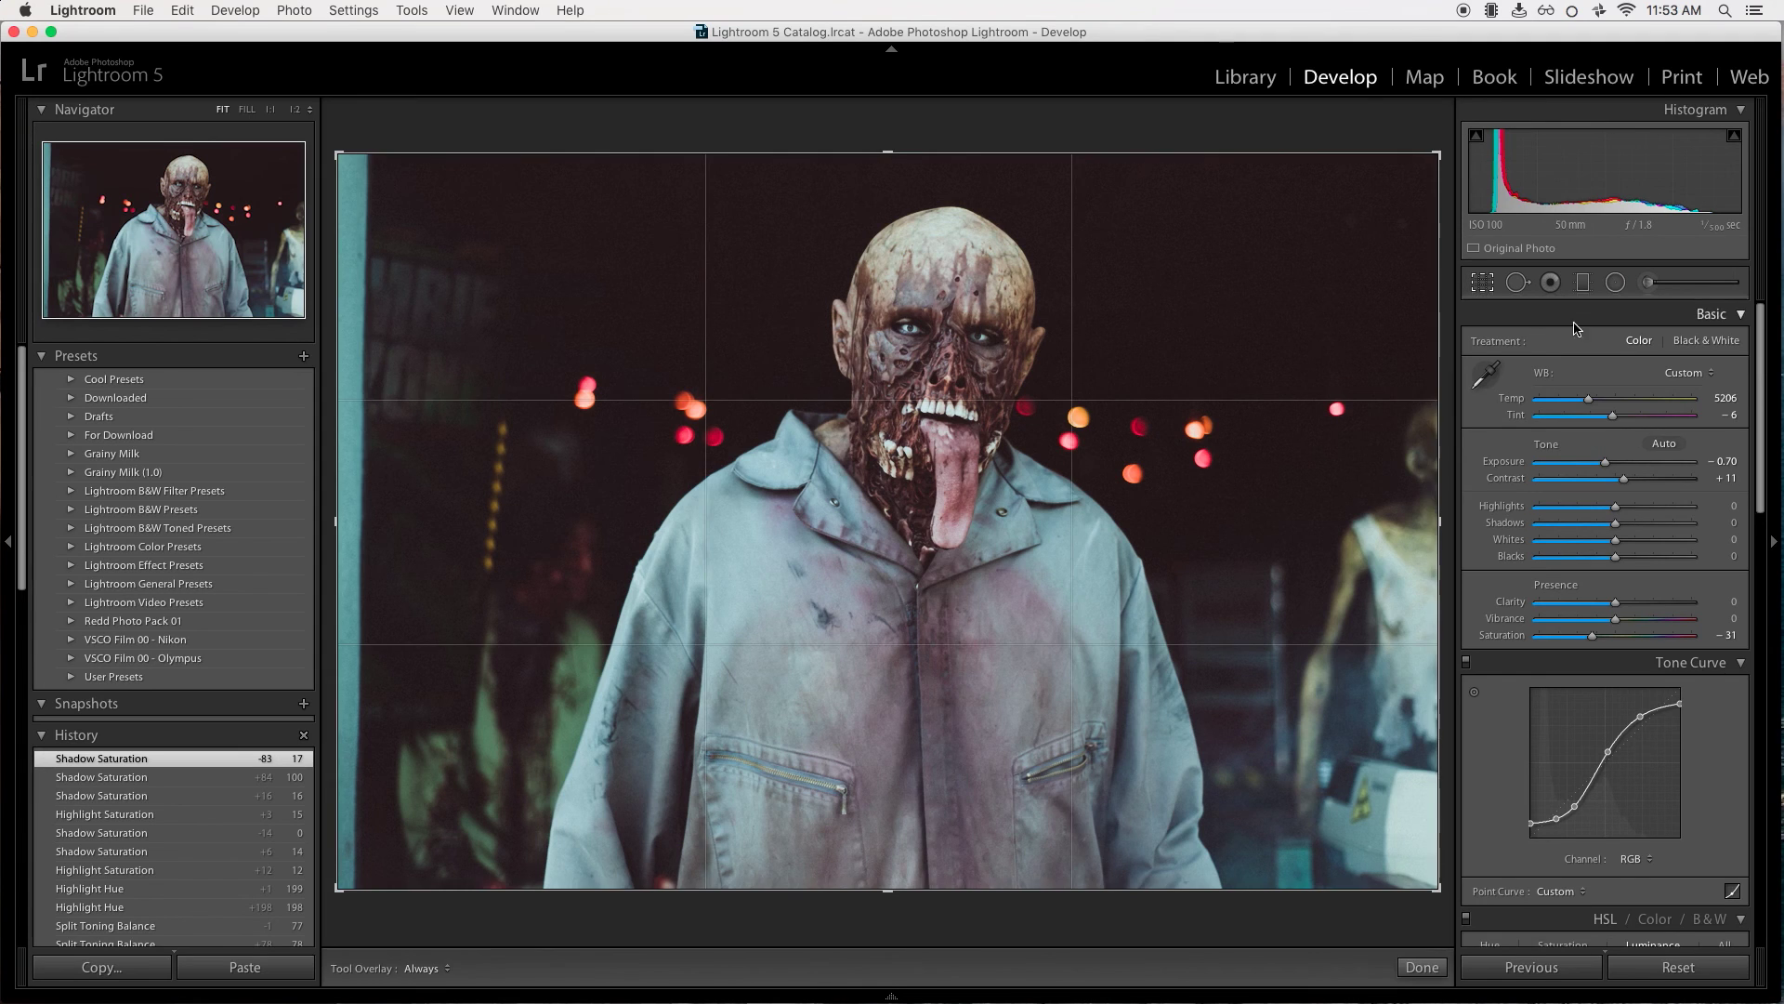
click(1661, 346)
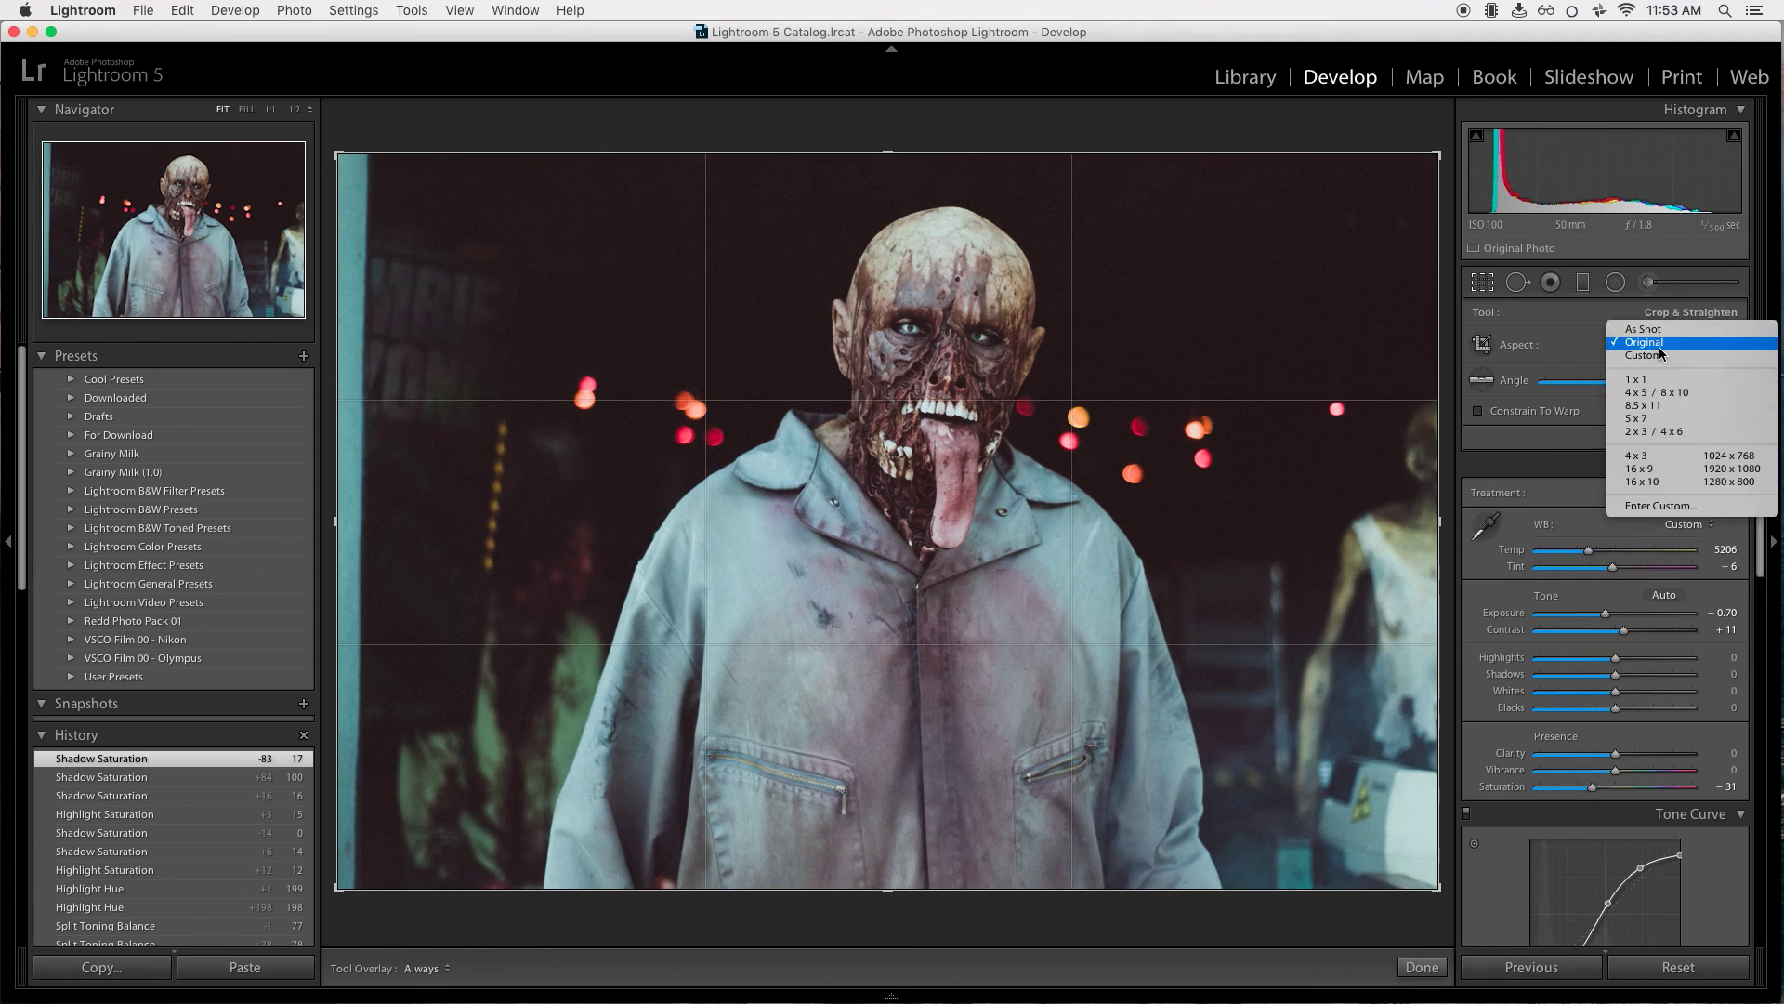
click(1664, 470)
drag(920, 630, 920, 655)
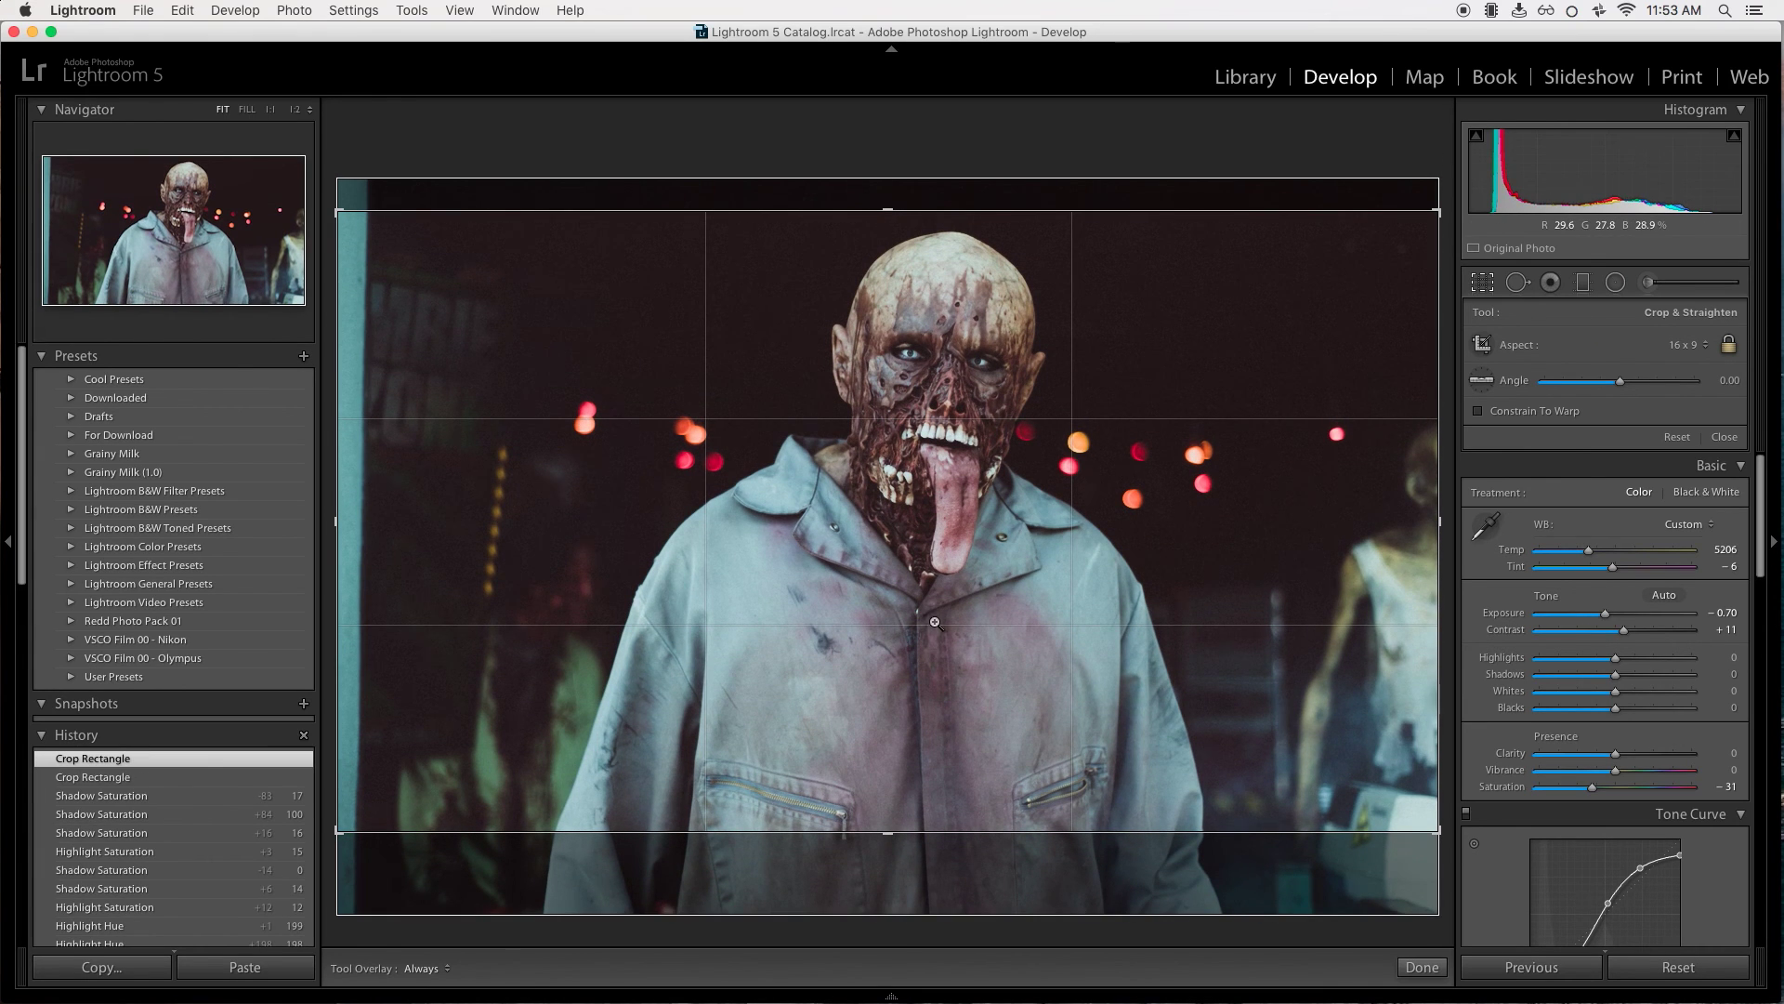
key(Return)
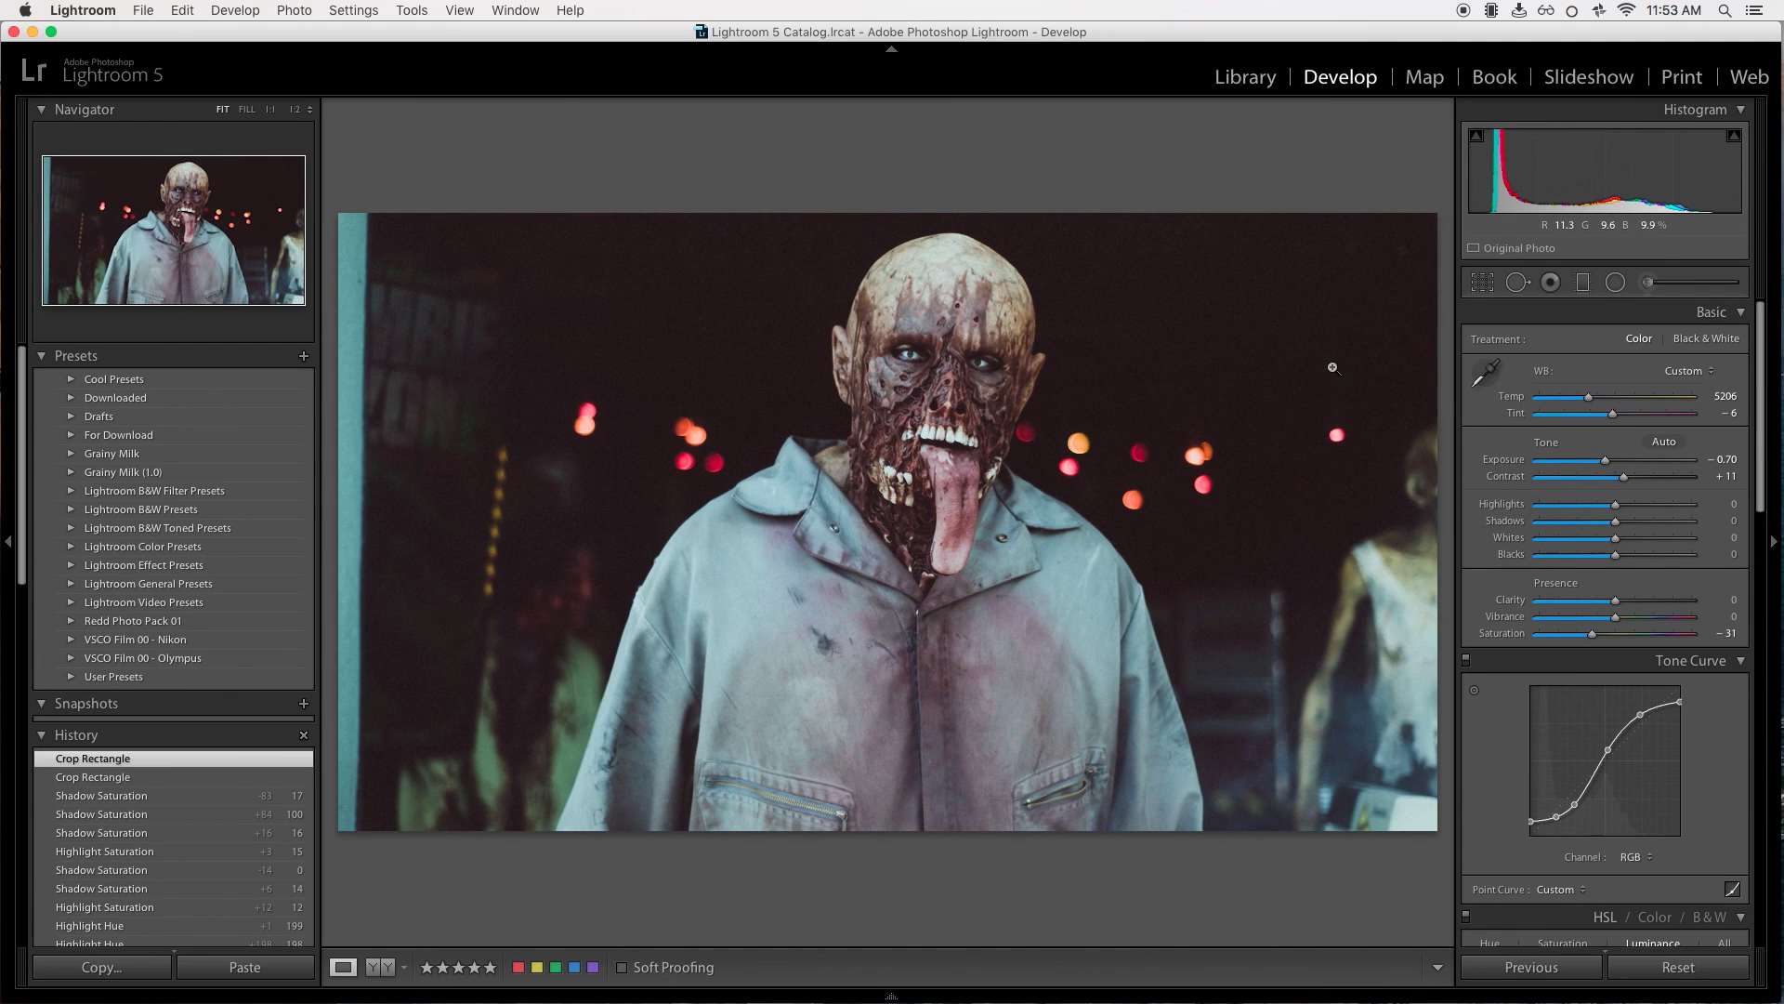
Fine-tune the photo's vertical position within the 16 x 9 crop, trying slightly different amounts of space above the head.
click(1483, 282)
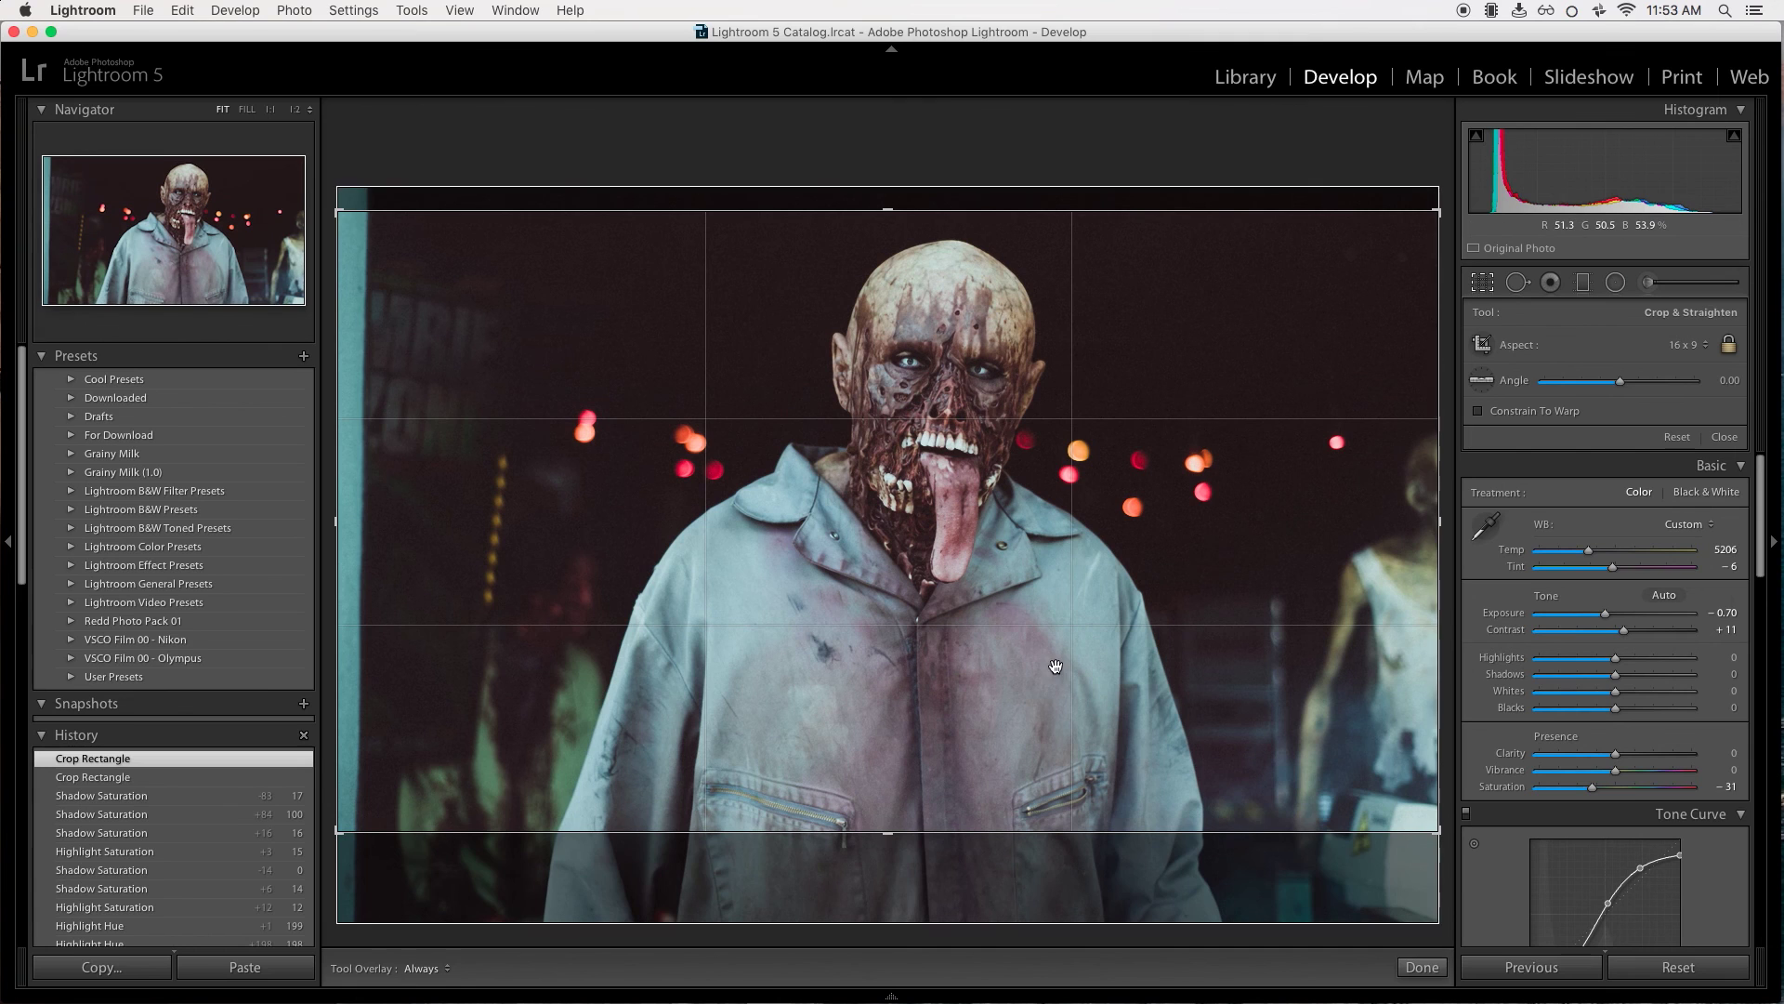
key(Return)
click(1483, 283)
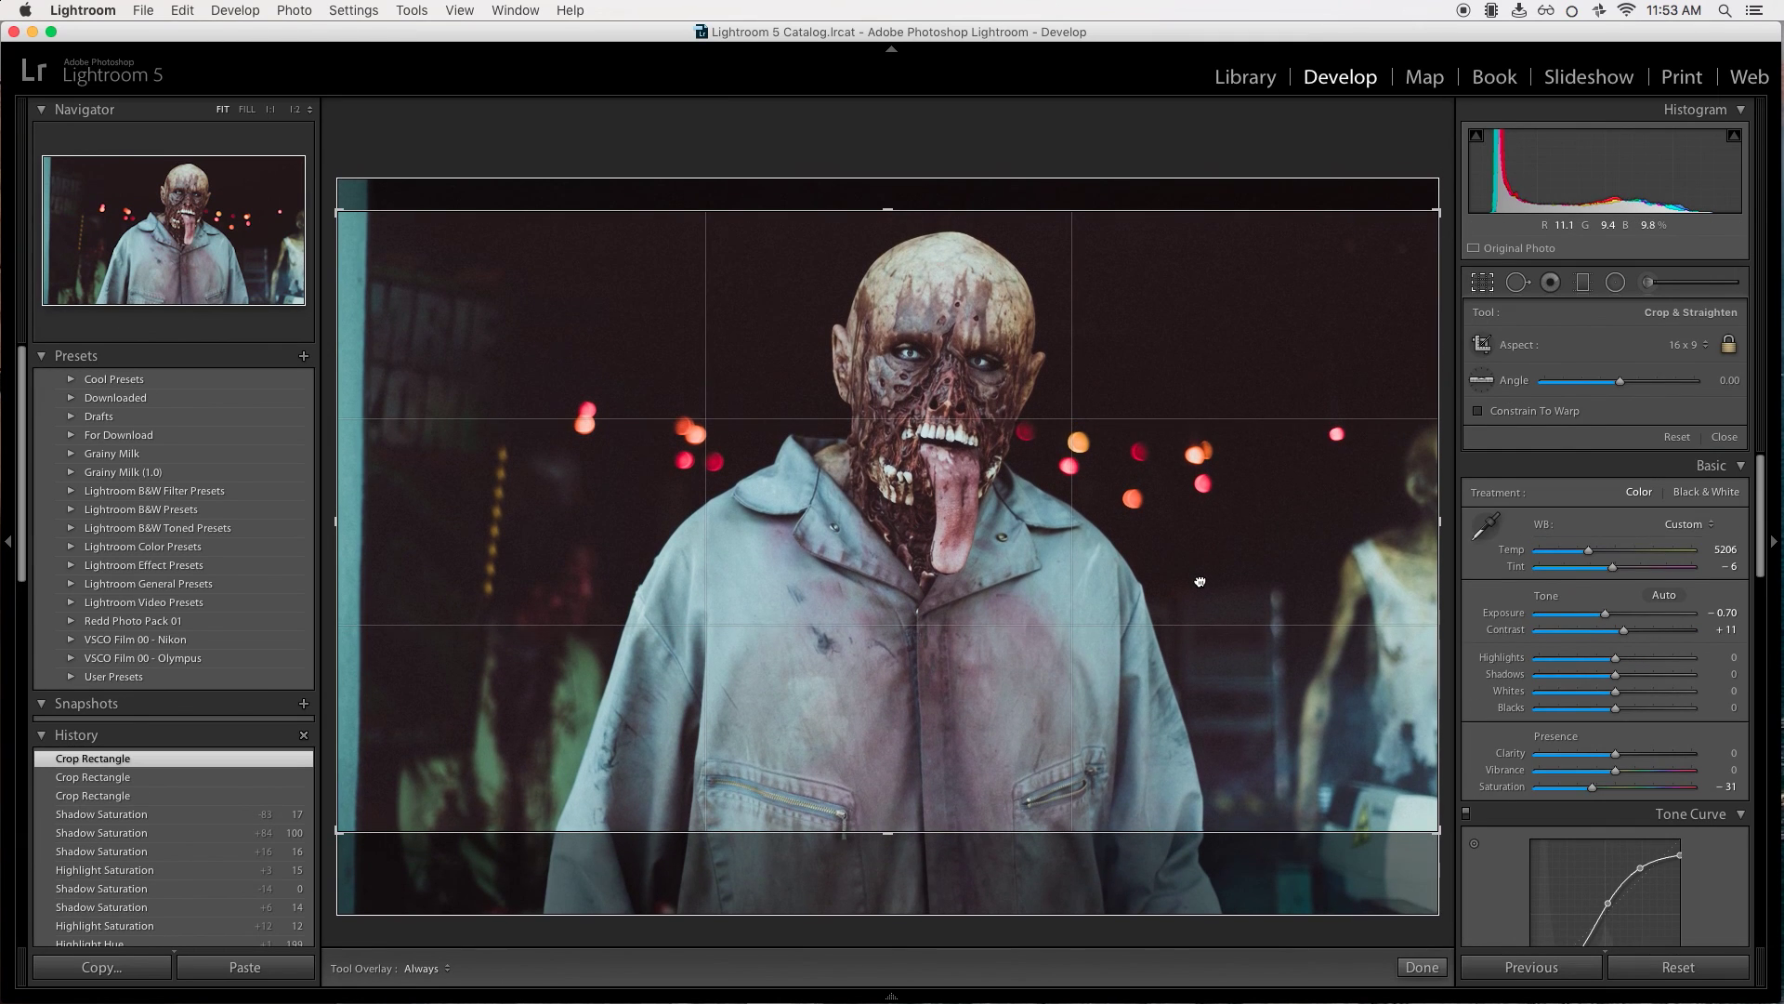
click(1483, 284)
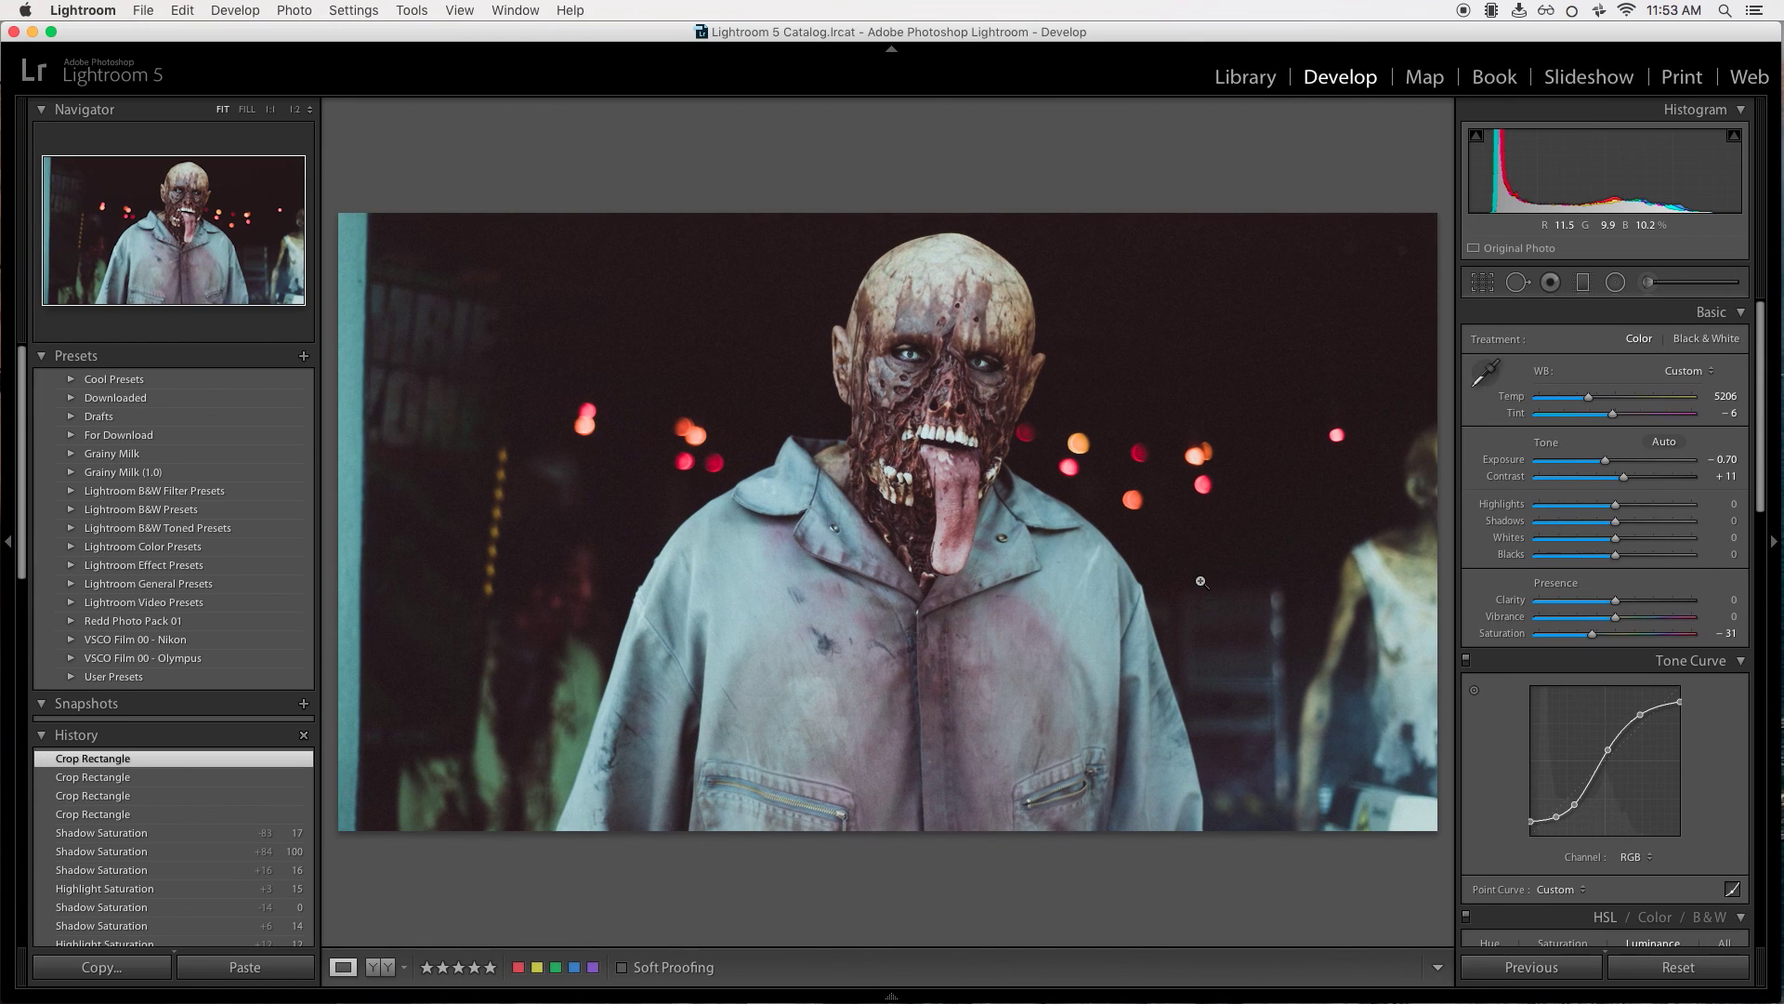
click(1484, 284)
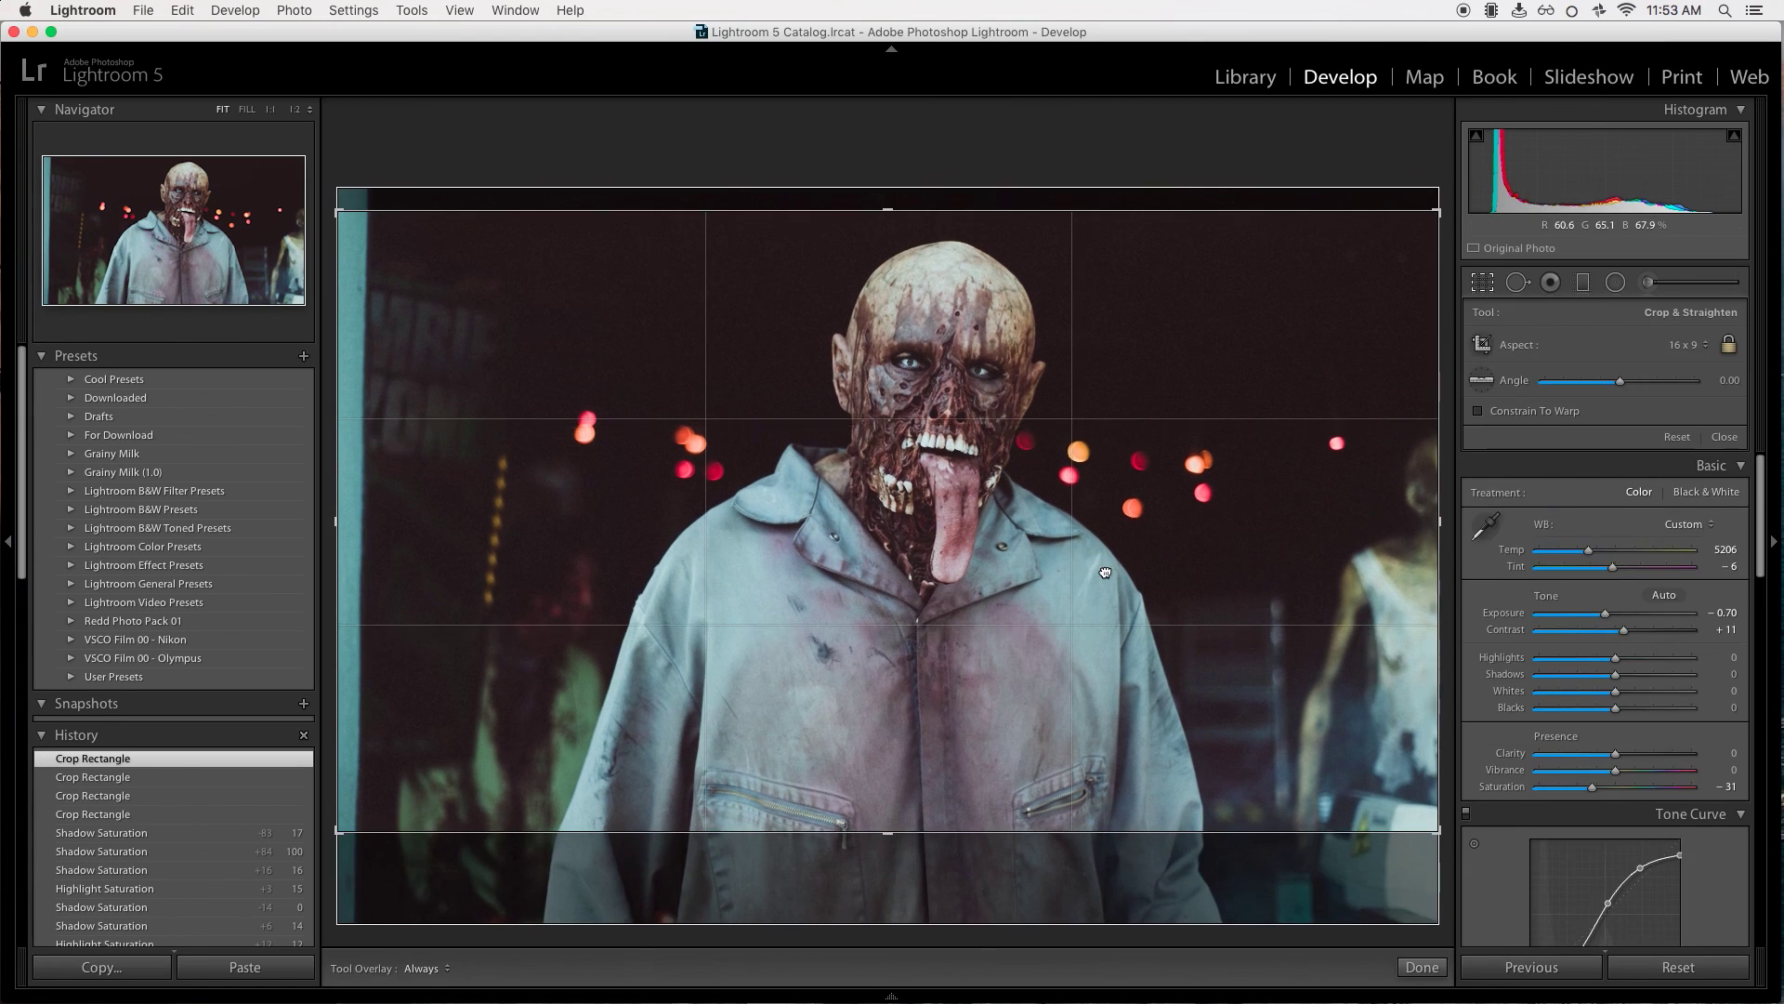
drag(1106, 572, 1104, 565)
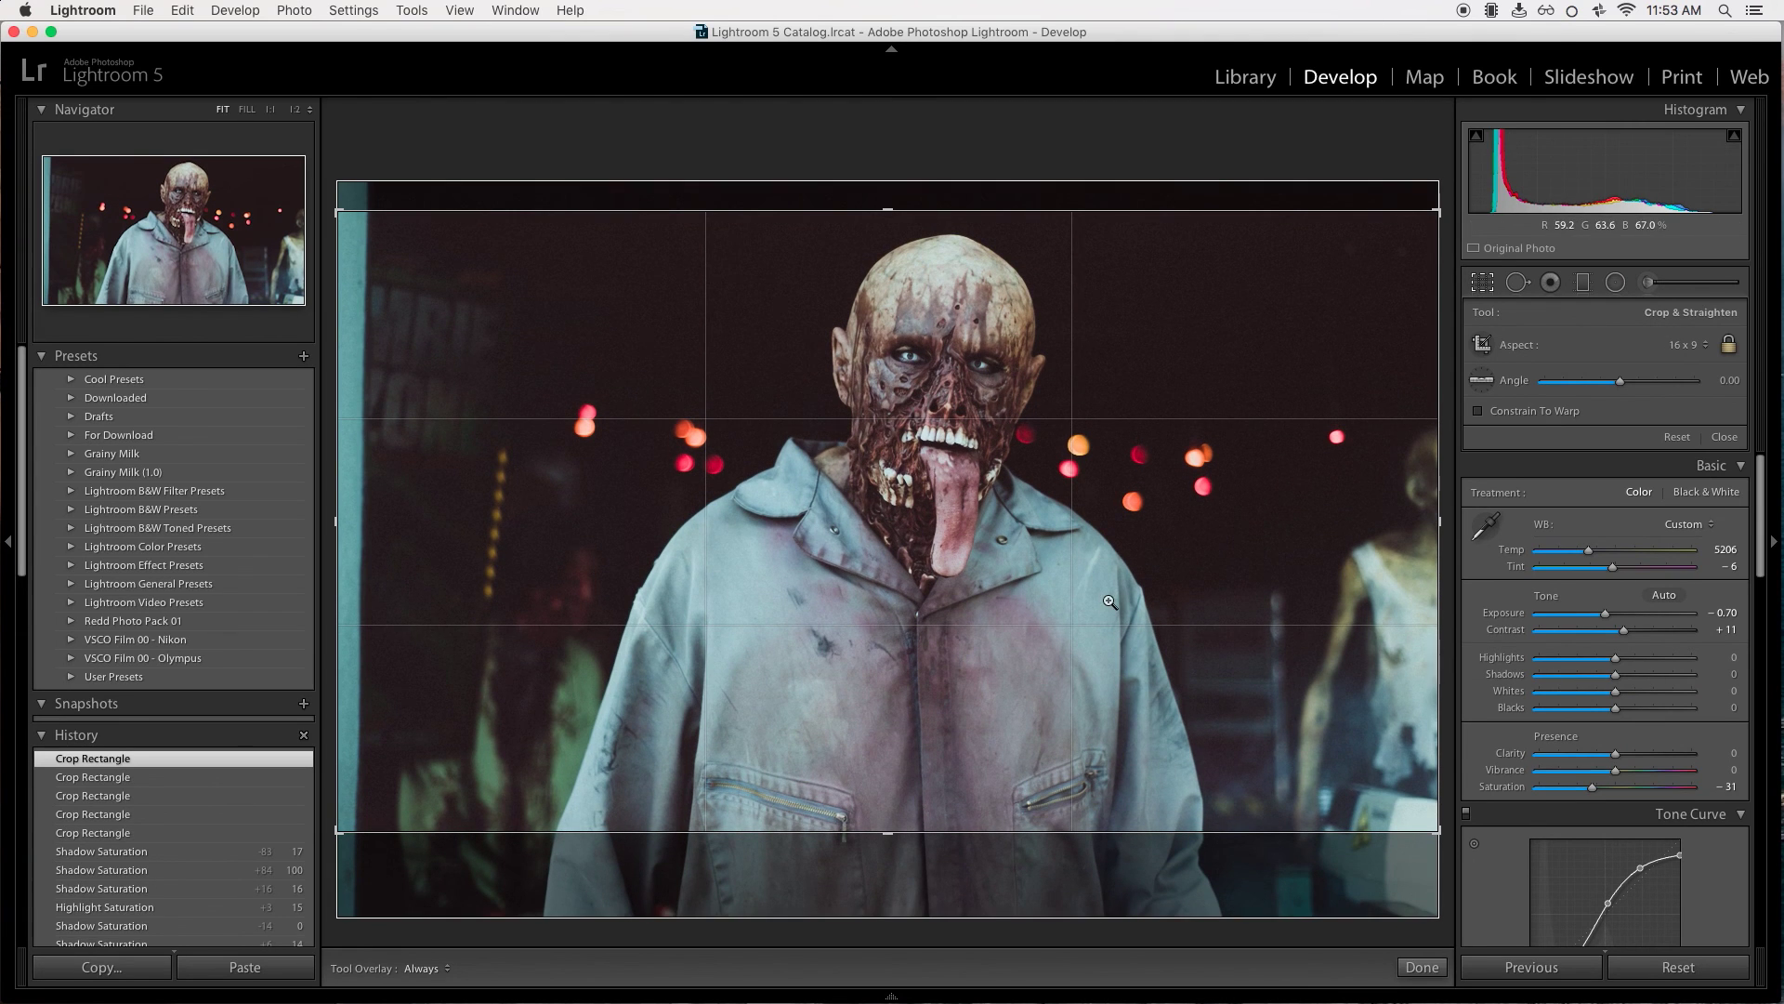
key(Return)
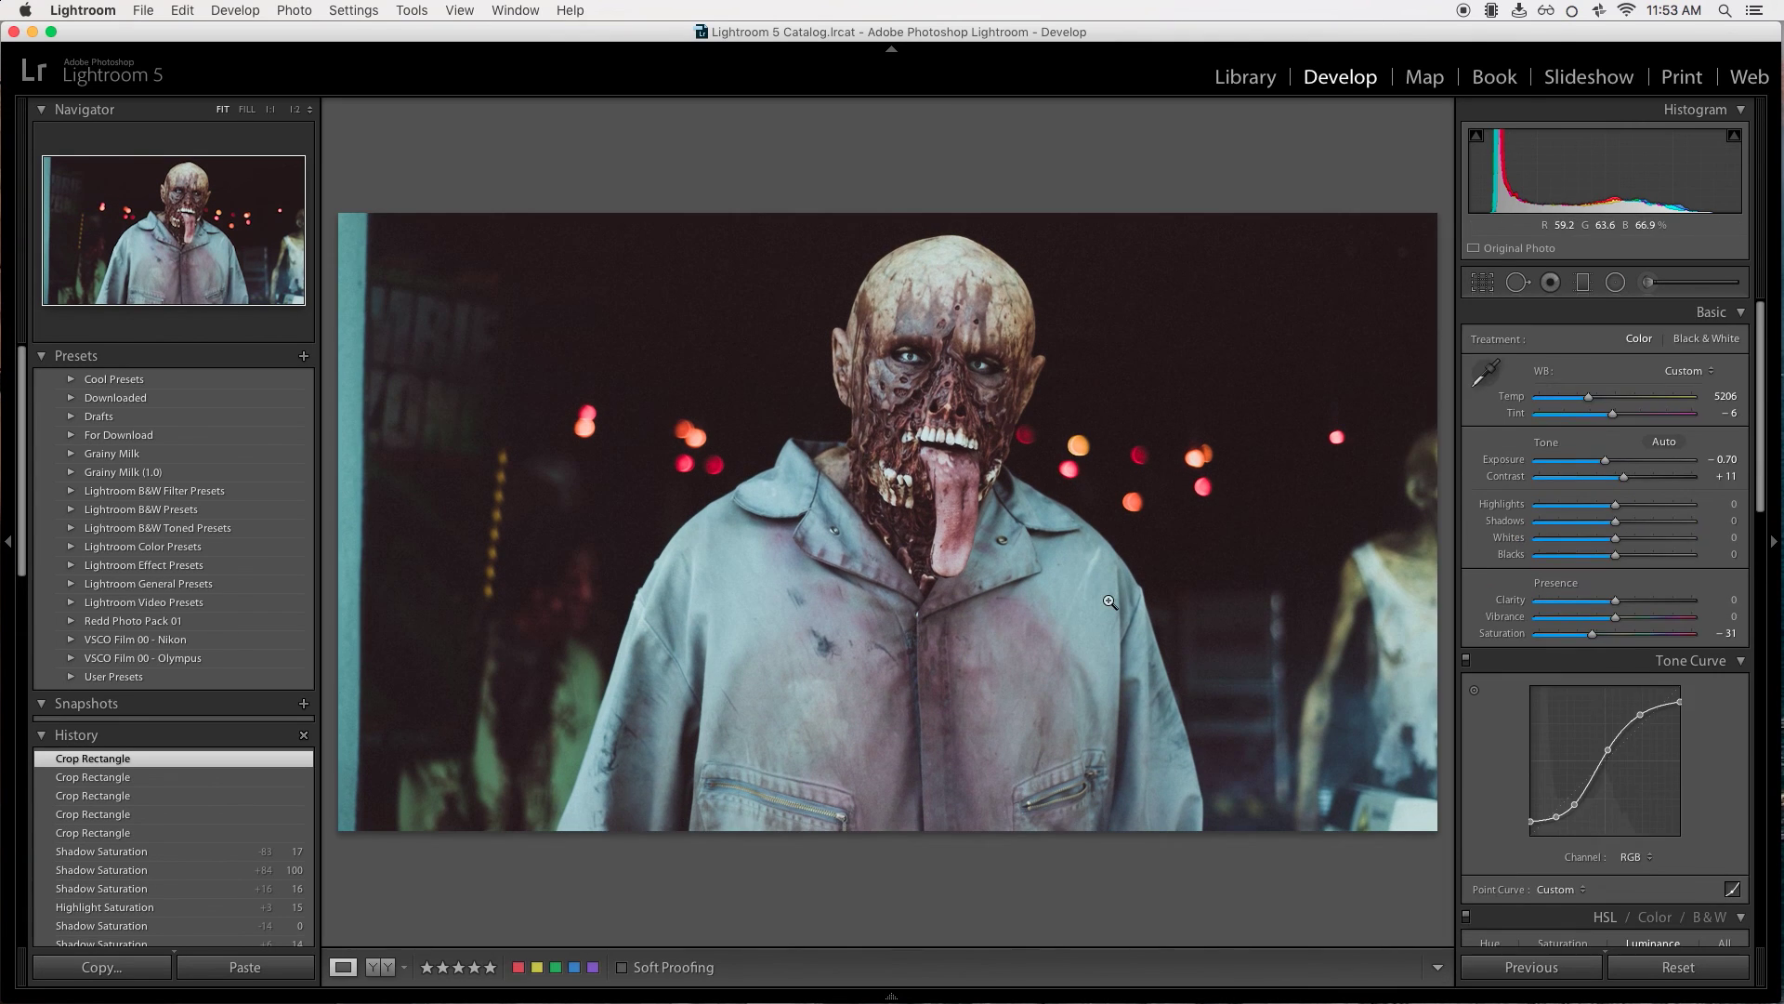
Change the crop's aspect ratio from 16 x 9 to As Shot and apply it to restore the full frame.
click(1485, 283)
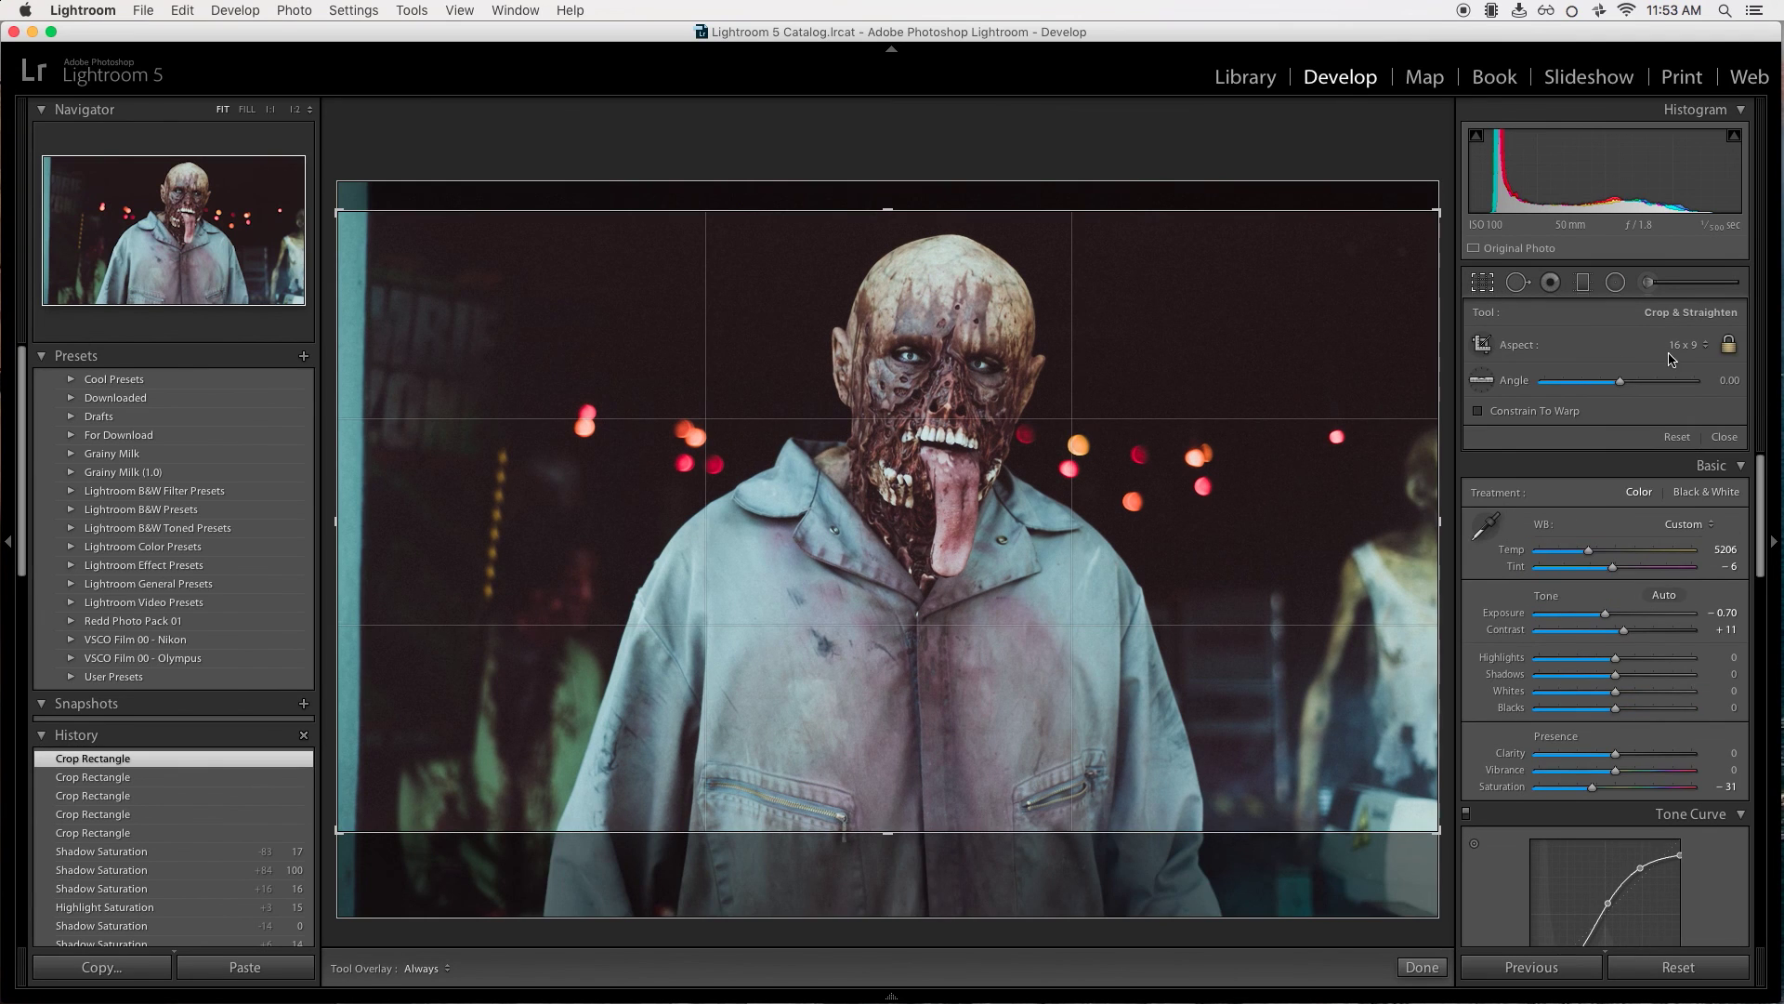
click(1682, 345)
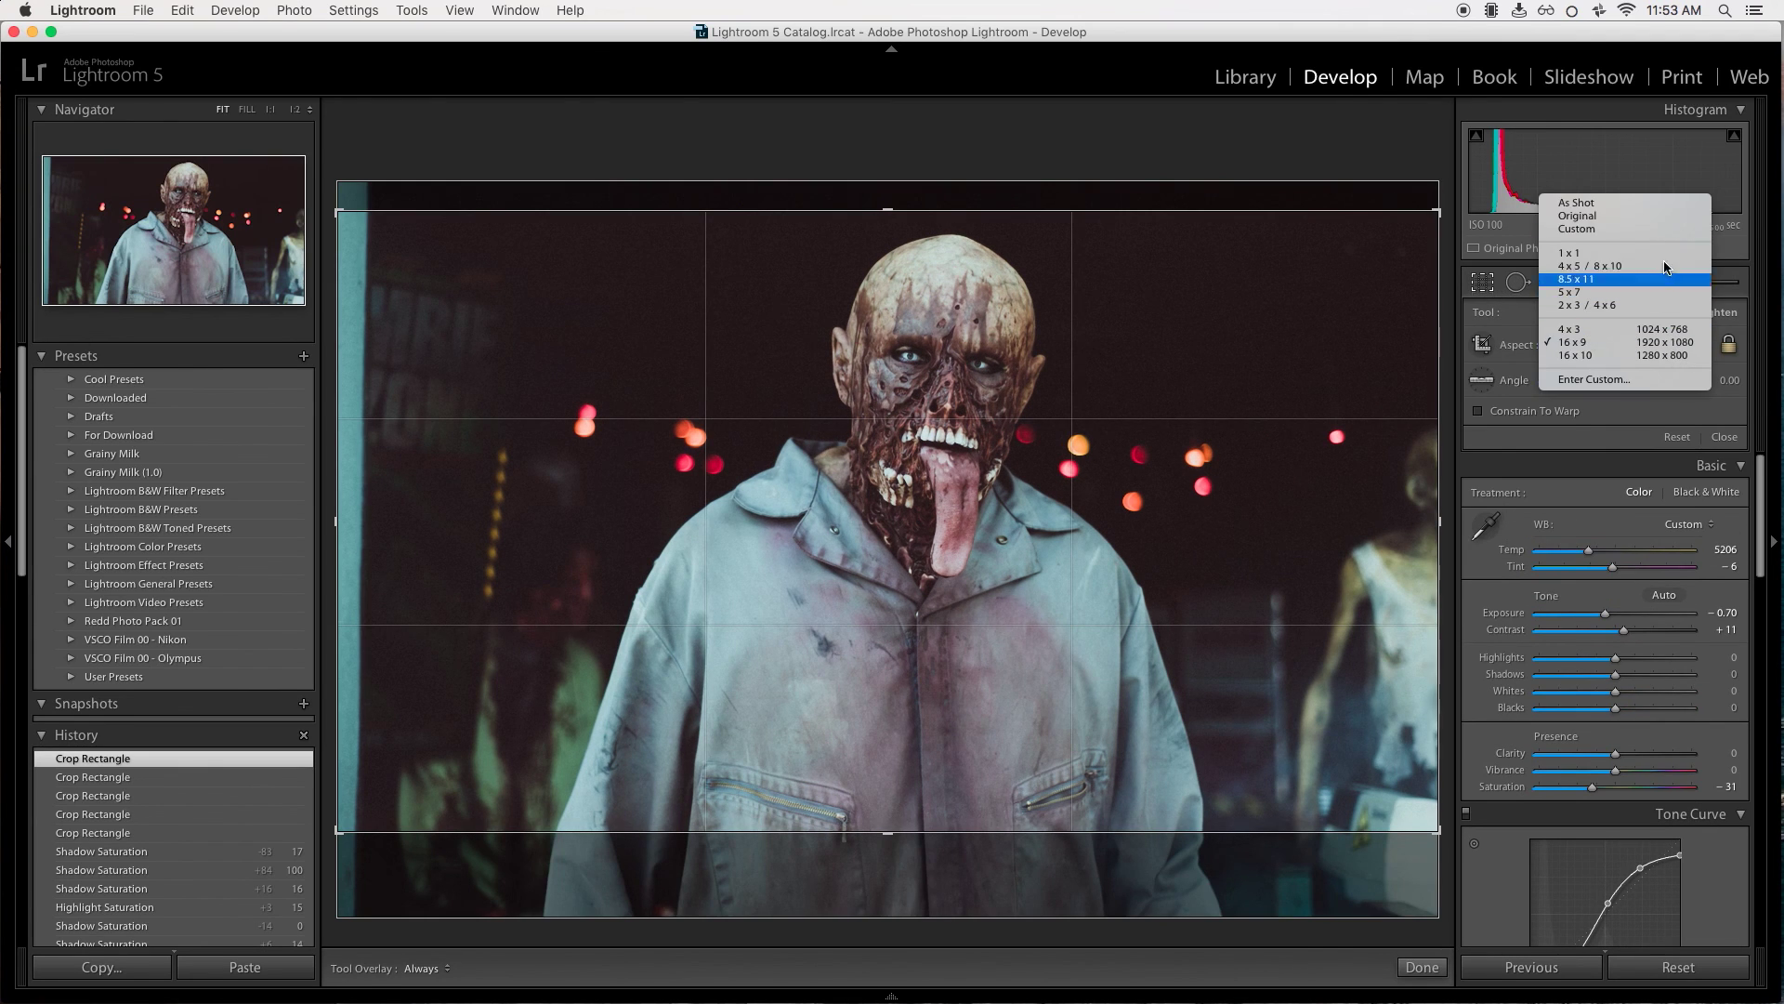
click(1653, 201)
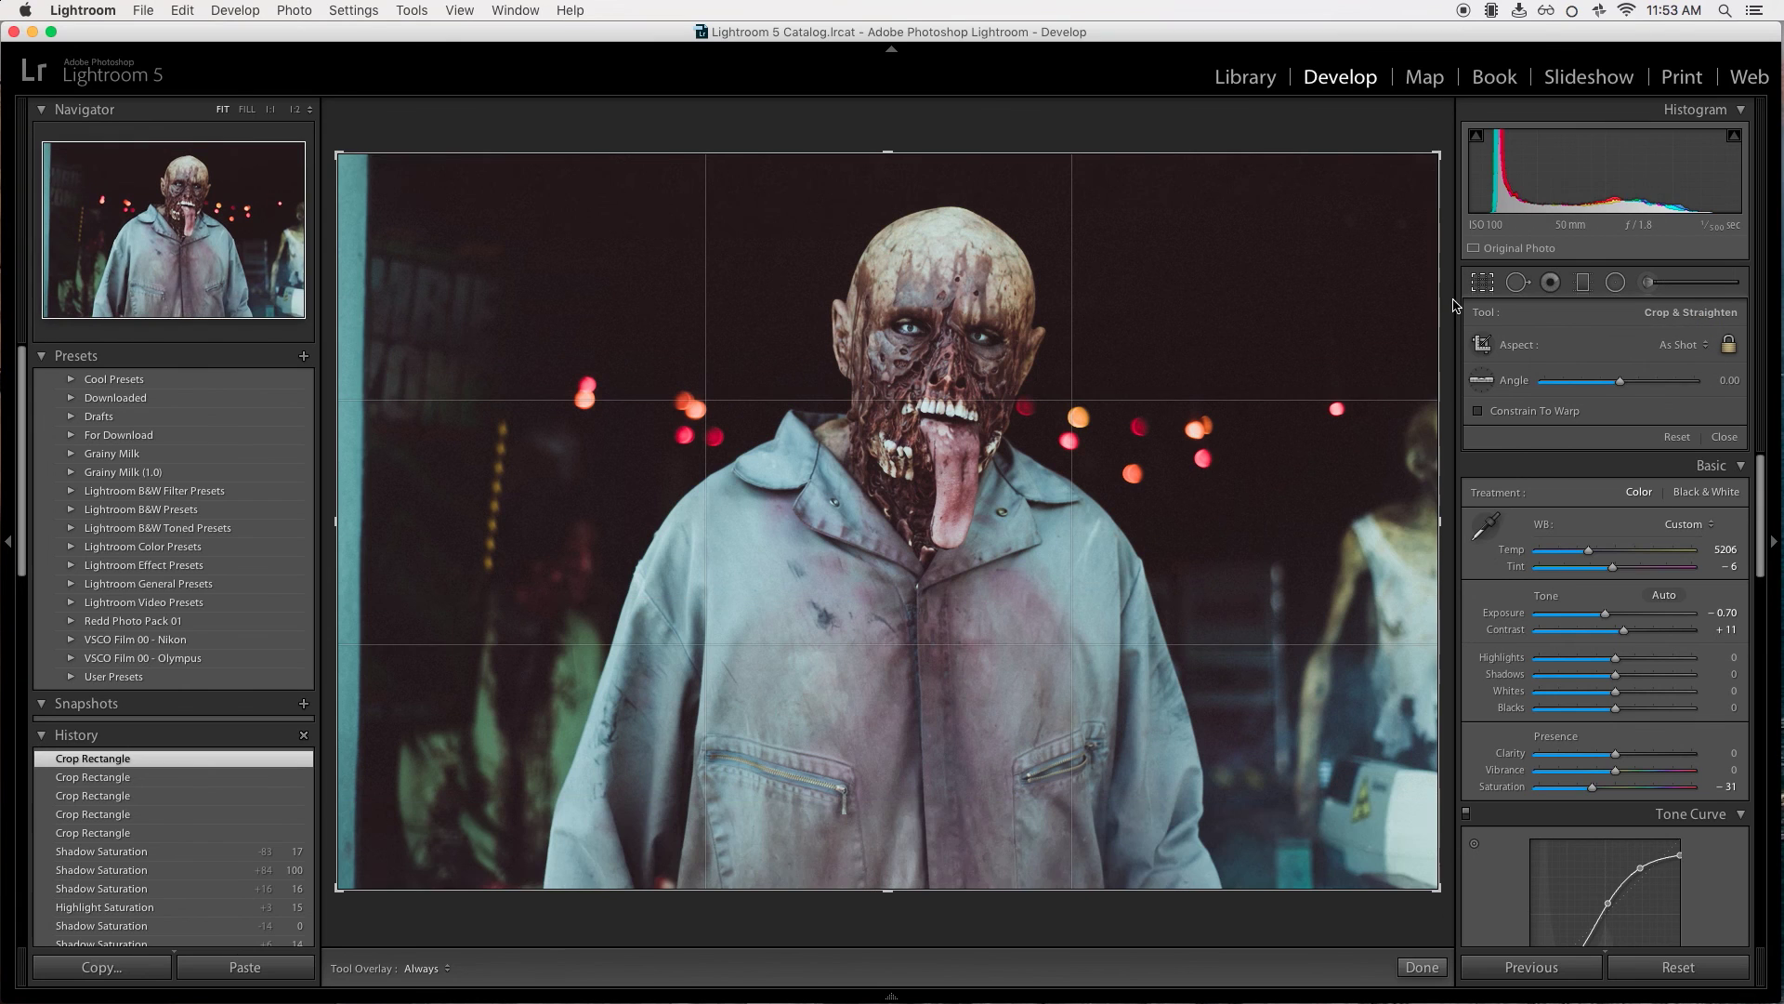
key(r)
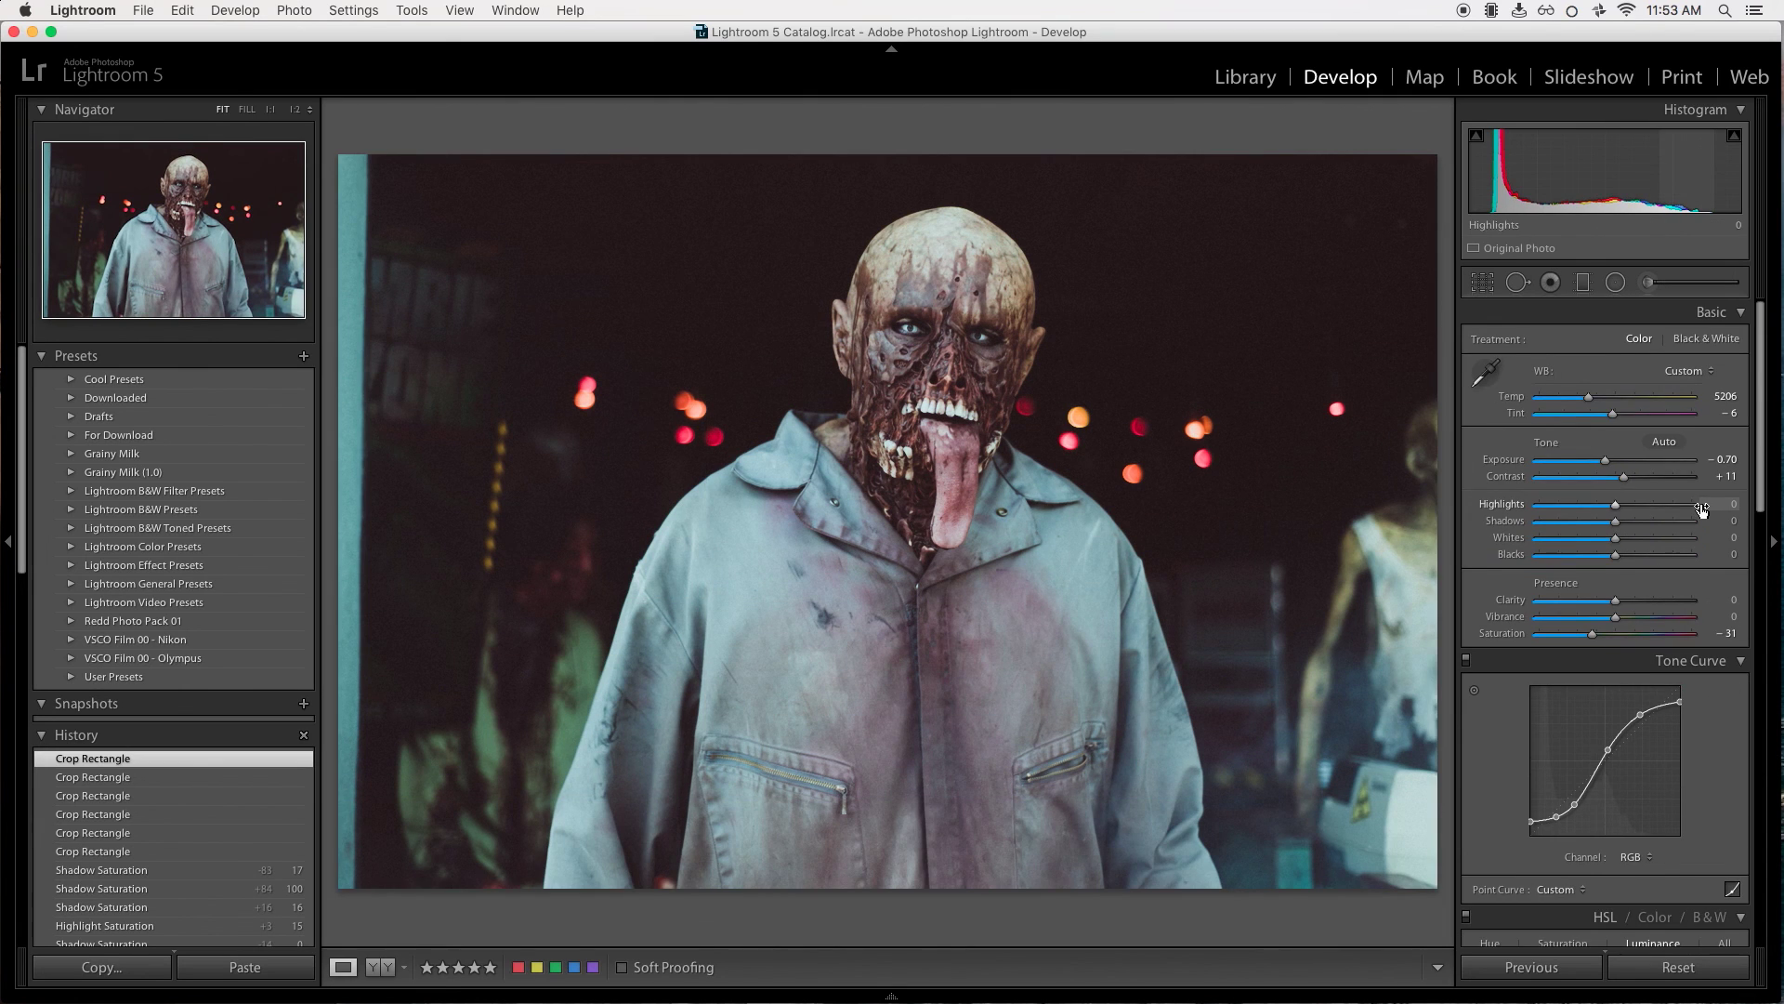